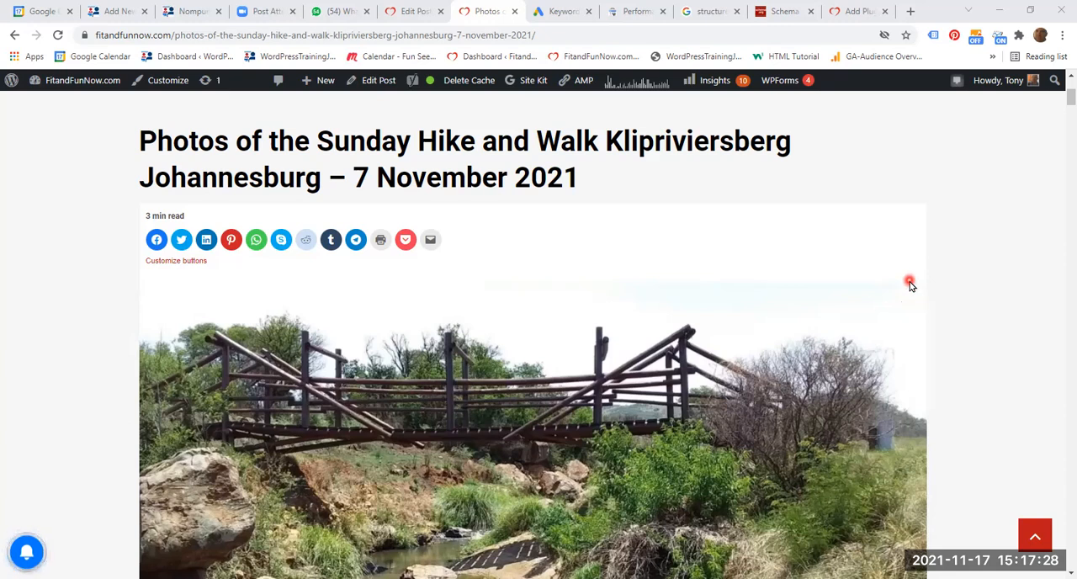
- Review the published Sunday hike post from its title through the photos, hiking benefits, ratings and reviews to the related posts
scroll(888, 303, "up", 1)
scroll(887, 309, "down", 2)
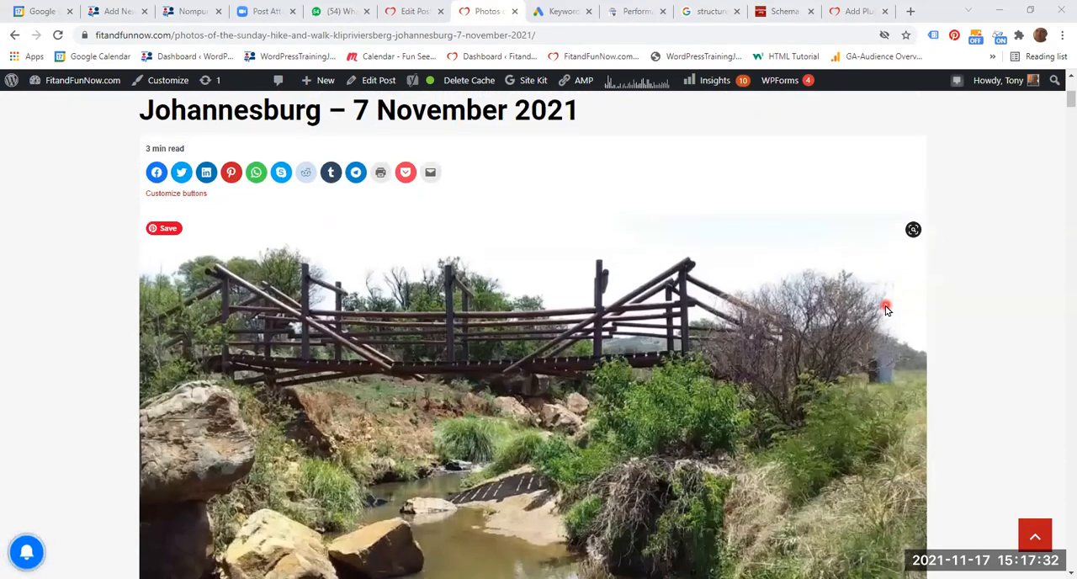
scroll(886, 310, "down", 2)
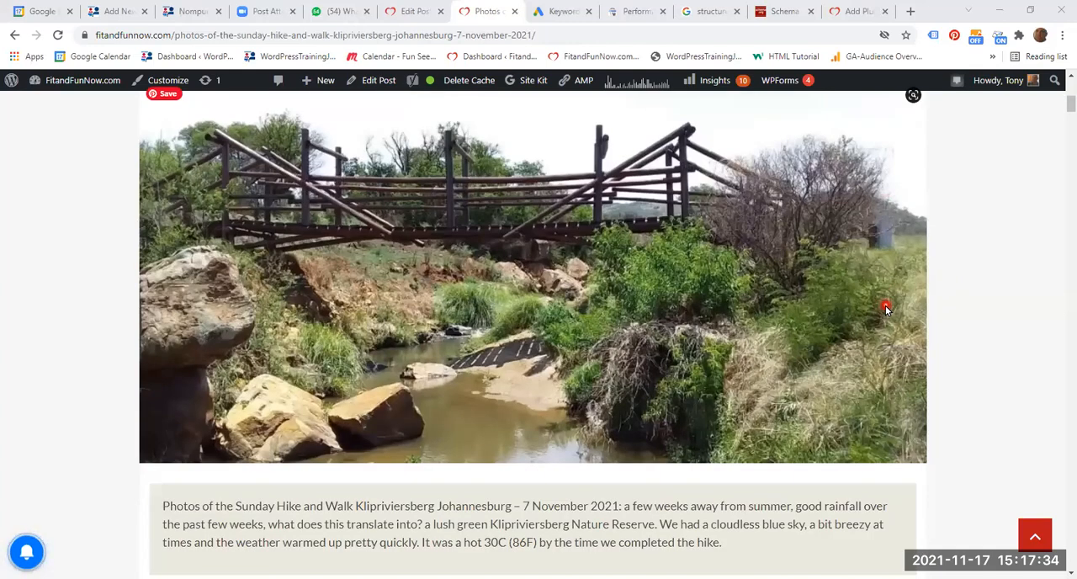
scroll(886, 310, "down", 2)
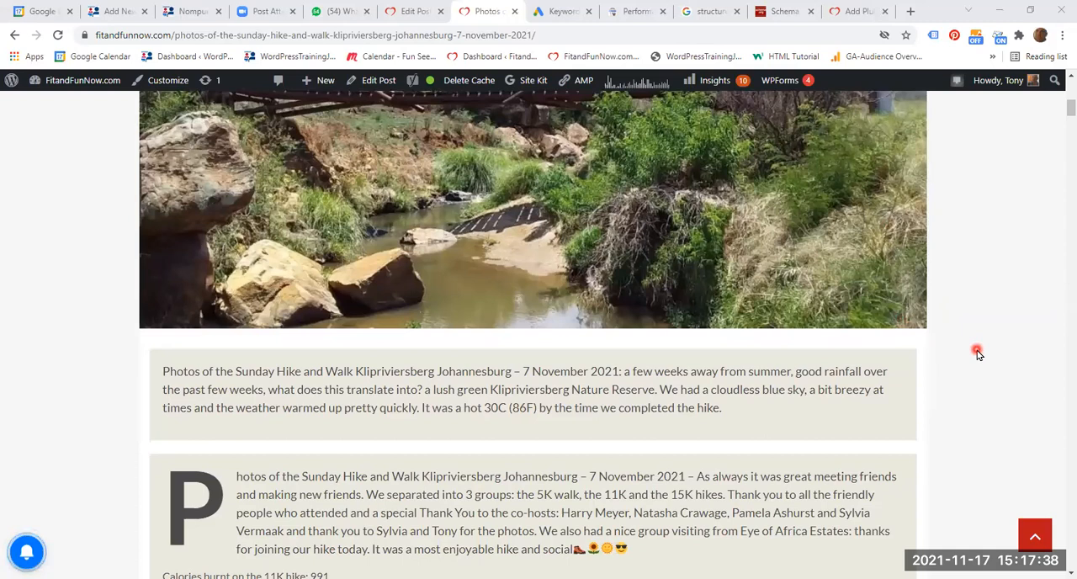
scroll(976, 355, "up", 2)
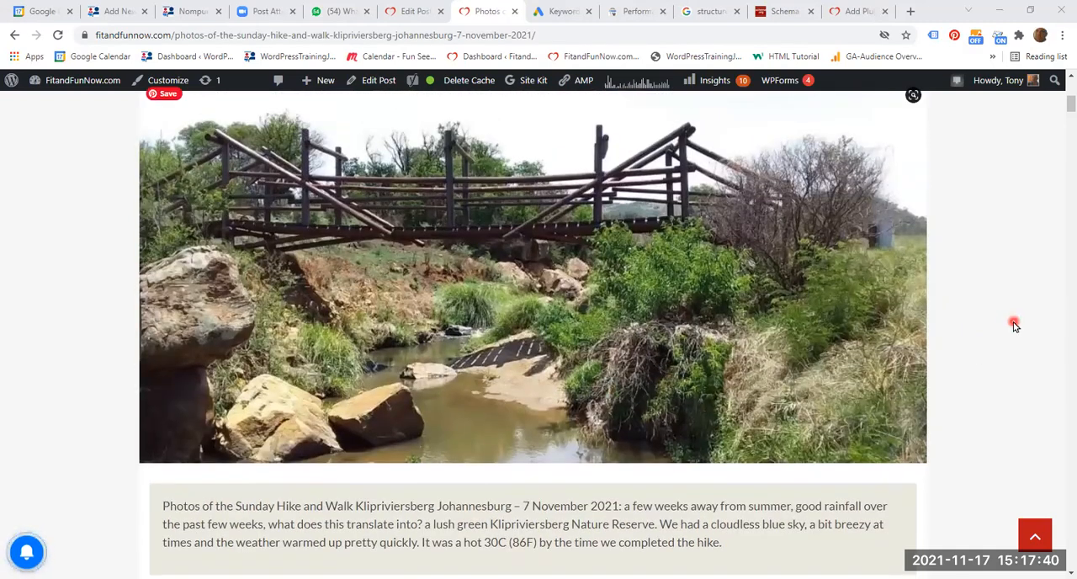
scroll(998, 329, "down", 3)
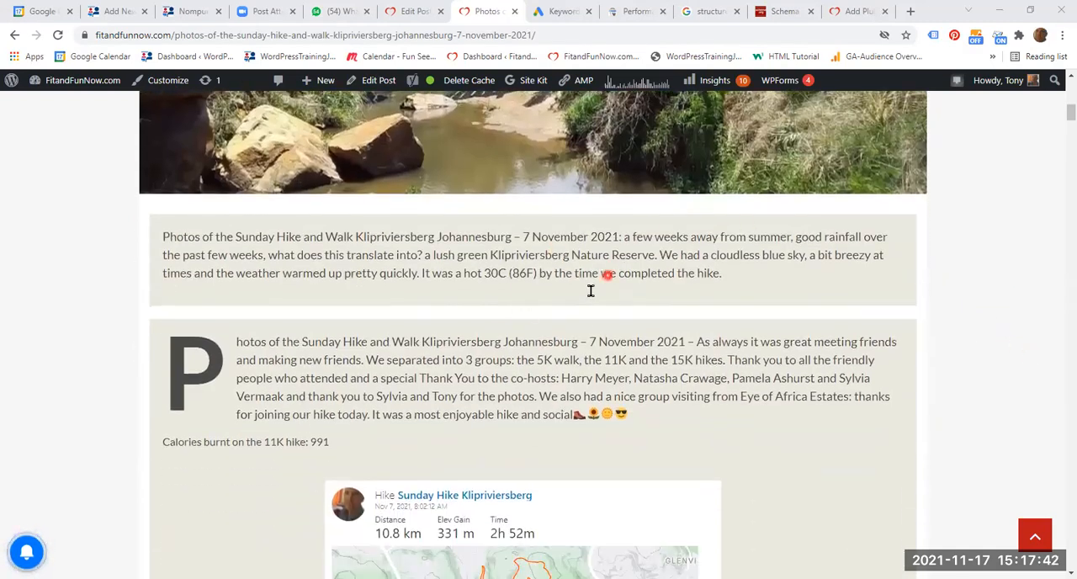
scroll(711, 374, "down", 1)
scroll(717, 376, "down", 10)
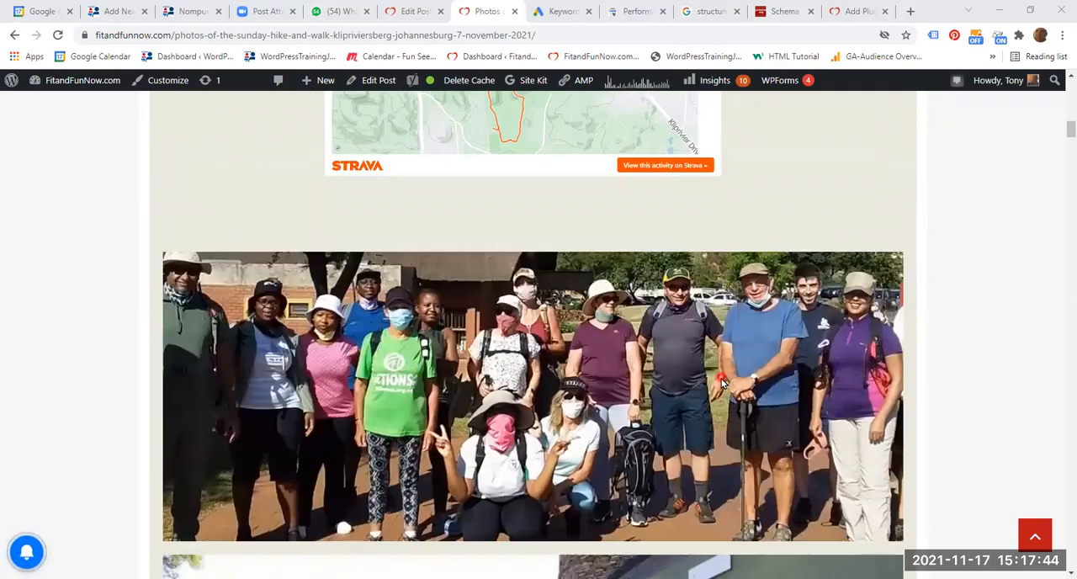
scroll(957, 370, "down", 15)
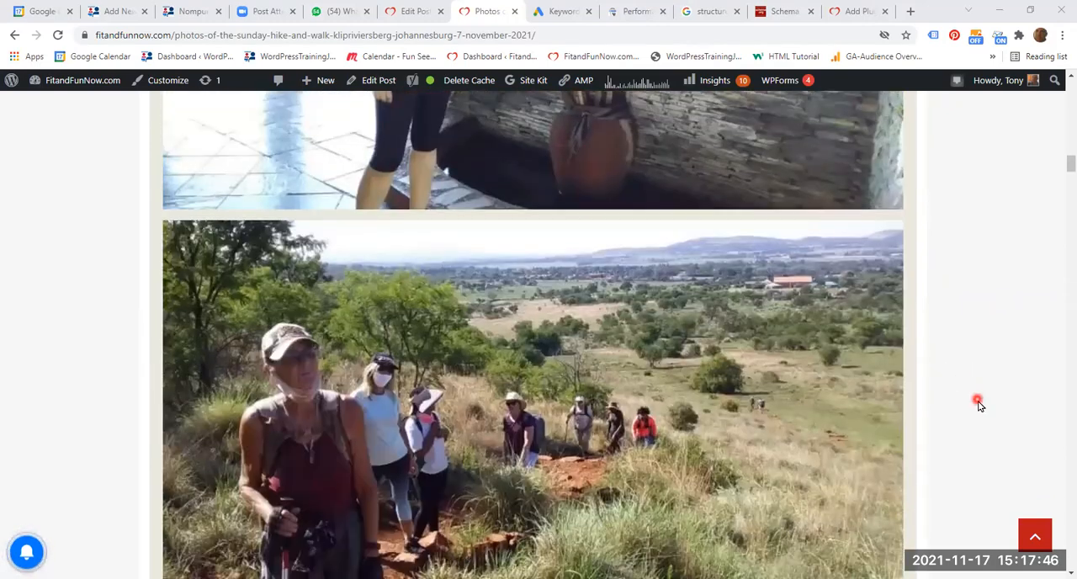
scroll(972, 442, "down", 12)
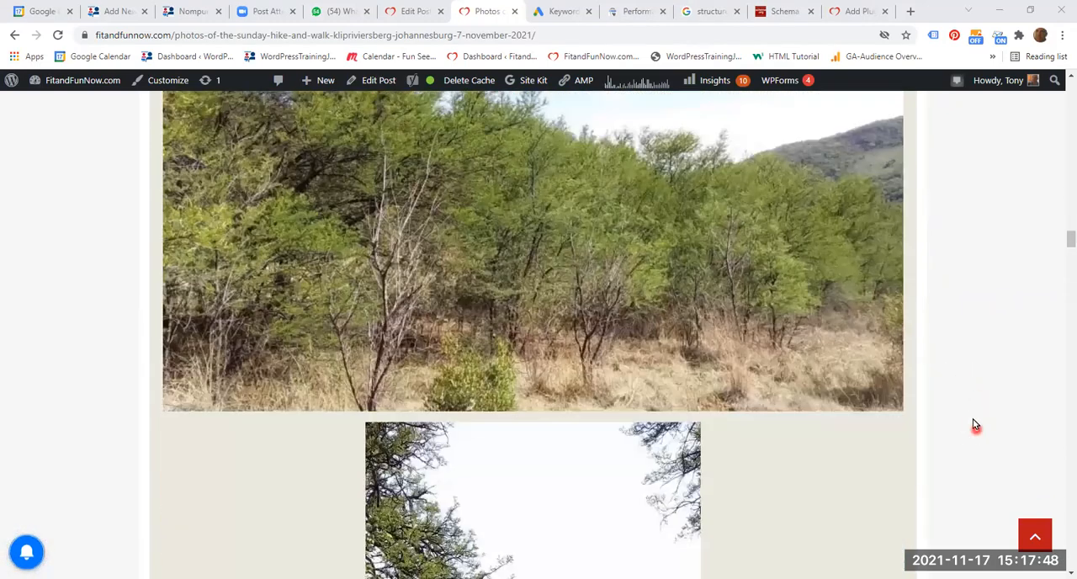
scroll(969, 462, "down", 15)
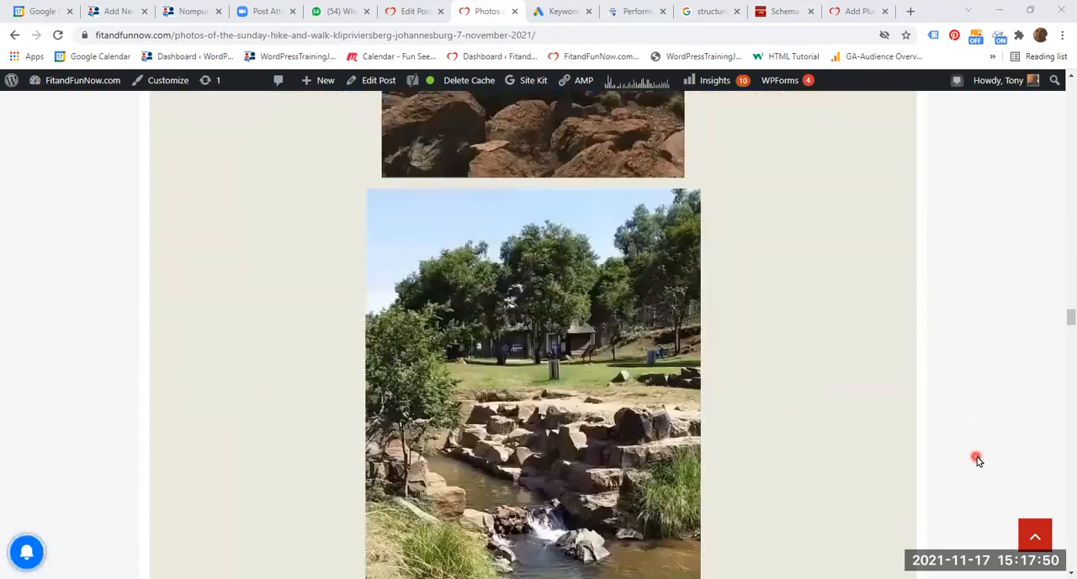
scroll(976, 454, "down", 15)
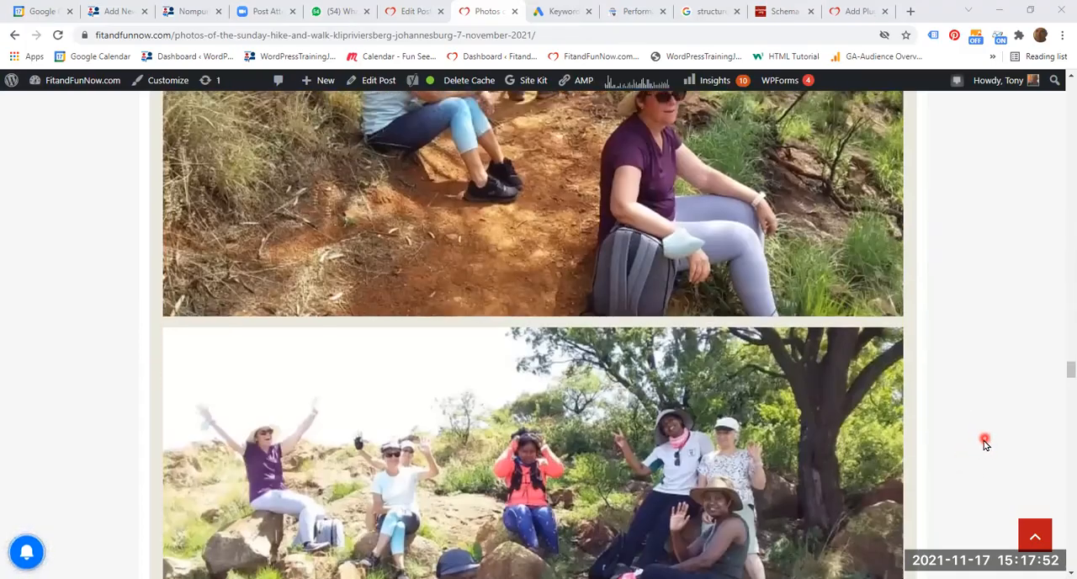
scroll(992, 433, "down", 15)
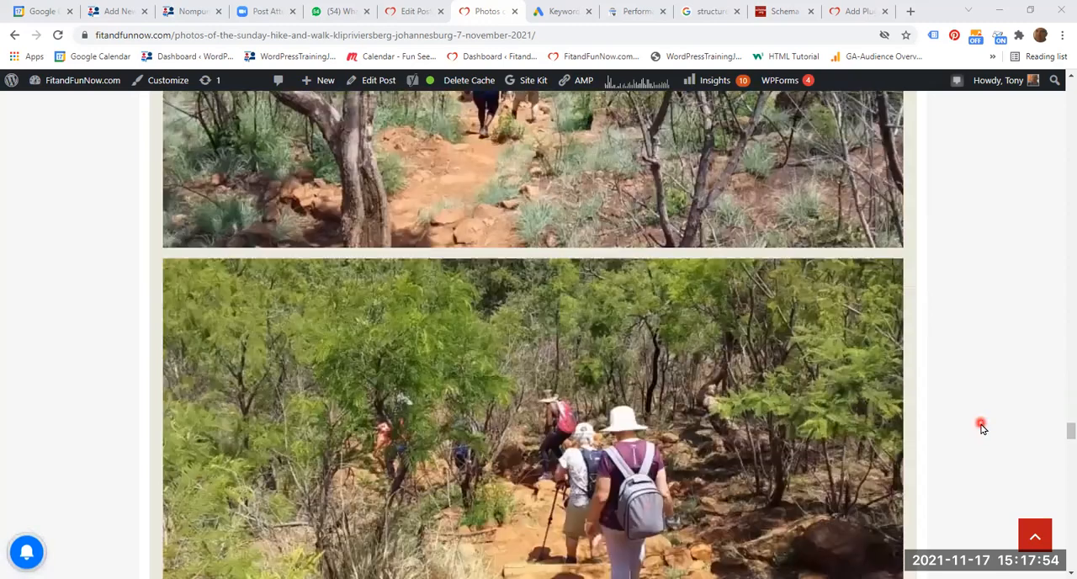
scroll(980, 439, "down", 5)
scroll(978, 436, "up", 2)
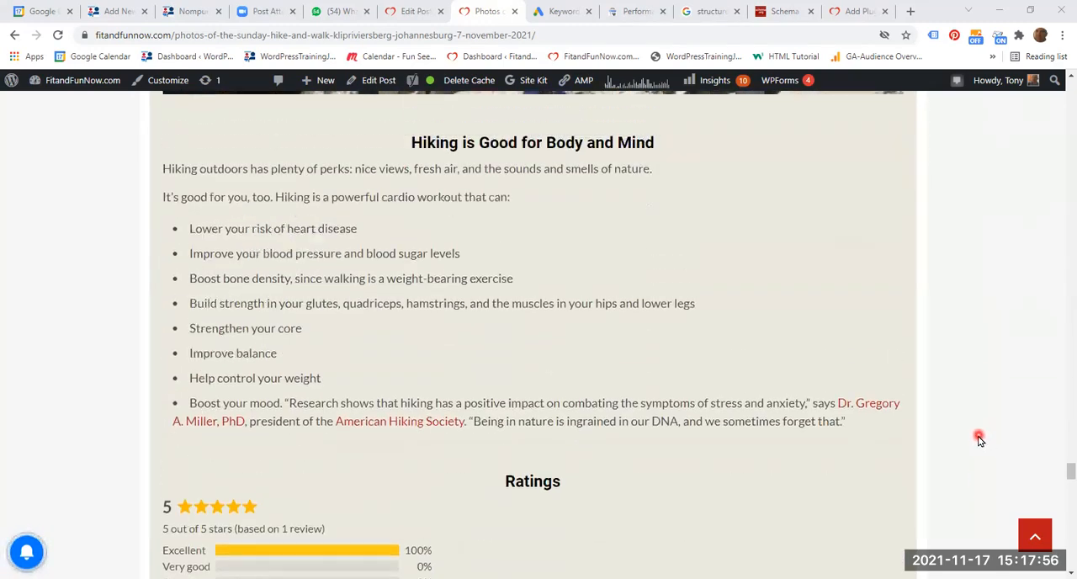
scroll(371, 370, "down", 6)
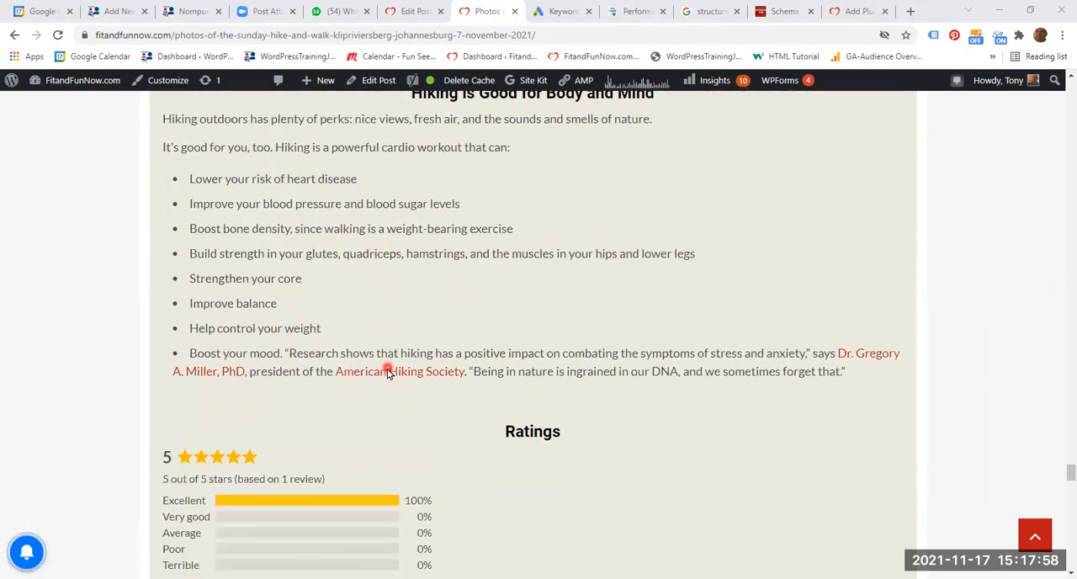
scroll(546, 370, "down", 9)
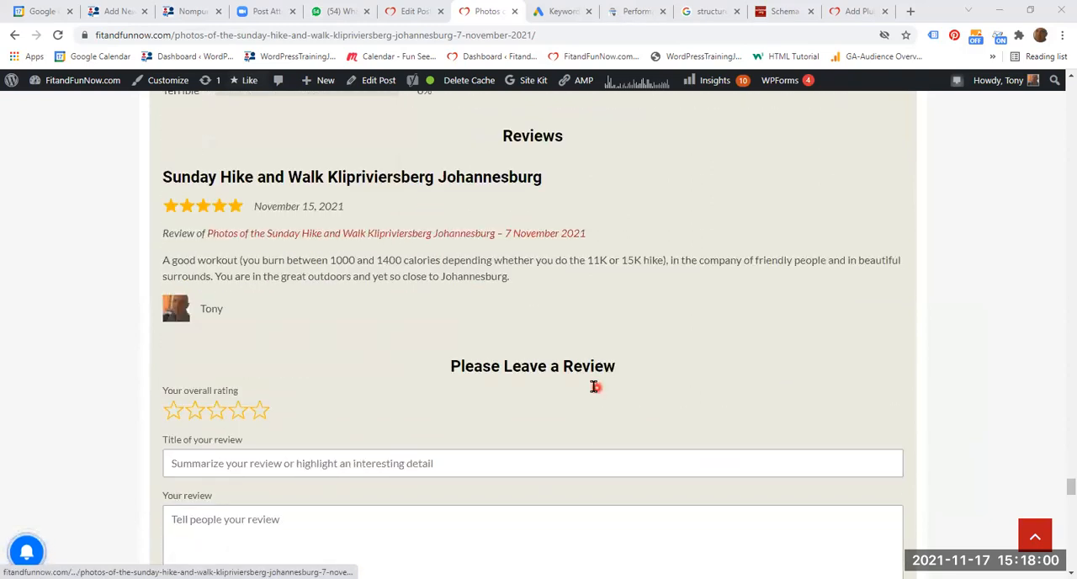
scroll(580, 401, "down", 2)
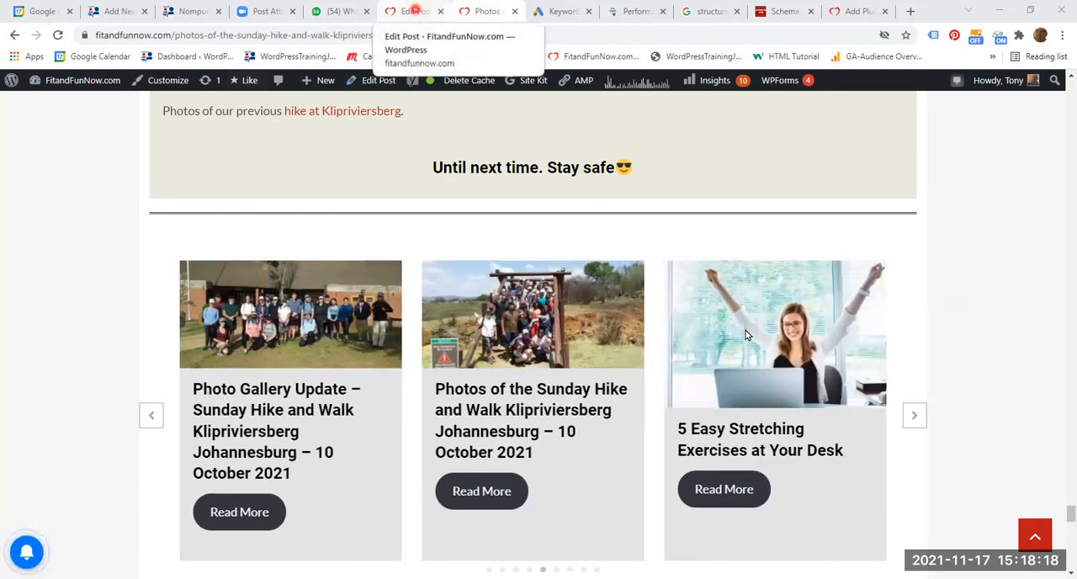
- Switch to the post's editor and examine its content blocks, status, Yoast SEO analysis and permalink settings
left_click(412, 11)
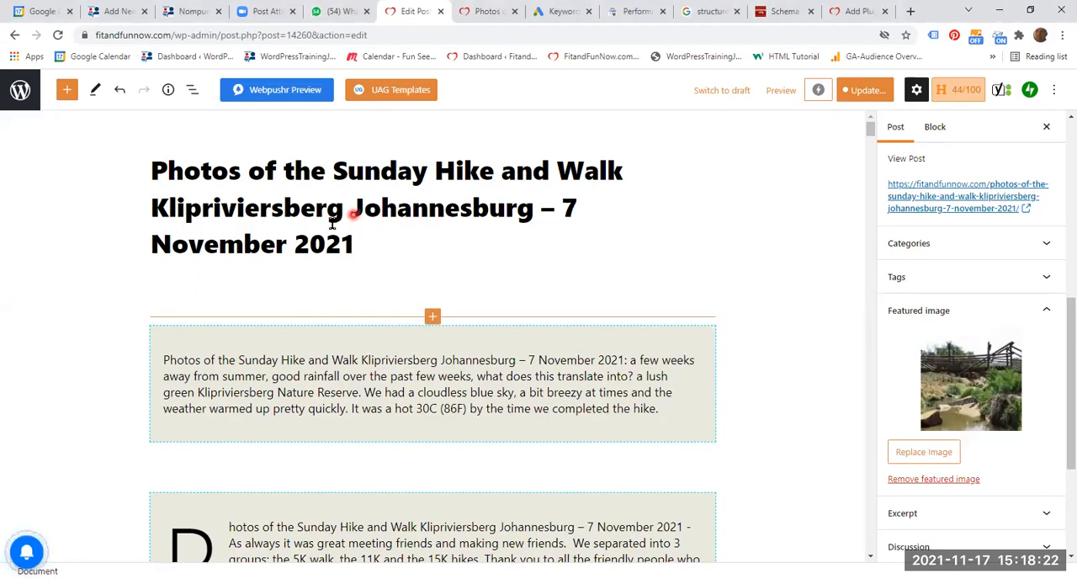
scroll(461, 280, "down", 2)
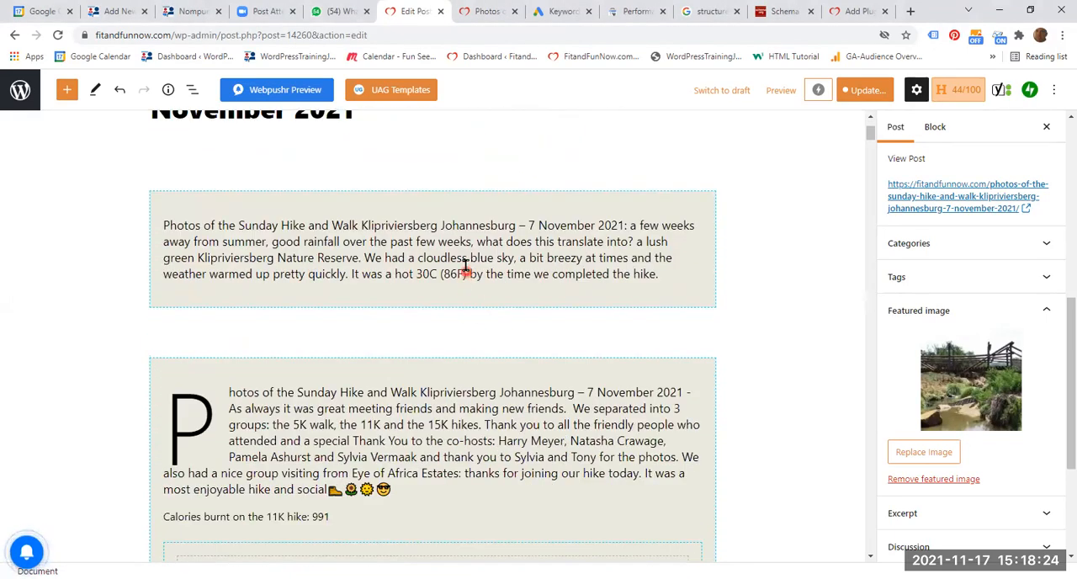
scroll(475, 366, "down", 5)
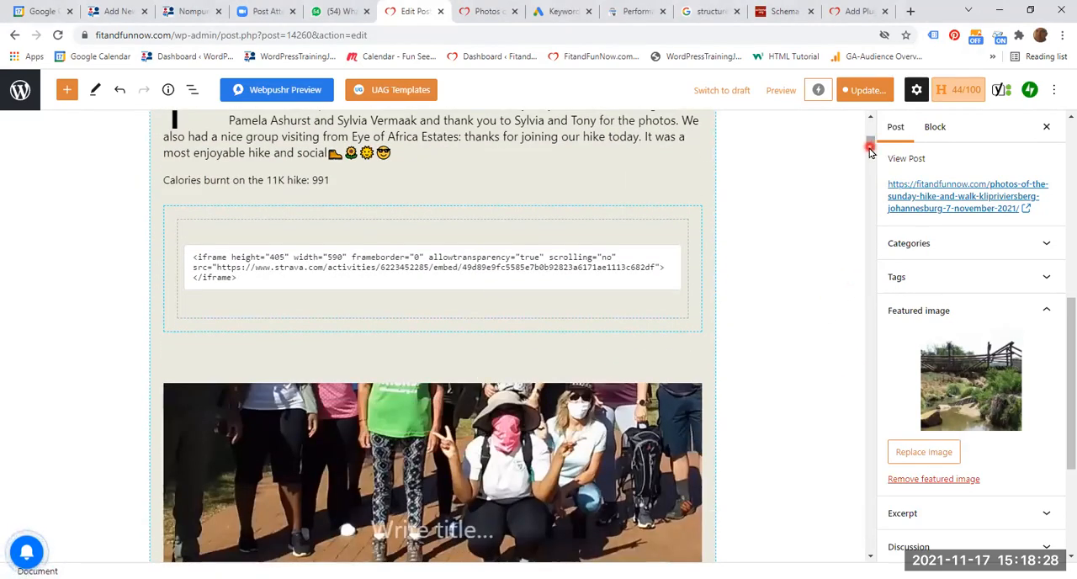
left_click_drag(870, 147, 867, 110)
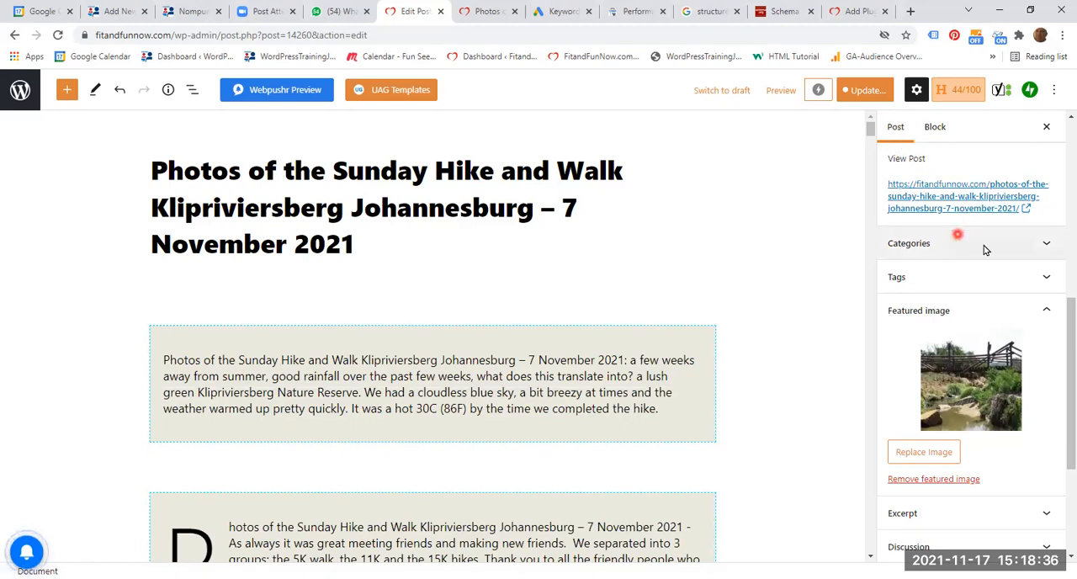
scroll(959, 233, "up", 5)
scroll(999, 299, "up", 2)
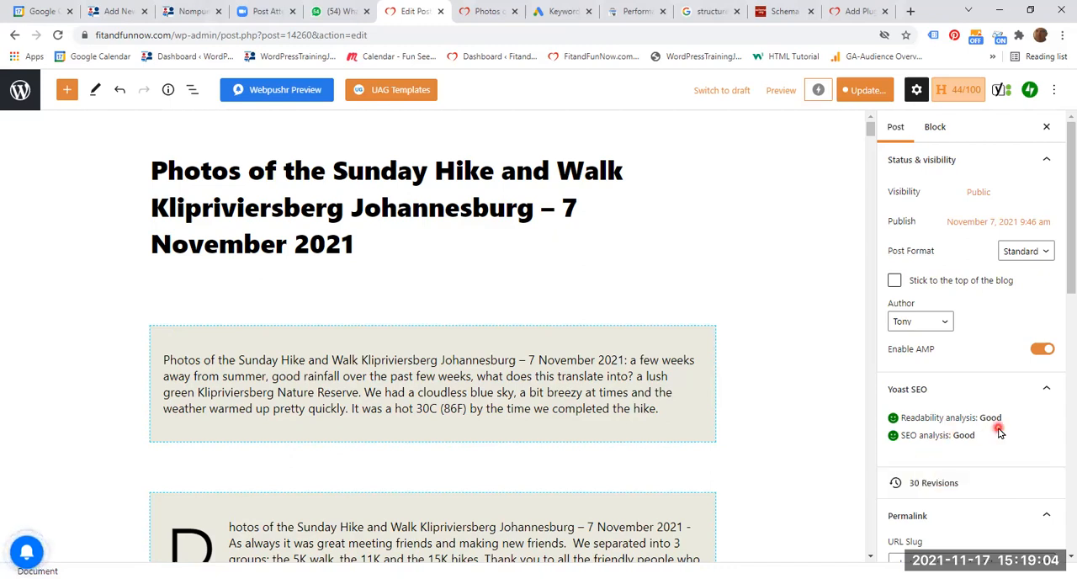
scroll(1012, 445, "down", 2)
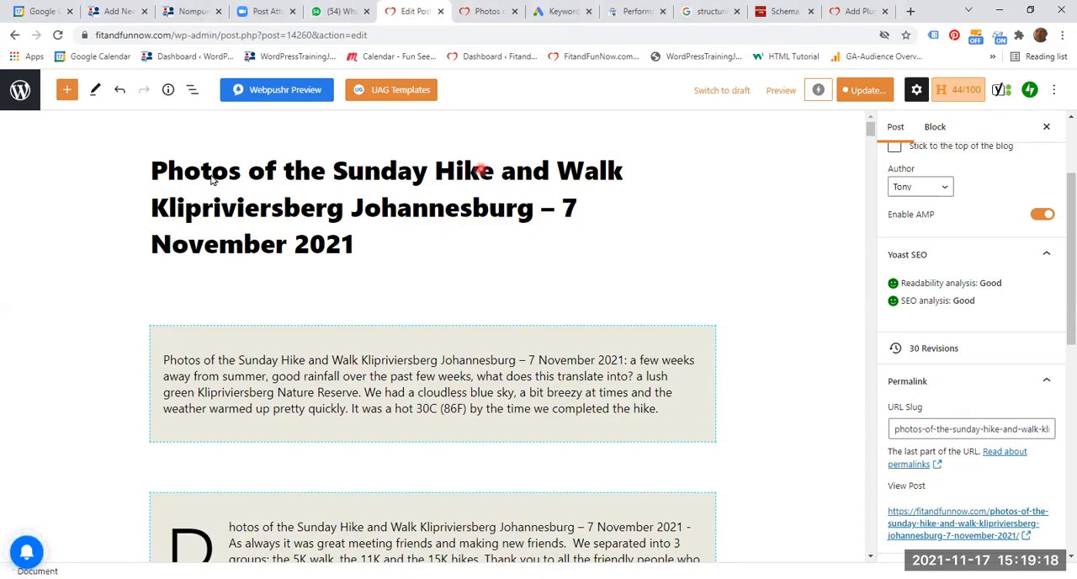
- Return to the published post and view its header and title at the start of the page
key("ctrl+Tab")
scroll(1058, 444, "up", 3)
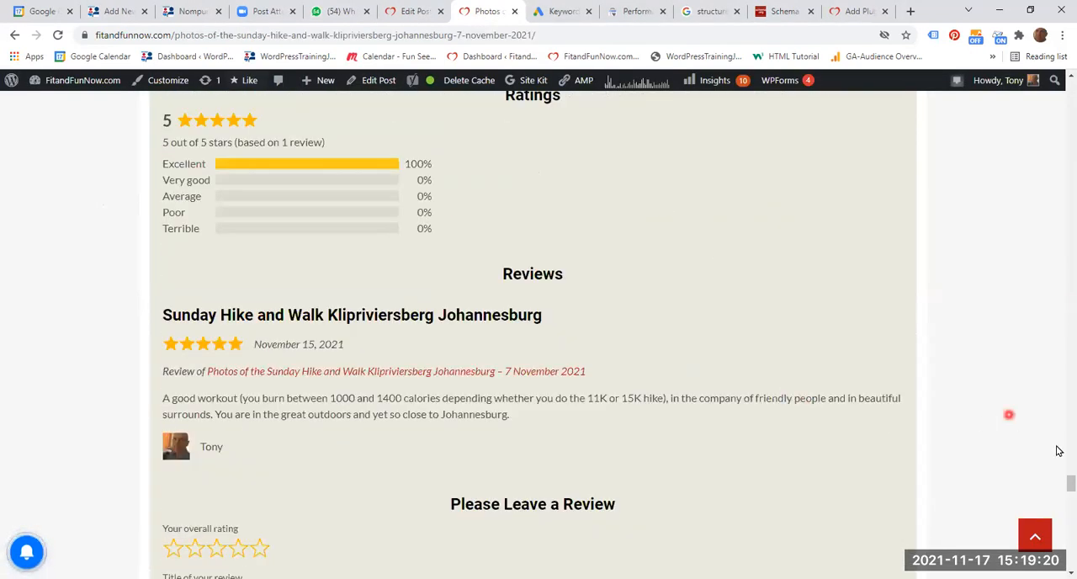
left_click_drag(1058, 478, 1046, 52)
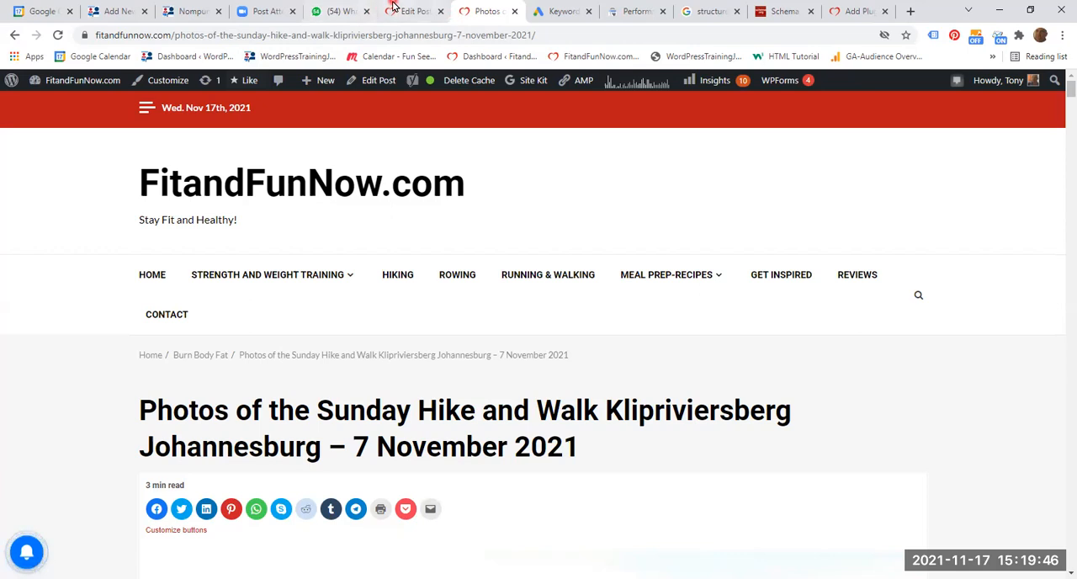
- In the post editor, open the Media Library for replacing the post's featured image
left_click(422, 6)
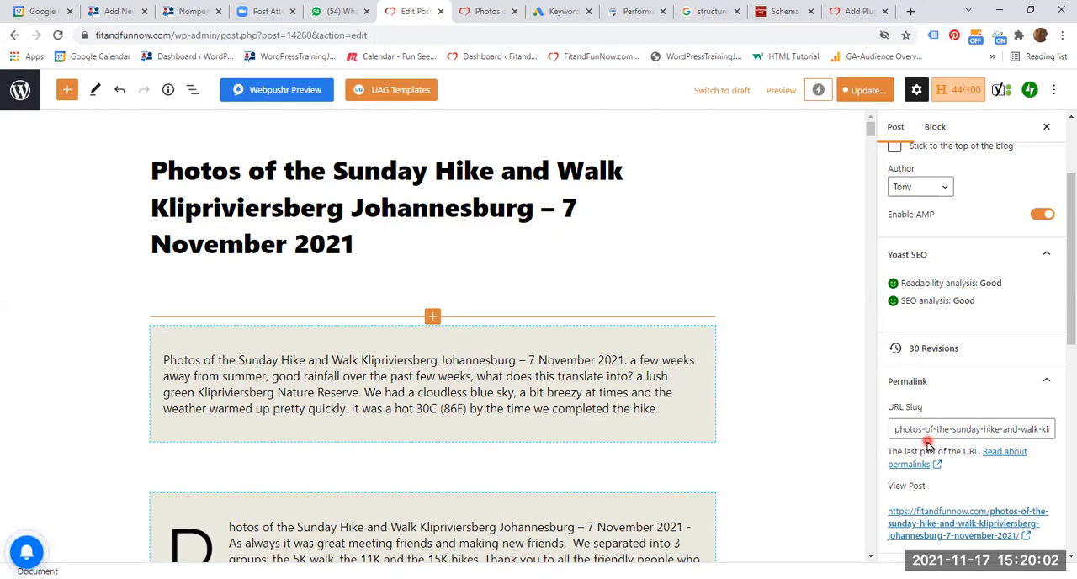
scroll(960, 458, "down", 4)
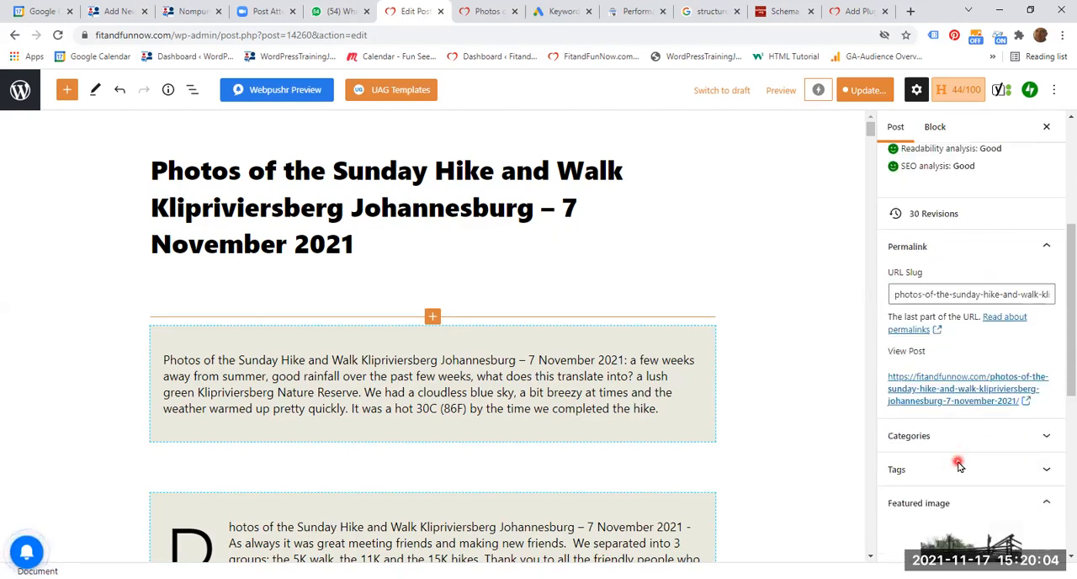
scroll(1013, 462, "down", 1)
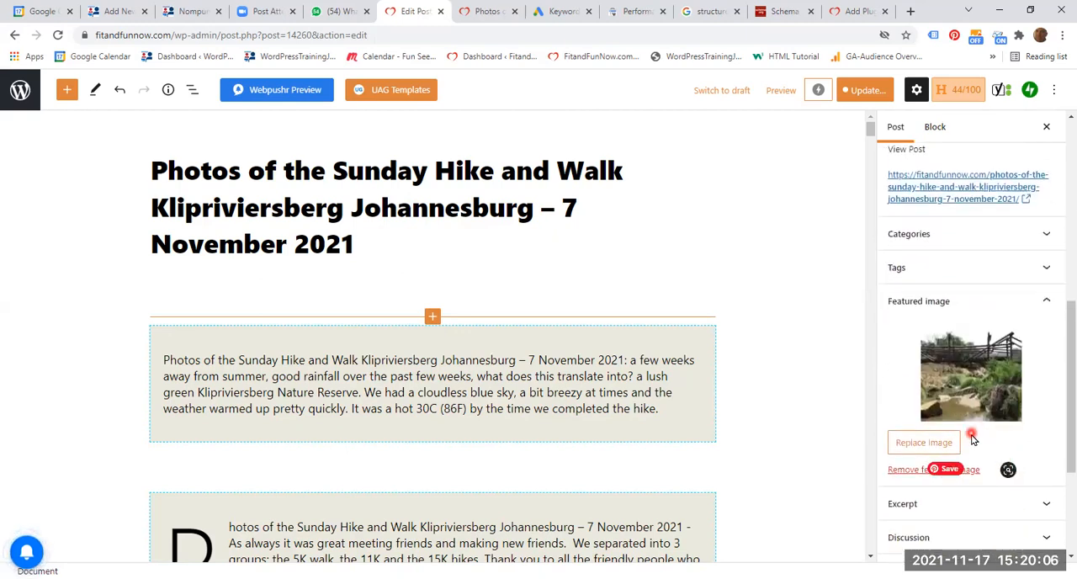
left_click(972, 373)
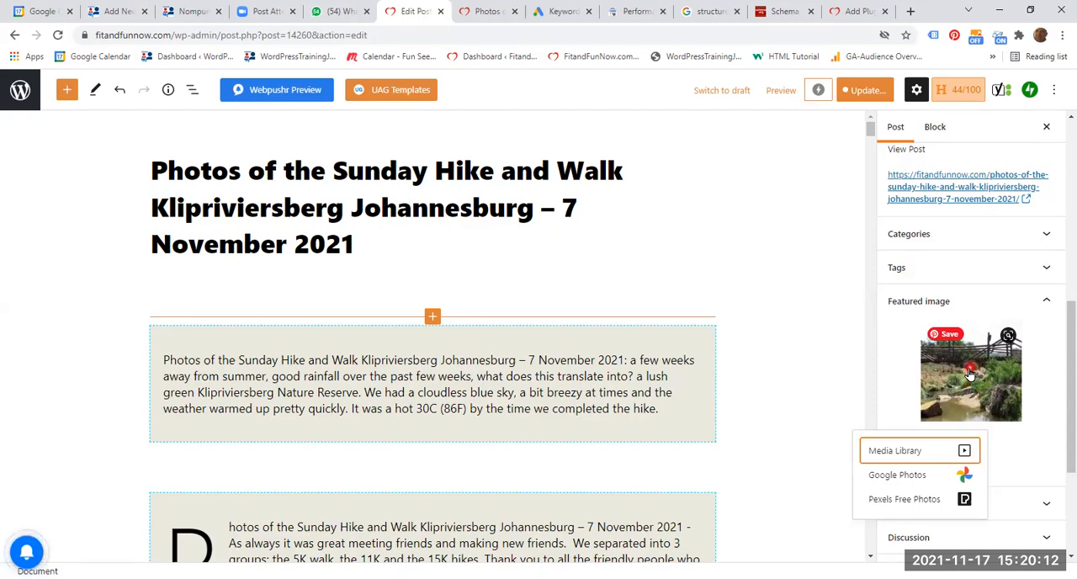
left_click(901, 452)
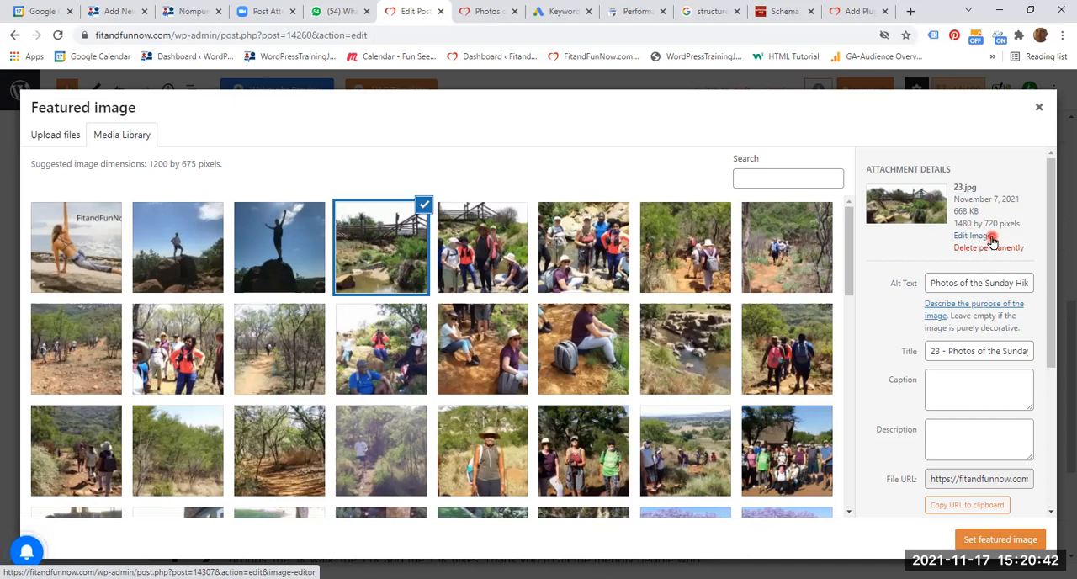
- Check the full title of the bridge photo 23.jpg and set it as the featured image
left_click(951, 350)
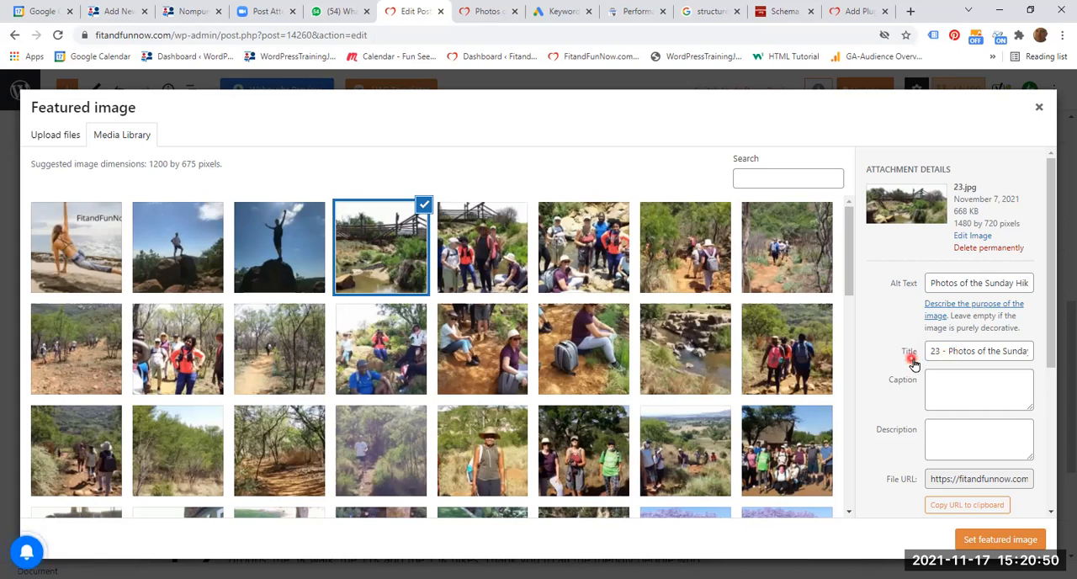
left_click(948, 354)
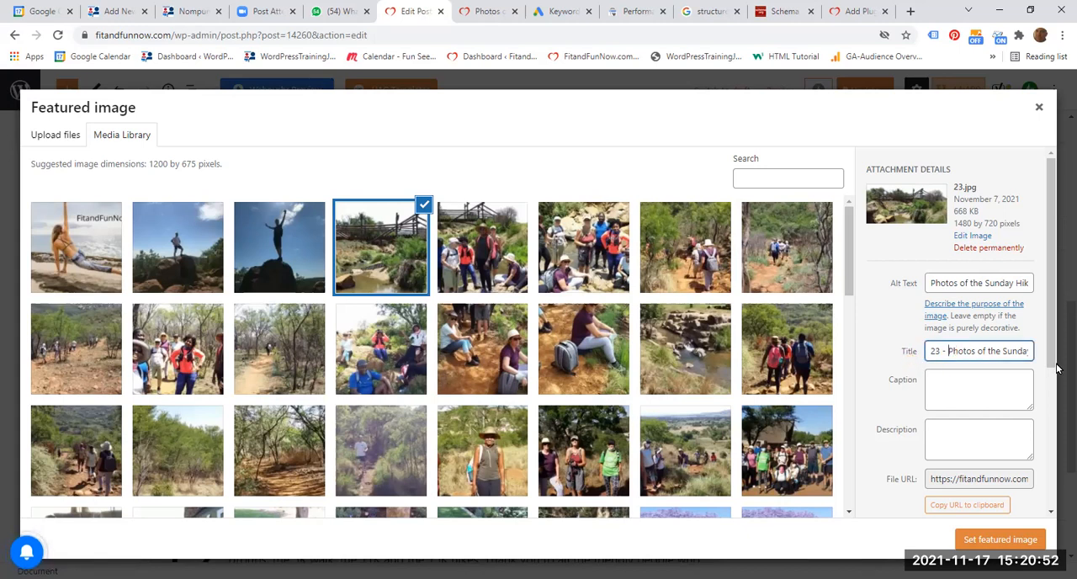
key("End")
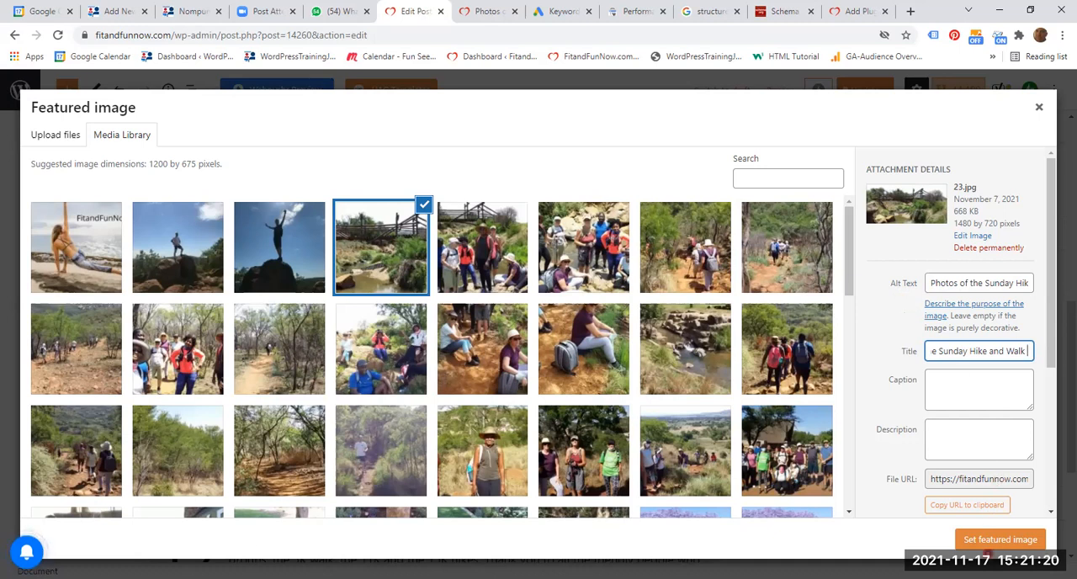
left_click(984, 545)
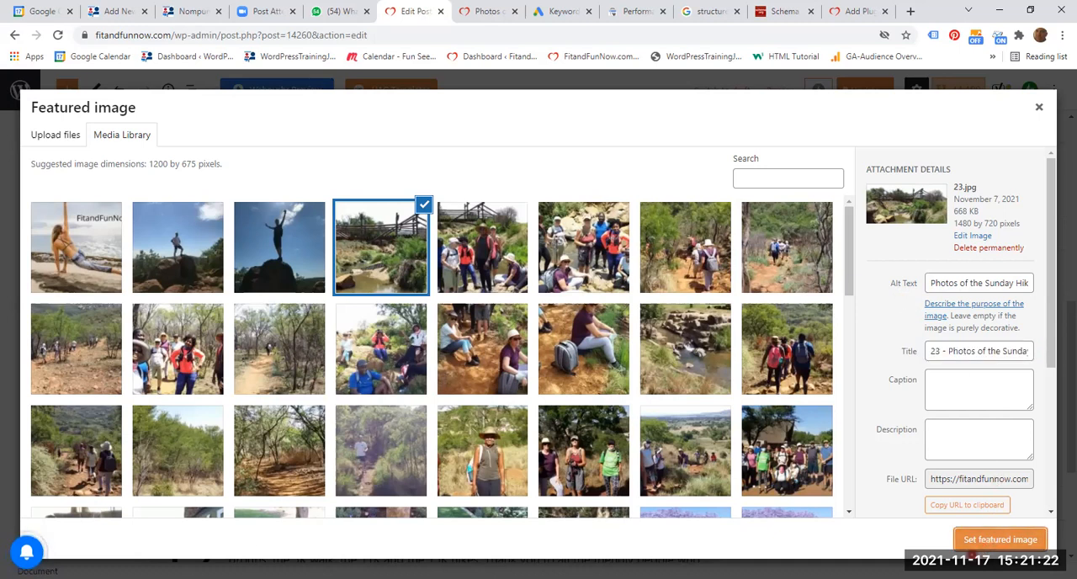
left_click(997, 542)
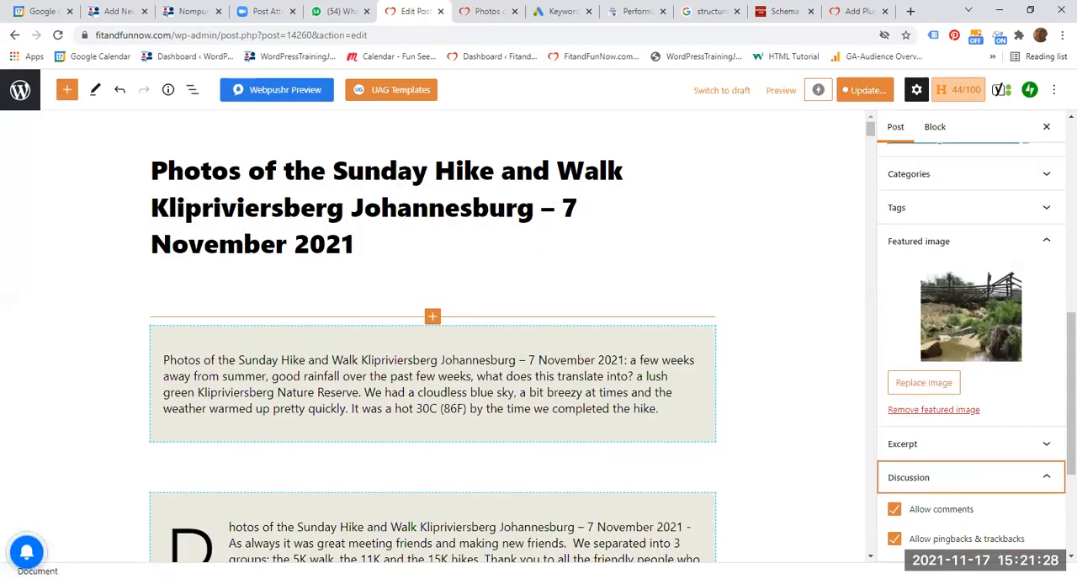
- Review the remaining post settings, including Discussion and Layout Options, and look through the post content down to its Yoast SEO section
scroll(867, 434, "down", 3)
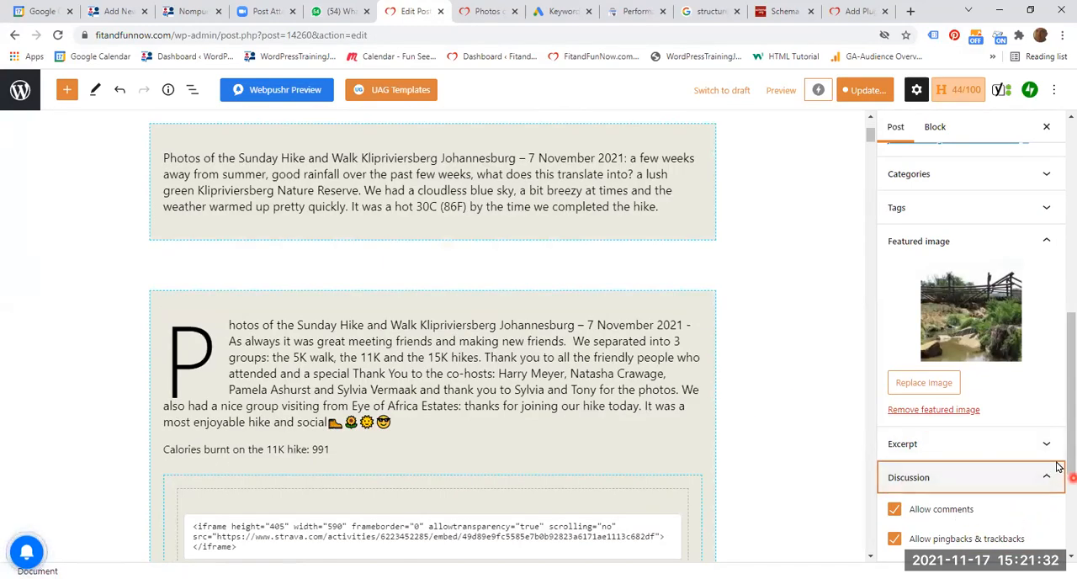
scroll(1057, 461, "down", 2)
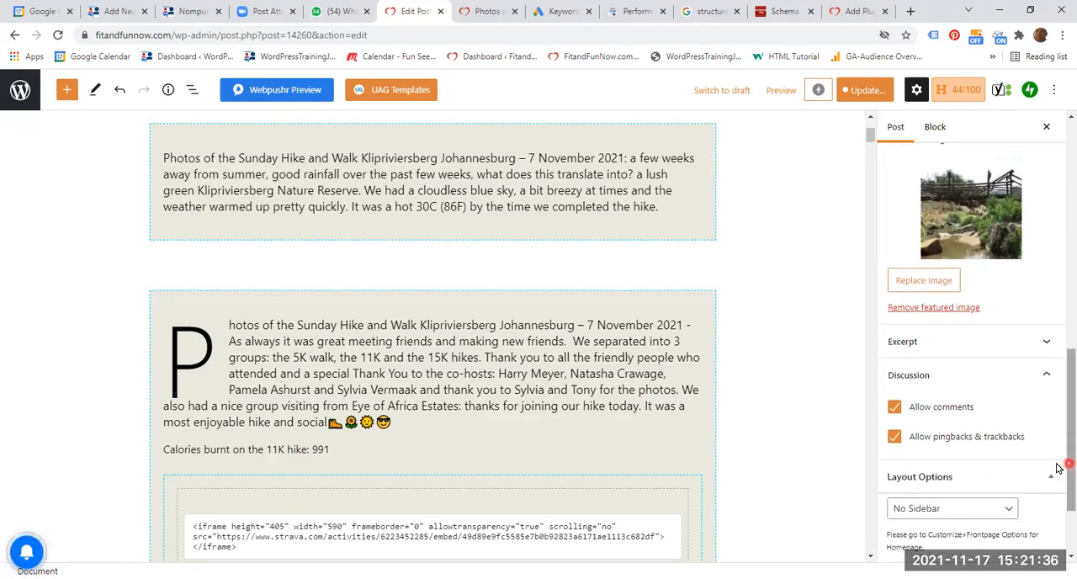
scroll(1052, 455, "down", 1)
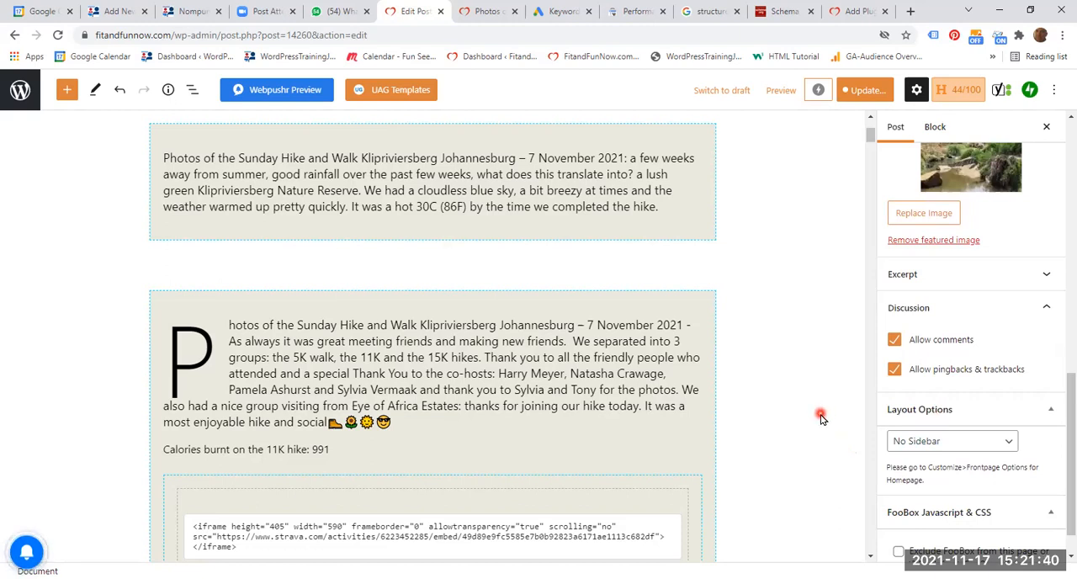
scroll(820, 418, "down", 4)
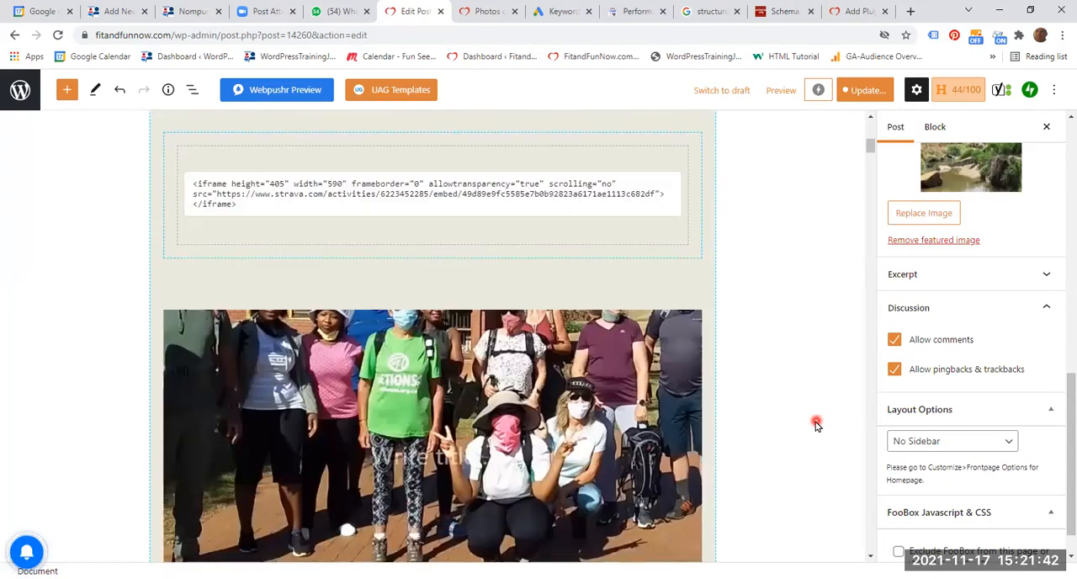
scroll(815, 425, "down", 5)
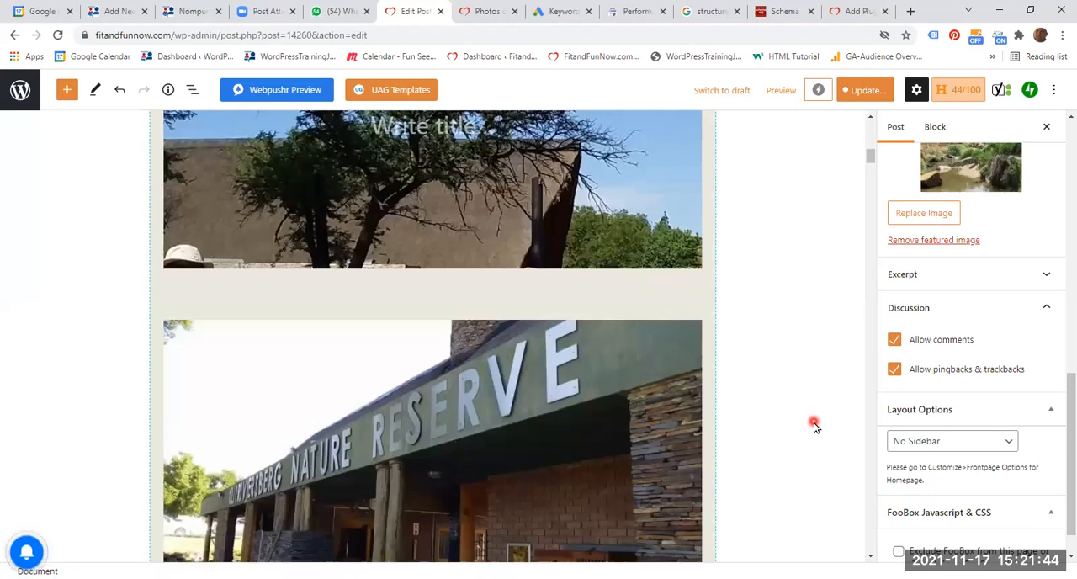
scroll(847, 210, "down", 5)
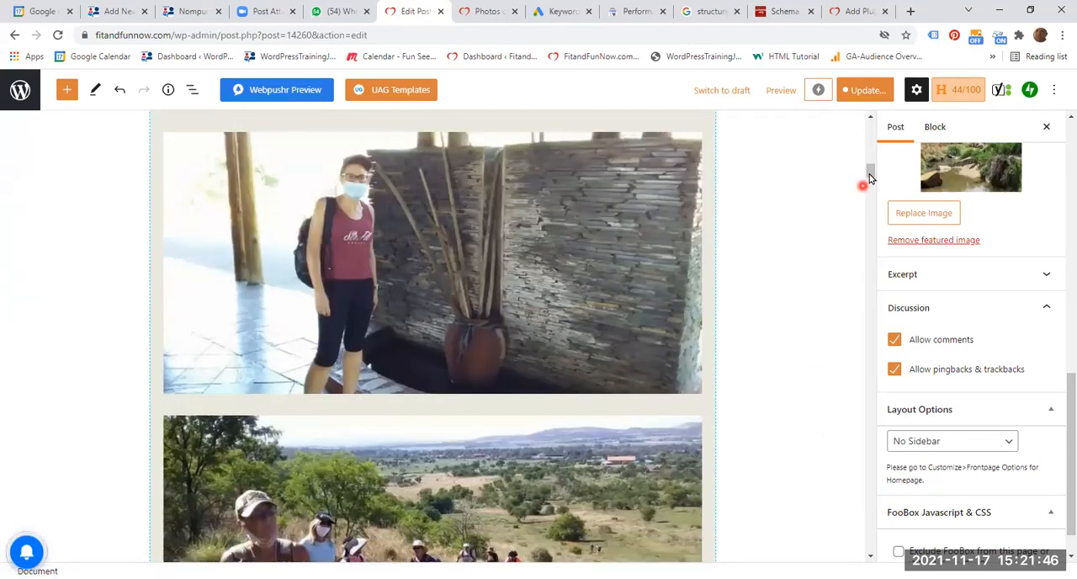
left_click_drag(871, 175, 848, 503)
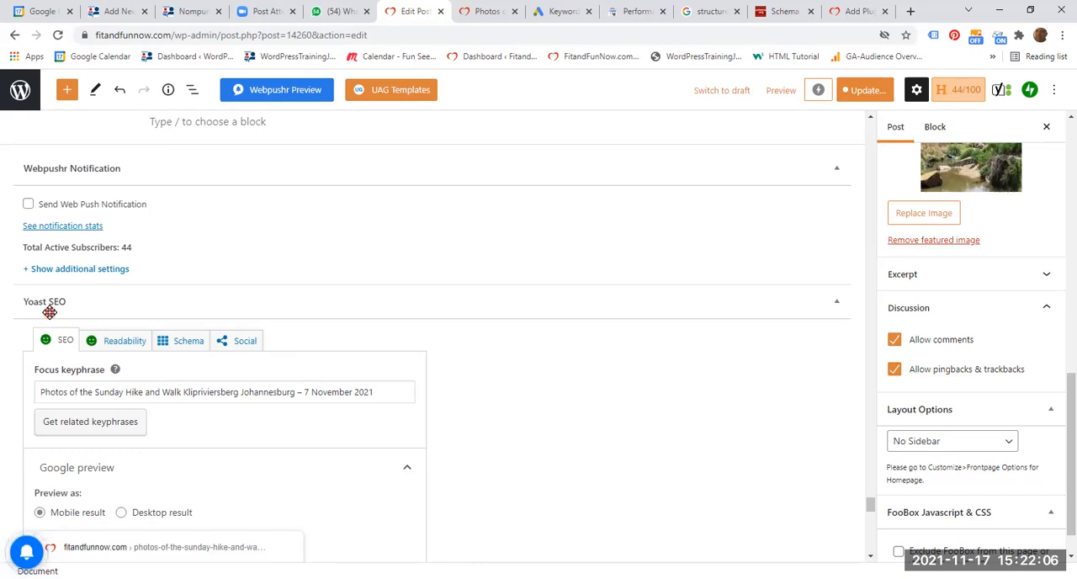
- Switch to the site's Add Plugins page and view the search results for Yoast SEO
left_click(857, 12)
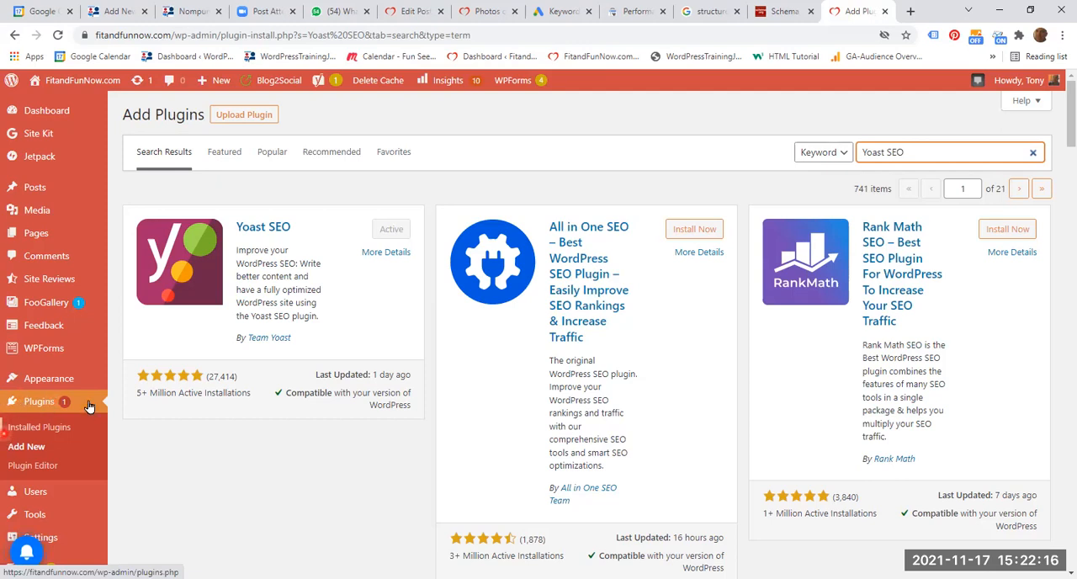
left_click(53, 450)
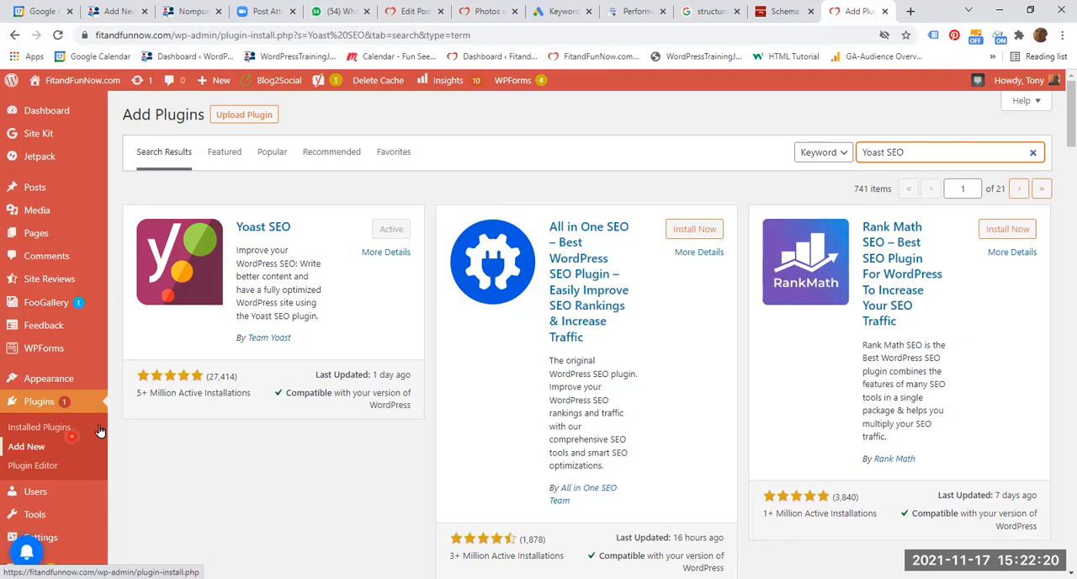
left_click(927, 152)
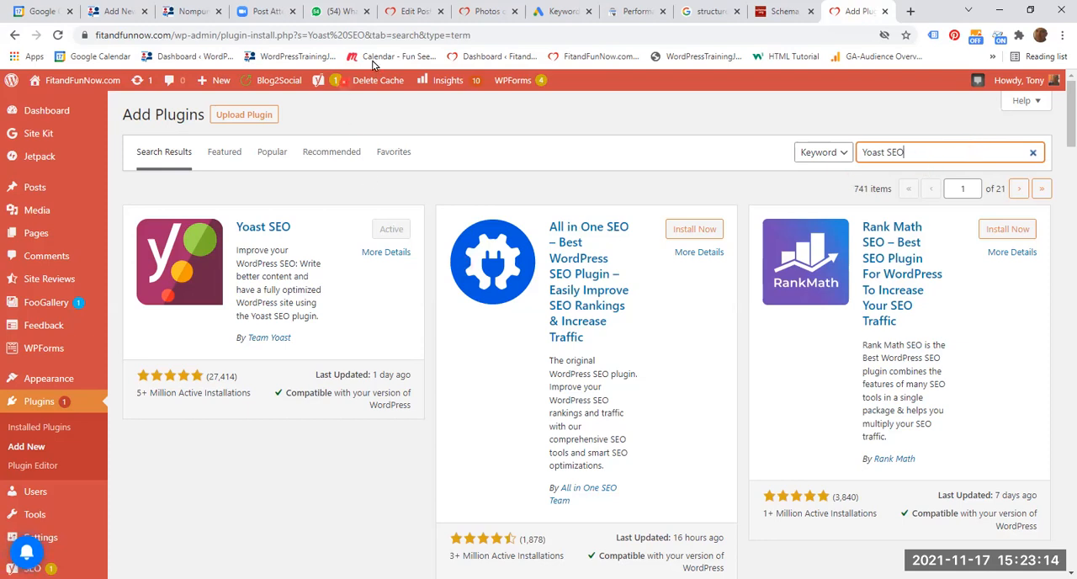
- Return to the post editor and compare the post title with the Yoast SEO focus keyphrase
left_click(417, 12)
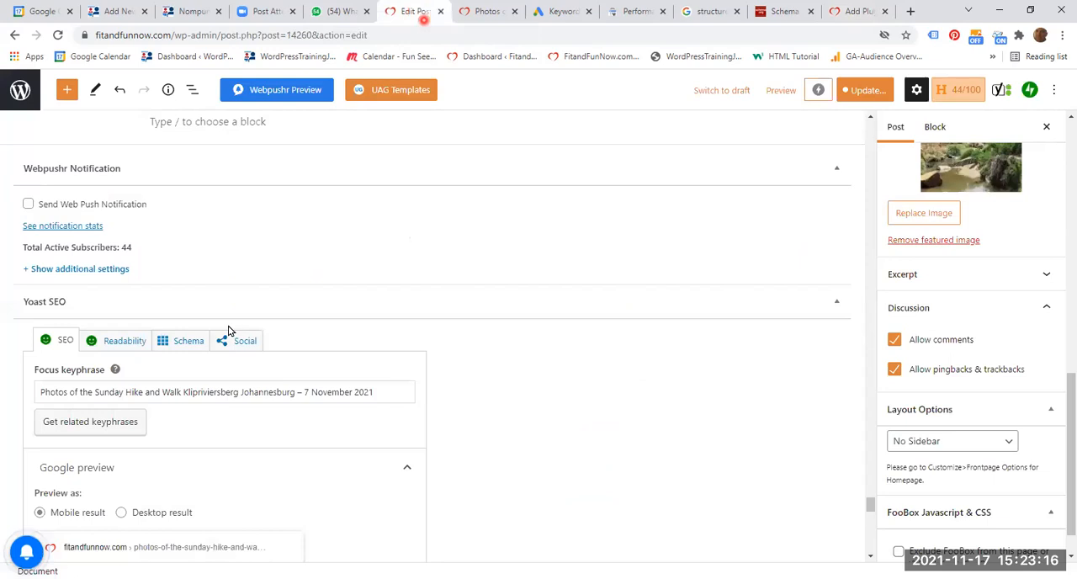
scroll(595, 387, "down", 1)
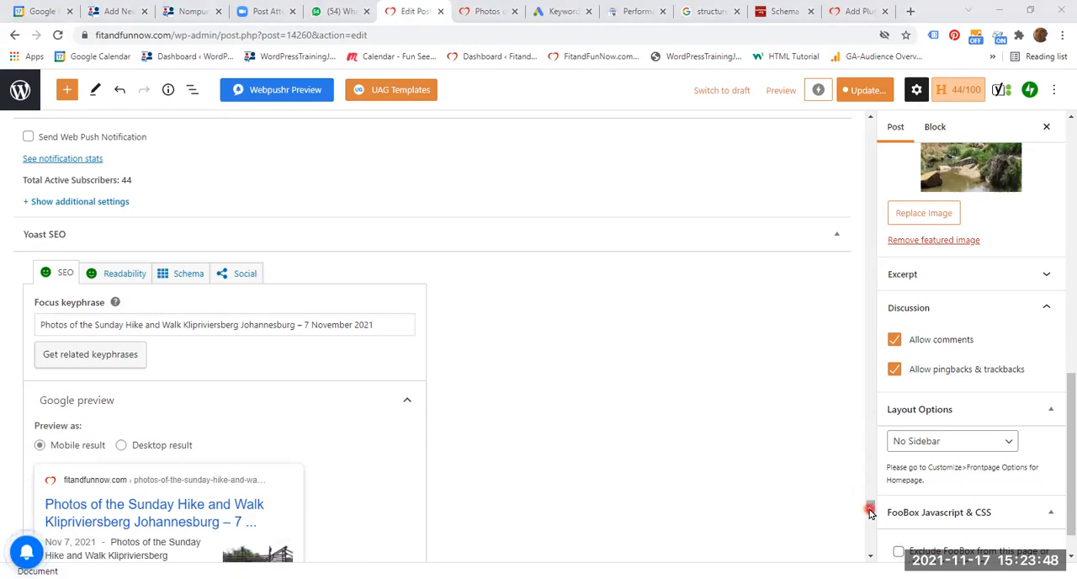
left_click_drag(870, 511, 885, 108)
left_click(626, 188)
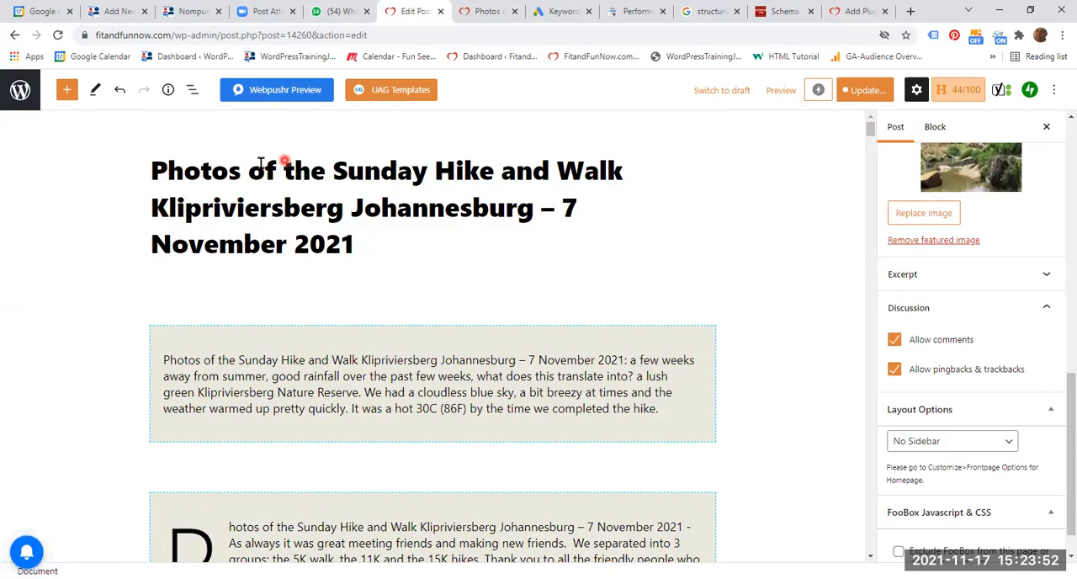
left_click_drag(870, 124, 830, 513)
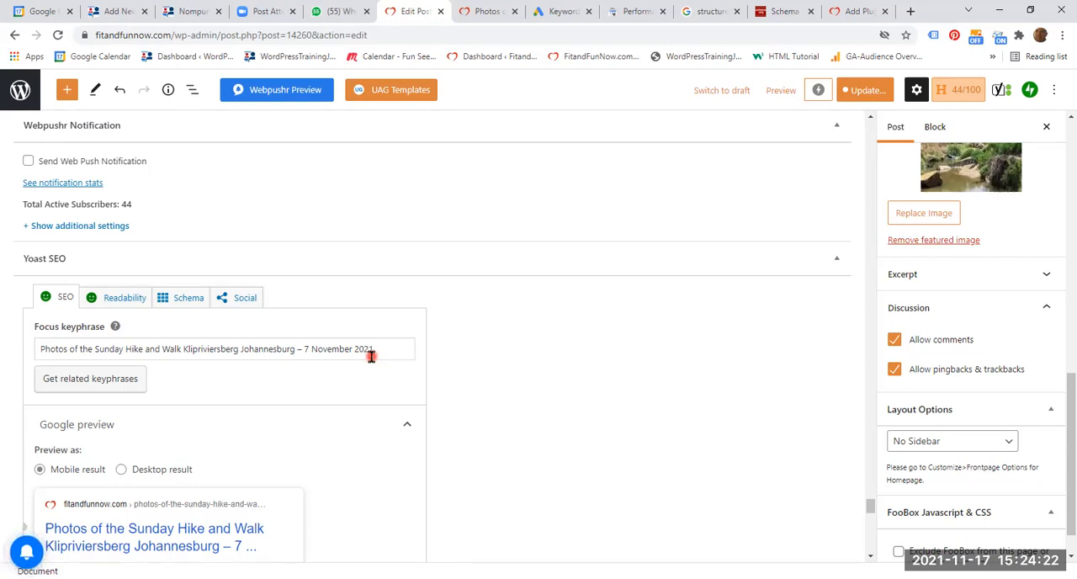
- Switch the Google preview to Desktop result and examine the SEO title, slug and meta description
scroll(370, 425, "down", 2)
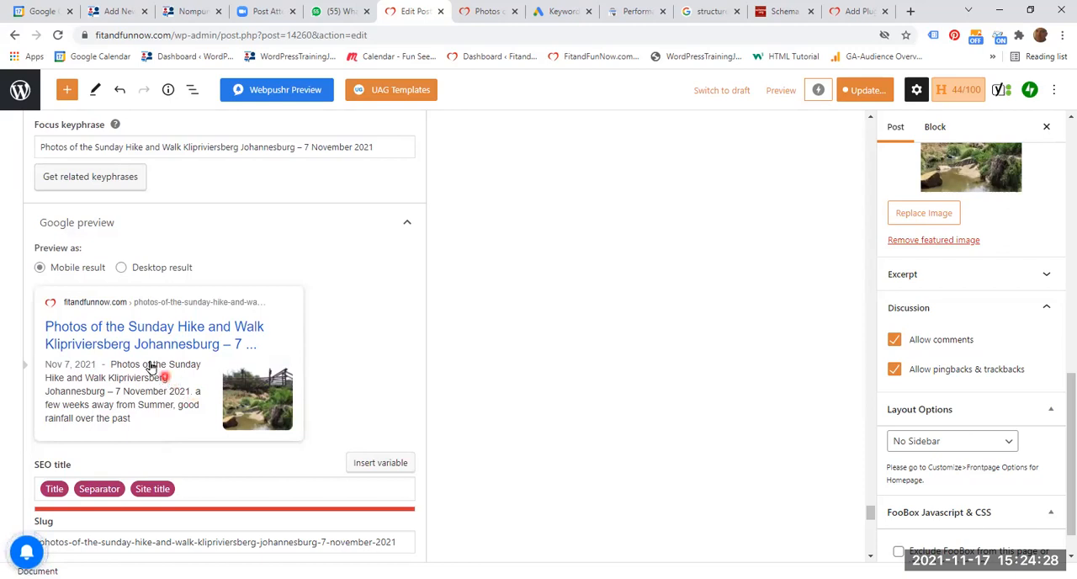
left_click(134, 267)
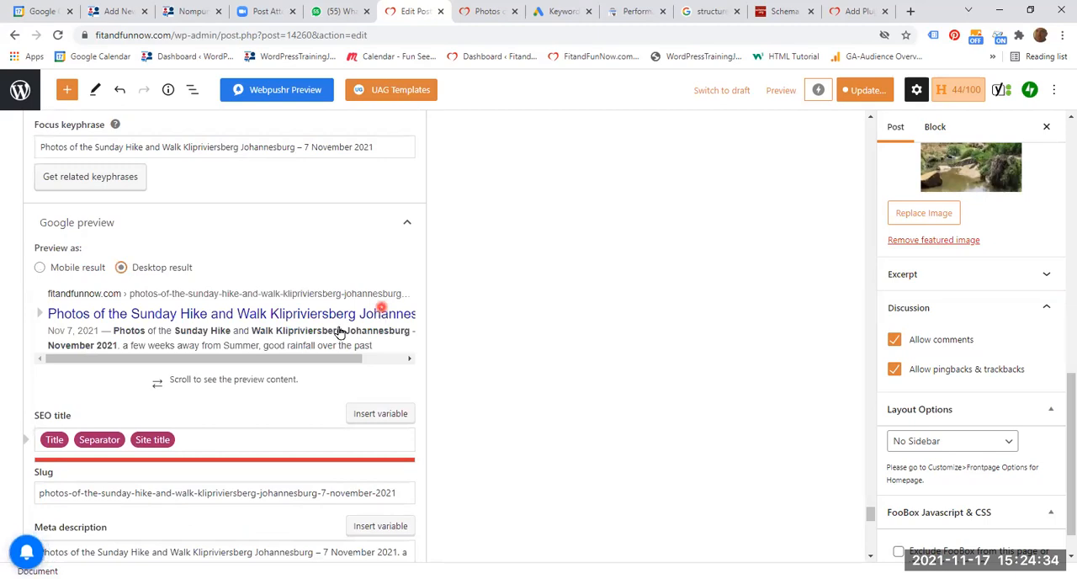
scroll(340, 333, "down", 3)
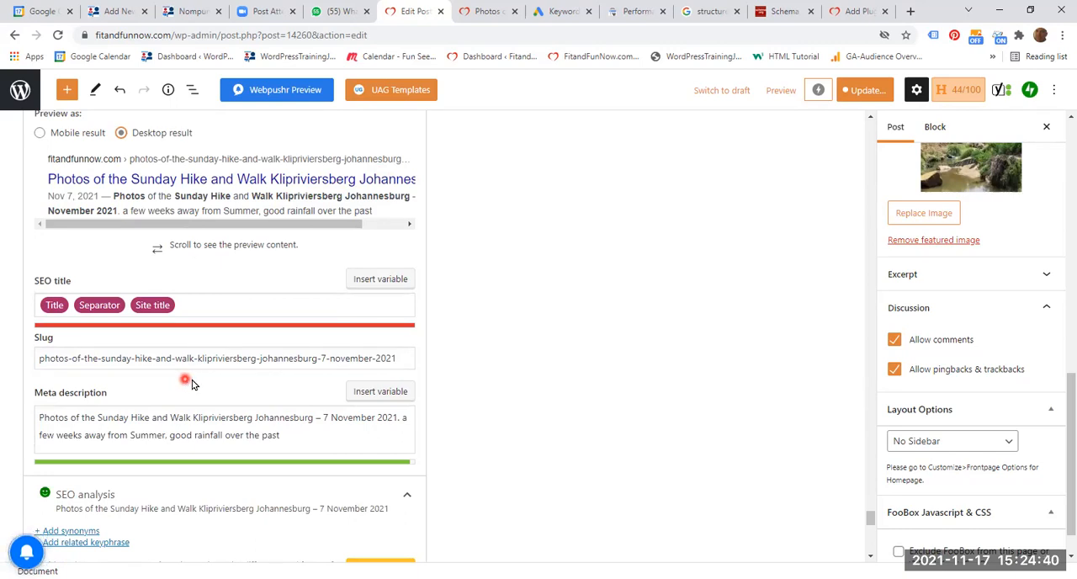
left_click(114, 396)
left_click(245, 370)
left_click(90, 370)
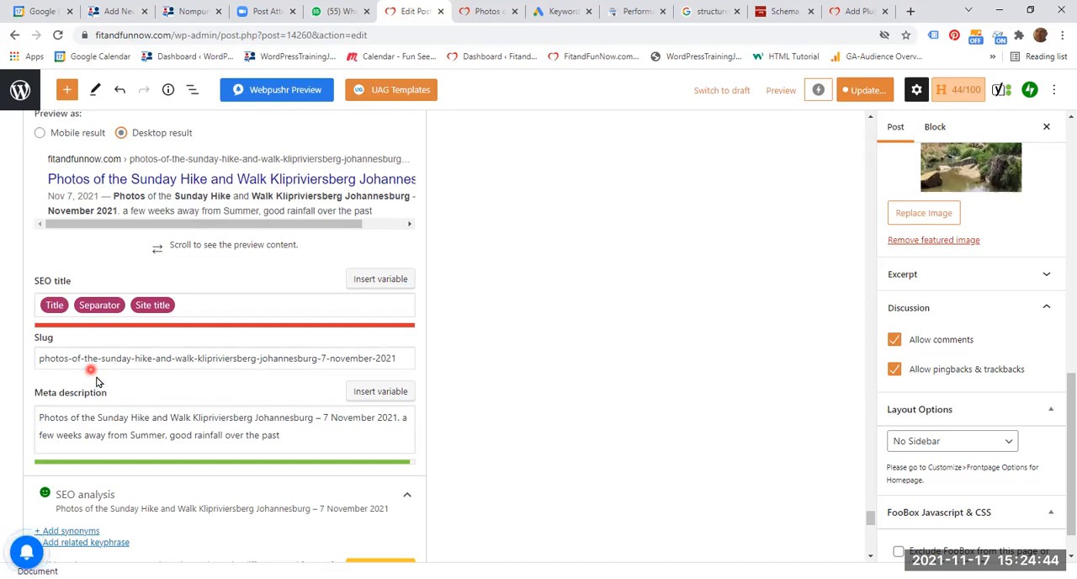
scroll(204, 404, "down", 2)
left_click(234, 390)
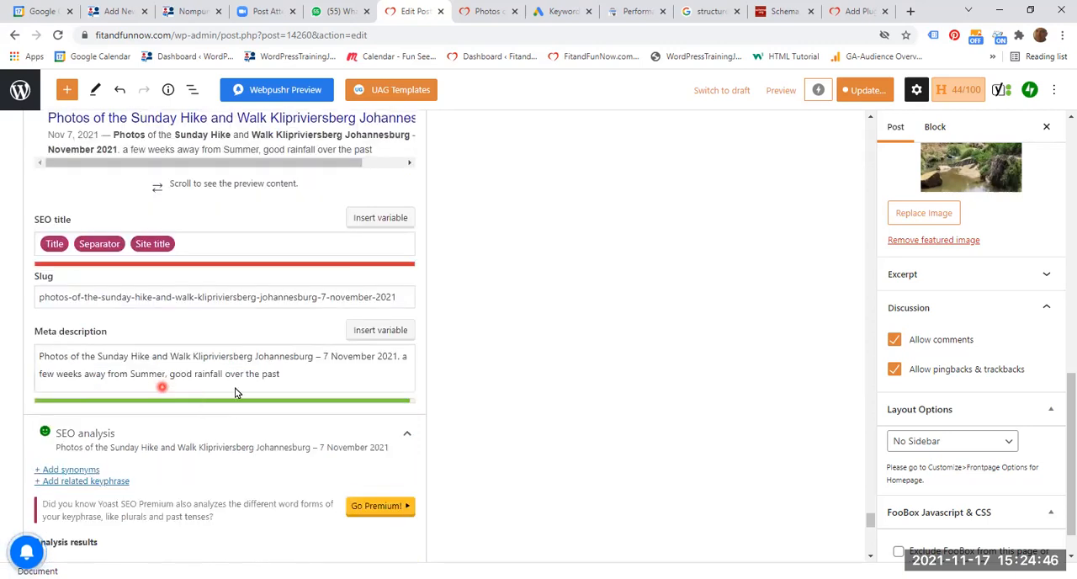
left_click(871, 515)
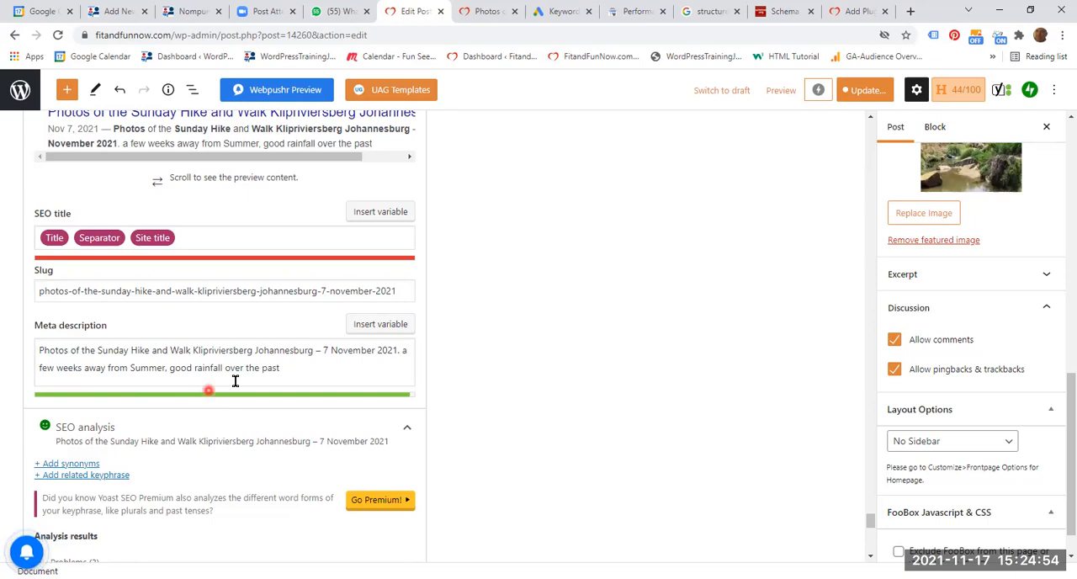
- Try adding "..." at the end of the meta description to test its length indicator, and remove the dots again
left_click(398, 368)
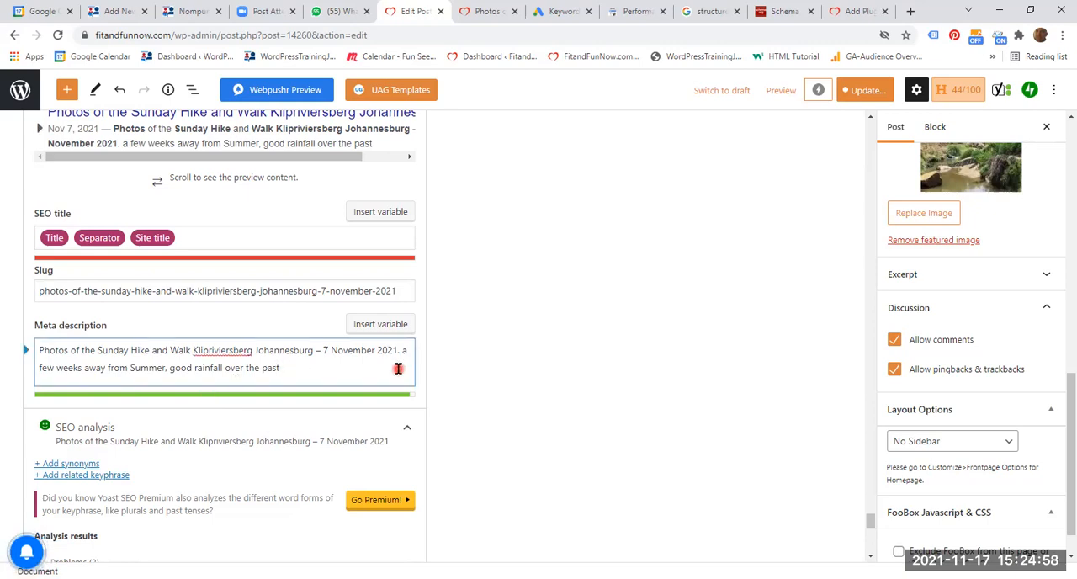
type("...")
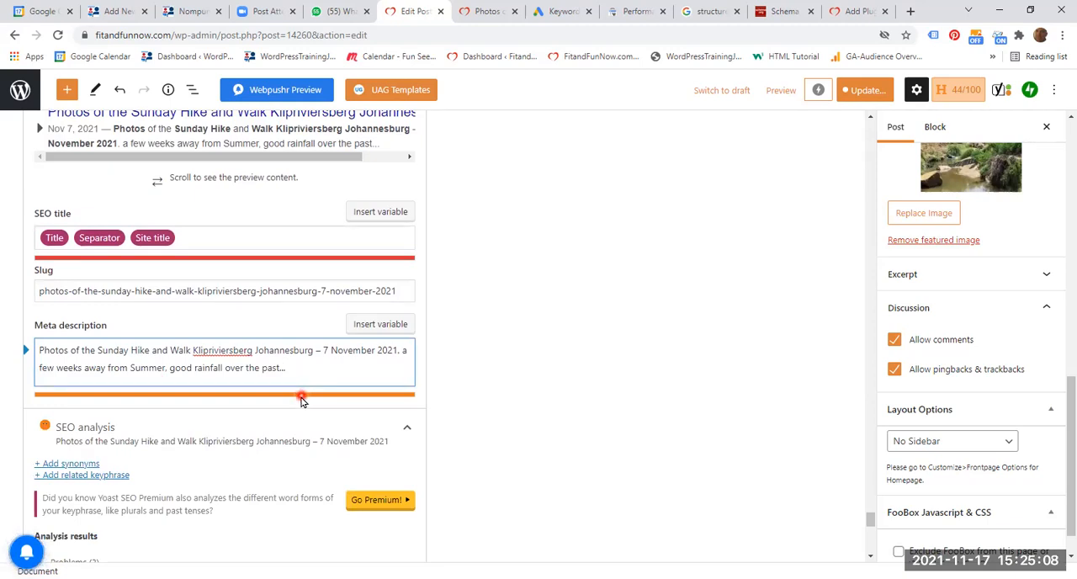
key("BackSpace")
key("BackSpace")
key("BackSpace")
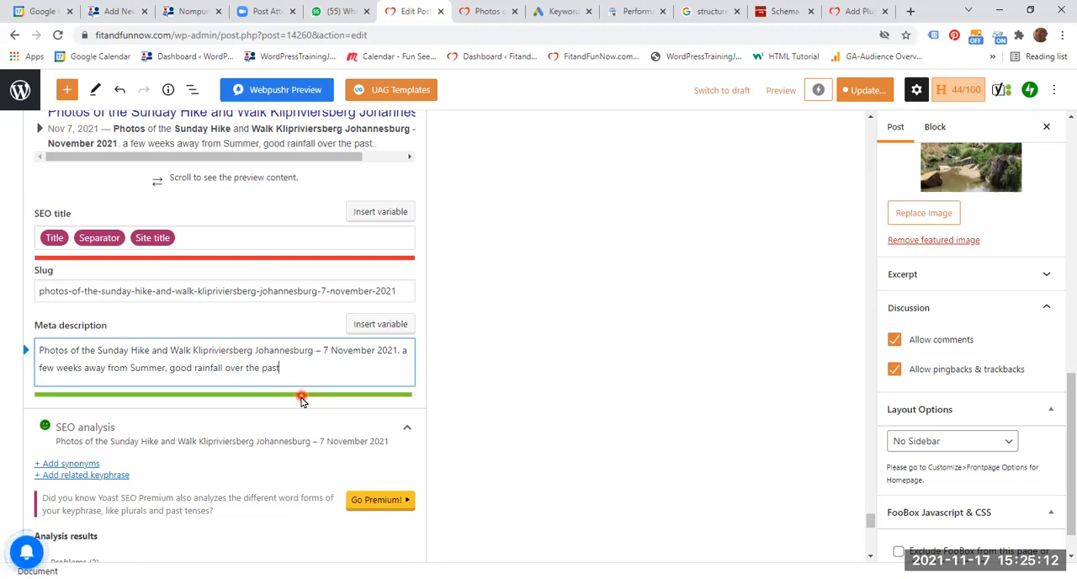
left_click(551, 311)
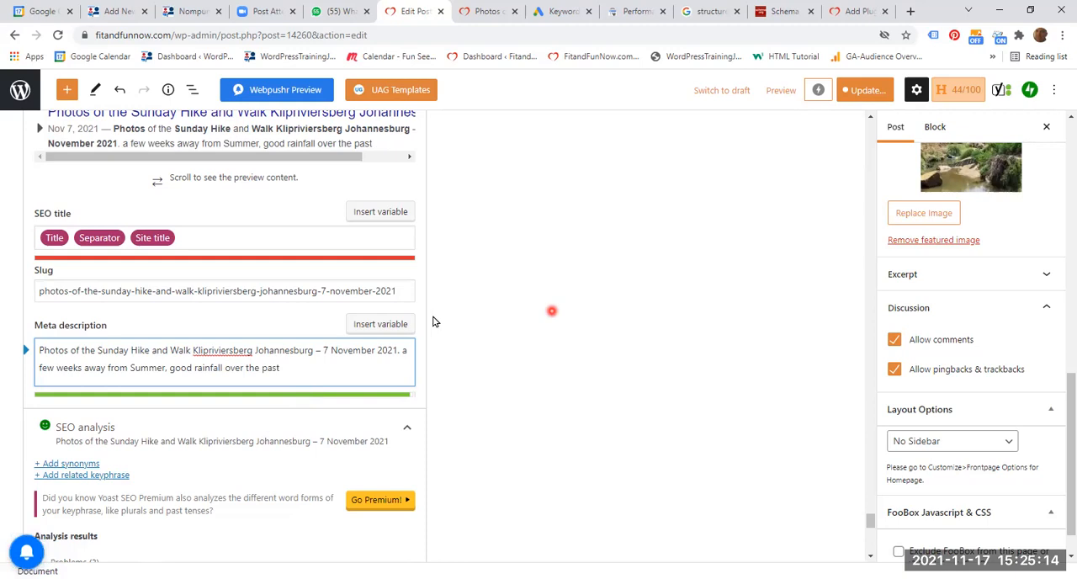
- Collapse and reopen the Yoast SEO analysis, and examine its listed problems and good results
scroll(434, 321, "down", 2)
left_click(141, 305)
left_click(674, 402)
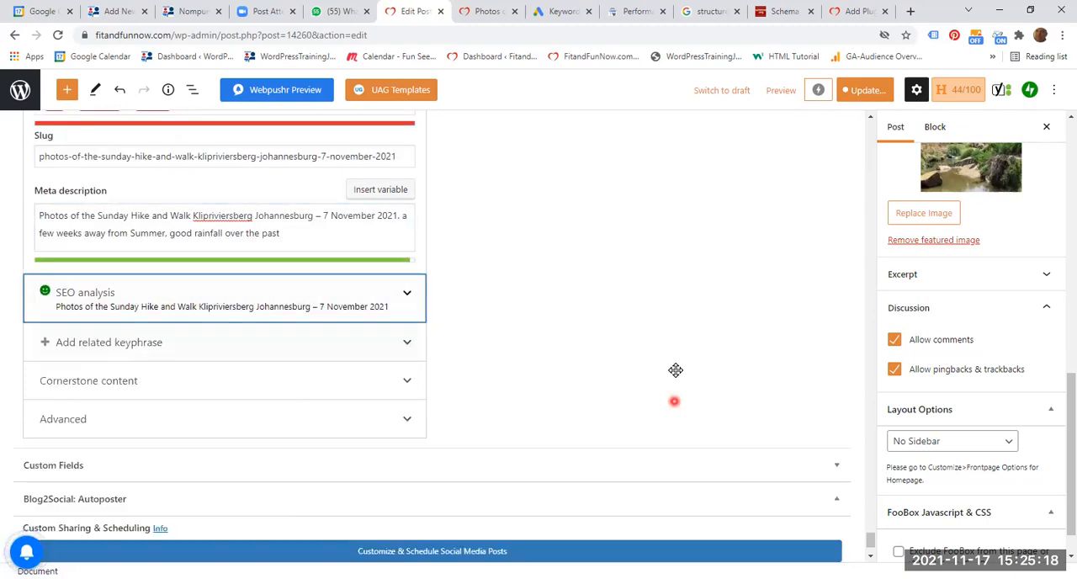
scroll(675, 370, "down", 1)
left_click(674, 371)
scroll(673, 372, "down", 1)
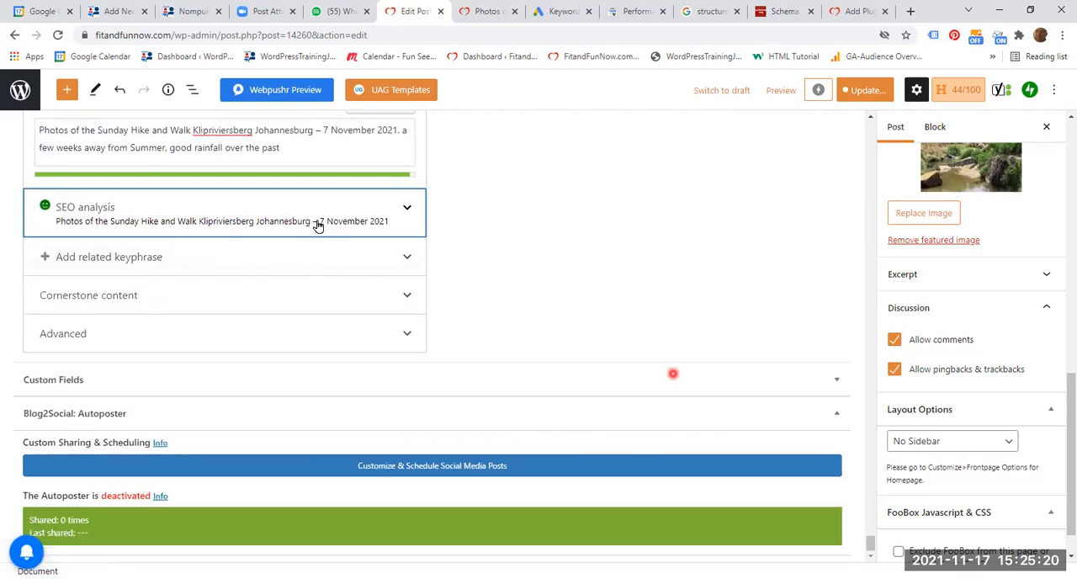
left_click(313, 221)
left_click(443, 346)
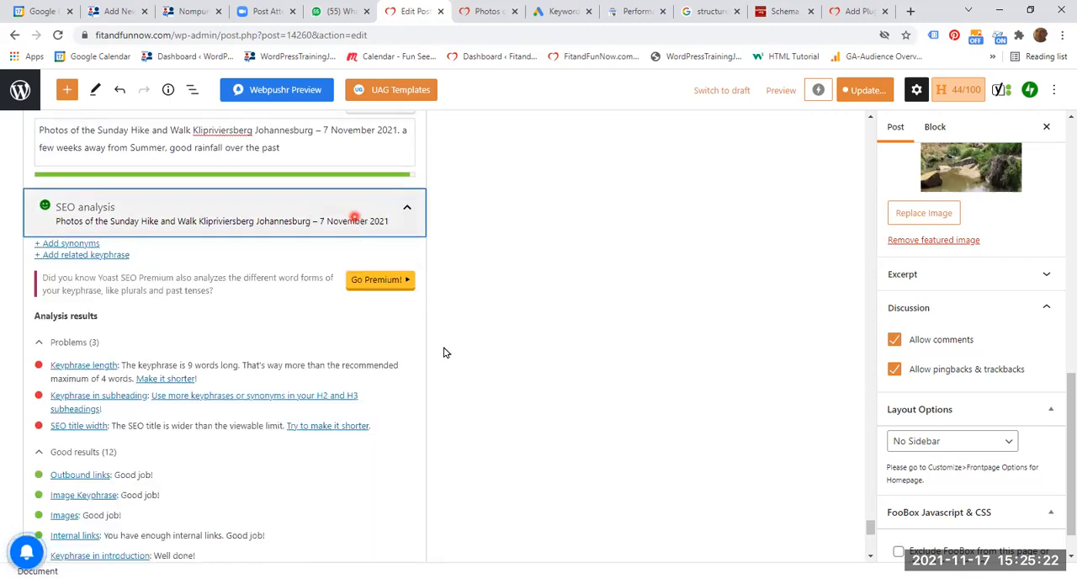
scroll(444, 347, "down", 1)
left_click(163, 409)
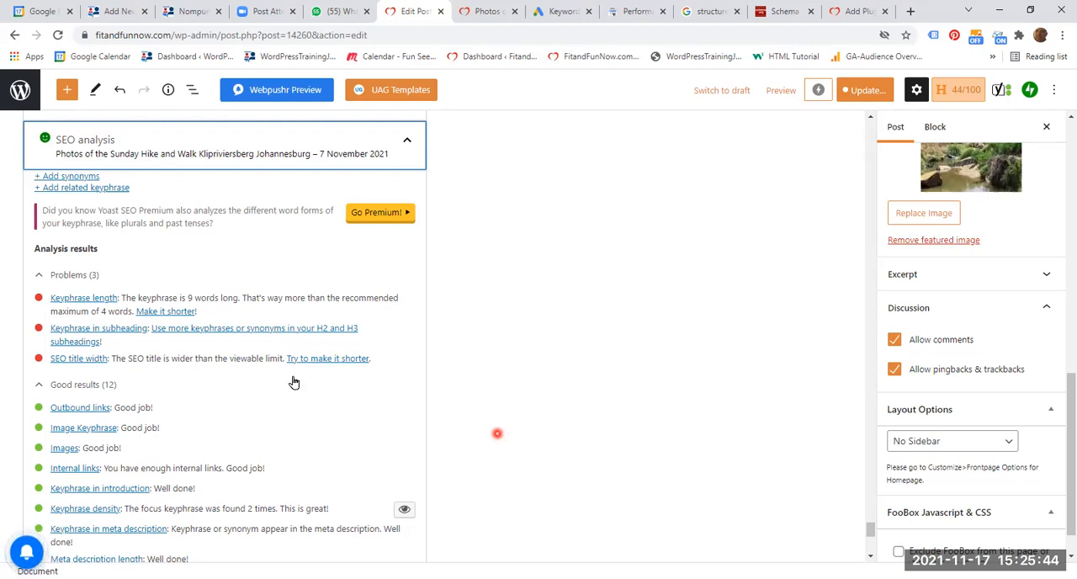
- Check the SEO analysis indicator and the SEO and Readability indicators at the start of the Yoast section
scroll(222, 362, "up", 4)
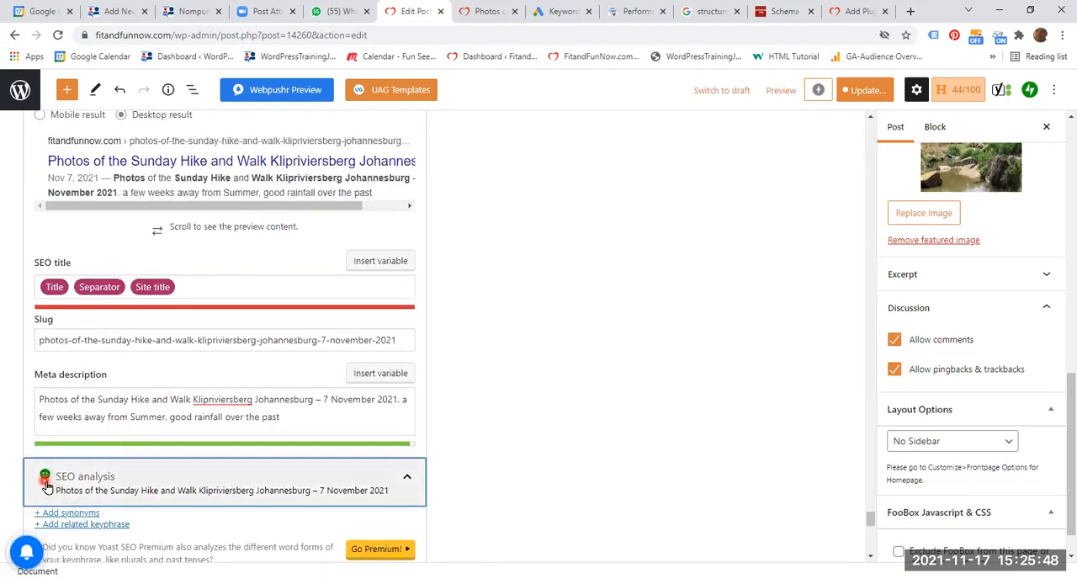
scroll(43, 480, "up", 3)
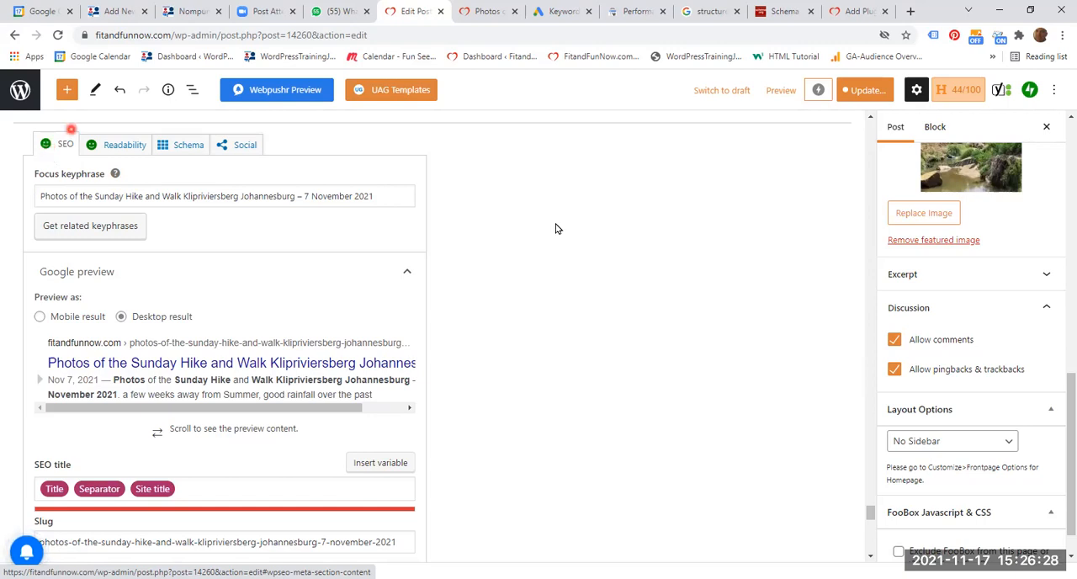
left_click(661, 319)
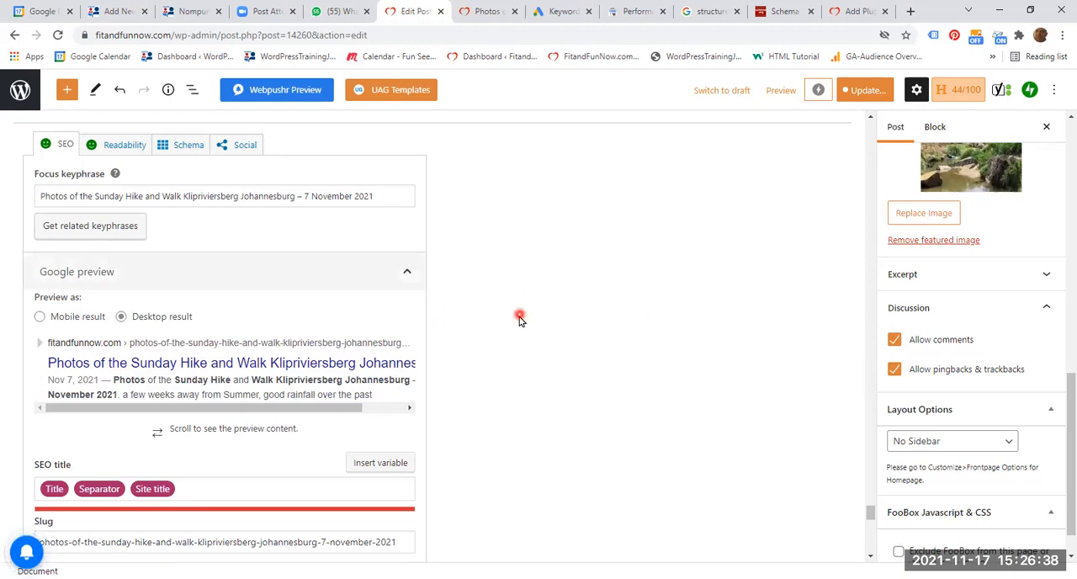
- Examine the outbound links in the post's "Hiking is Good for Body and Mind" section, including American Hiking Society
scroll(554, 355, "up", 1)
scroll(553, 355, "up", 15)
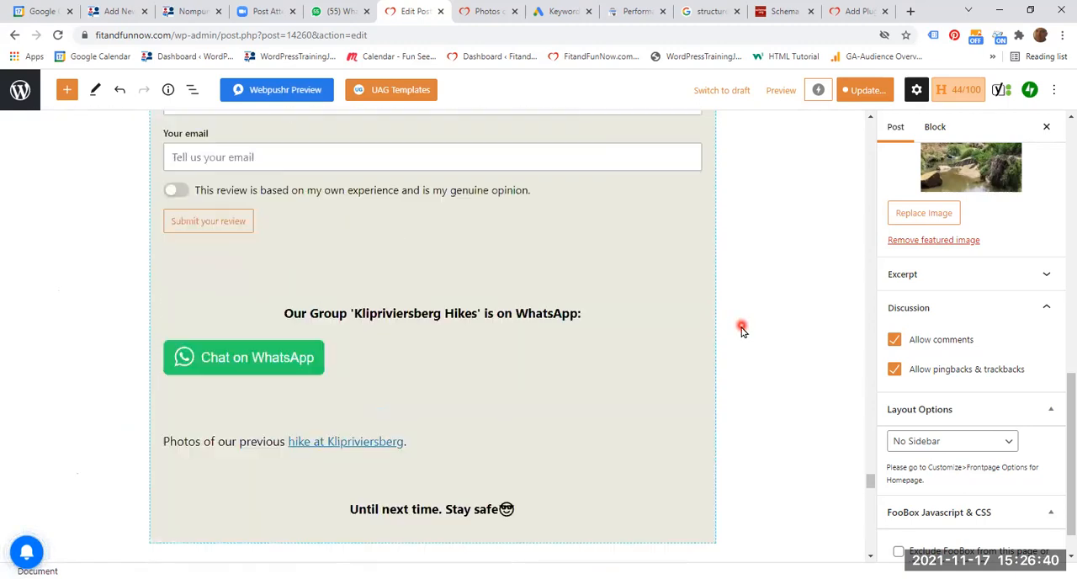
scroll(742, 330, "up", 12)
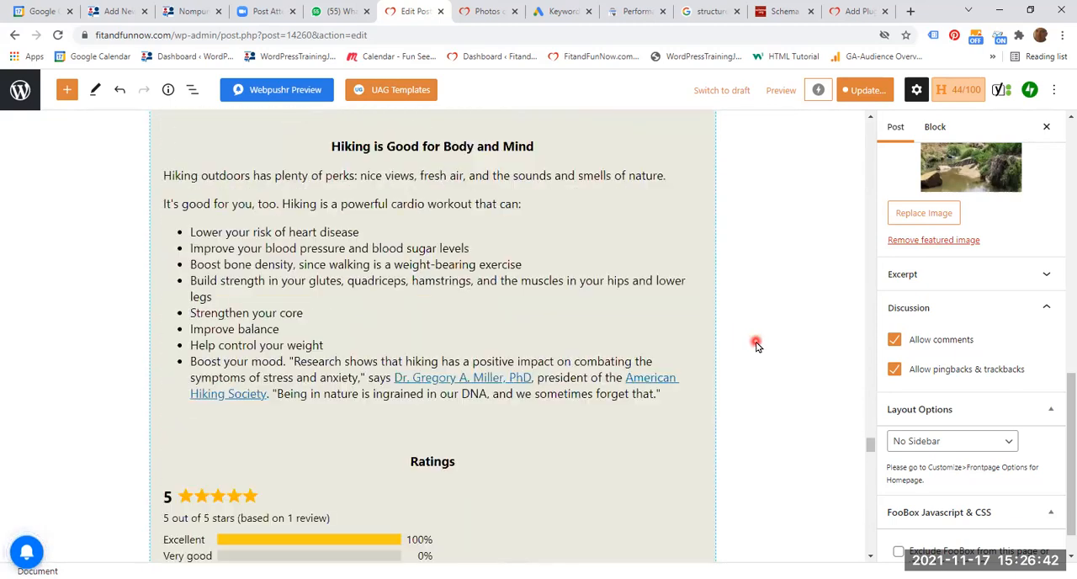
scroll(755, 345, "down", 2)
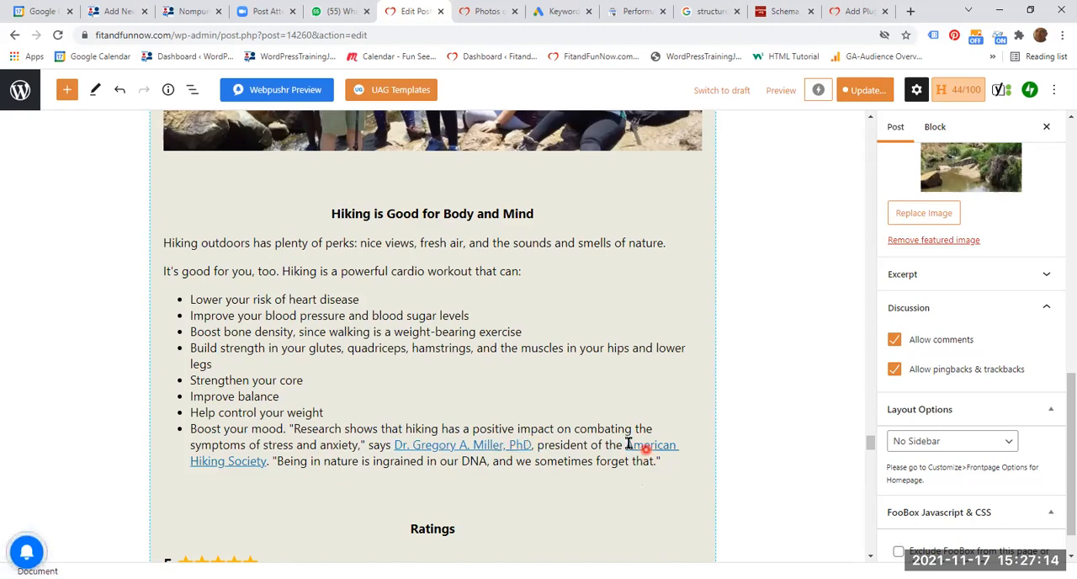
left_click(265, 460)
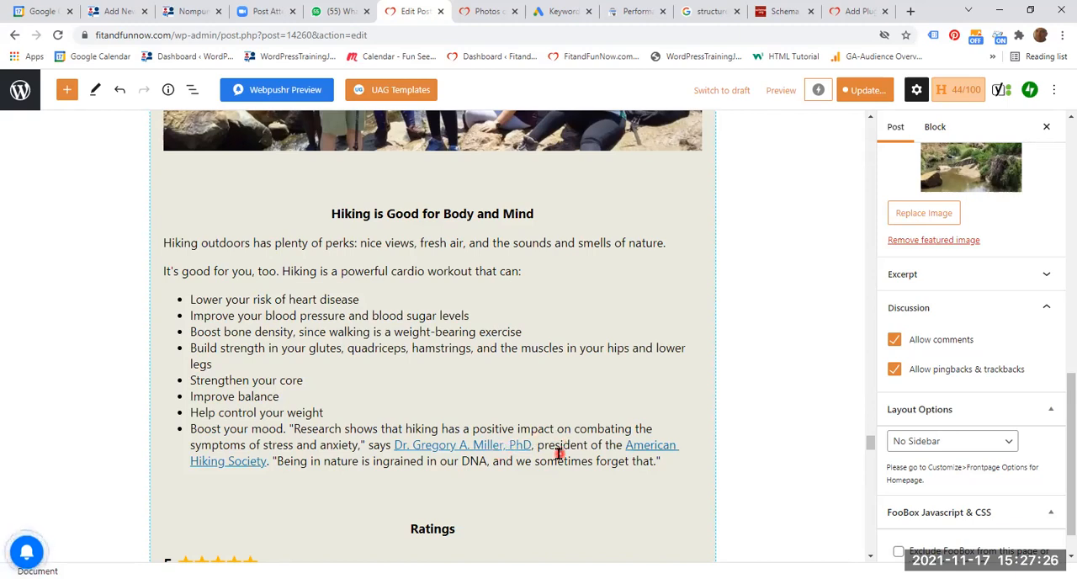
- Examine the internal link "hike at Klipriviersberg" near the end of the post, below the WhatsApp button
scroll(559, 454, "down", 4)
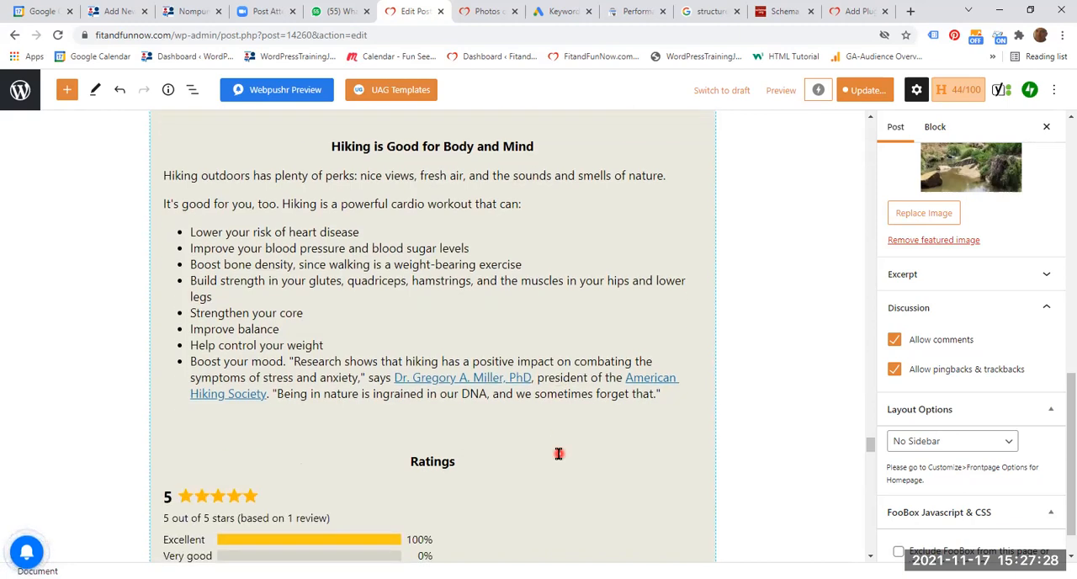
scroll(560, 457, "down", 10)
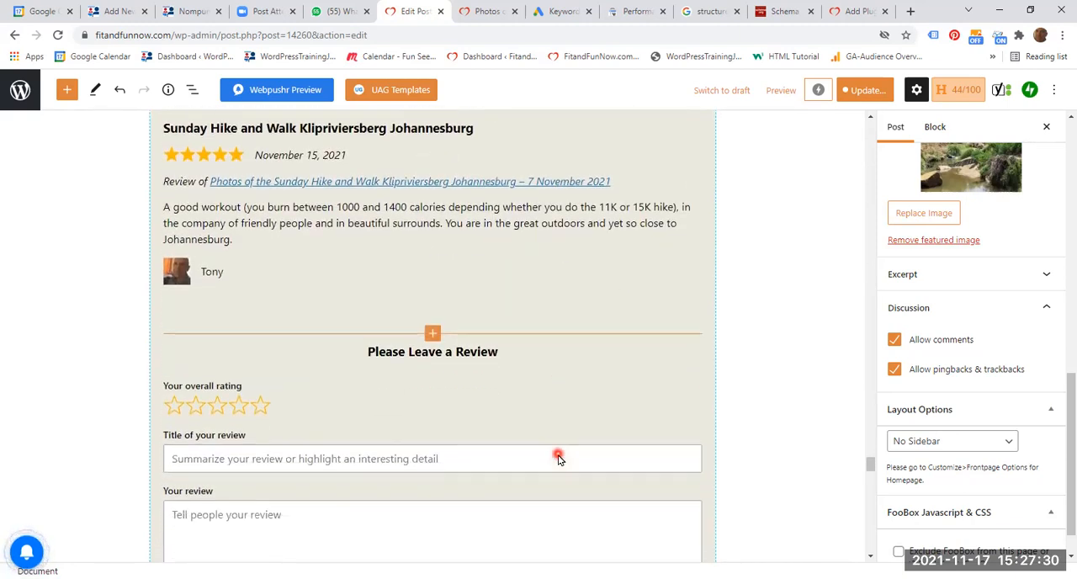
scroll(555, 459, "down", 3)
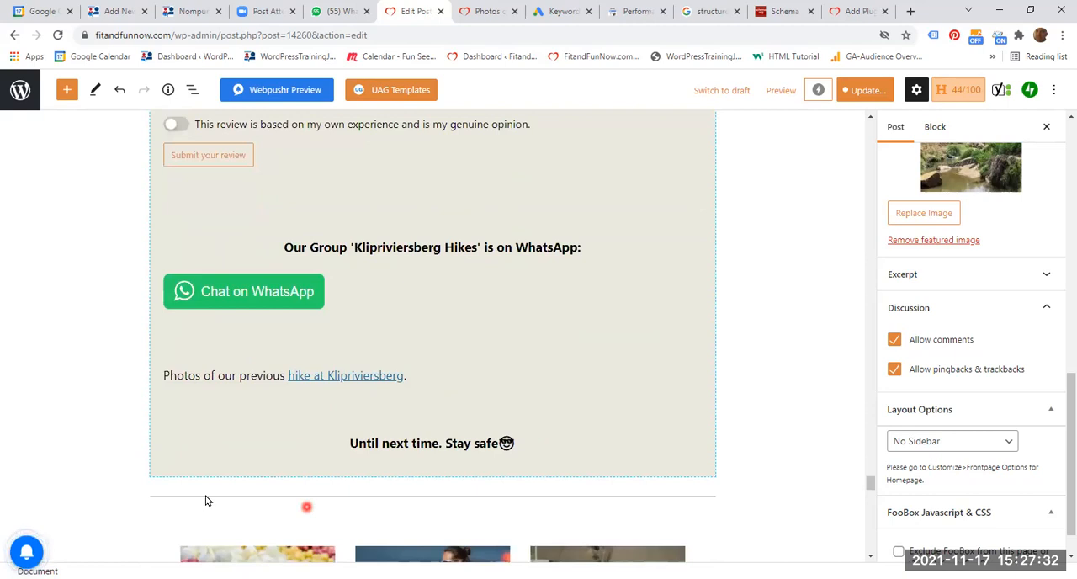
mouse_move(277, 398)
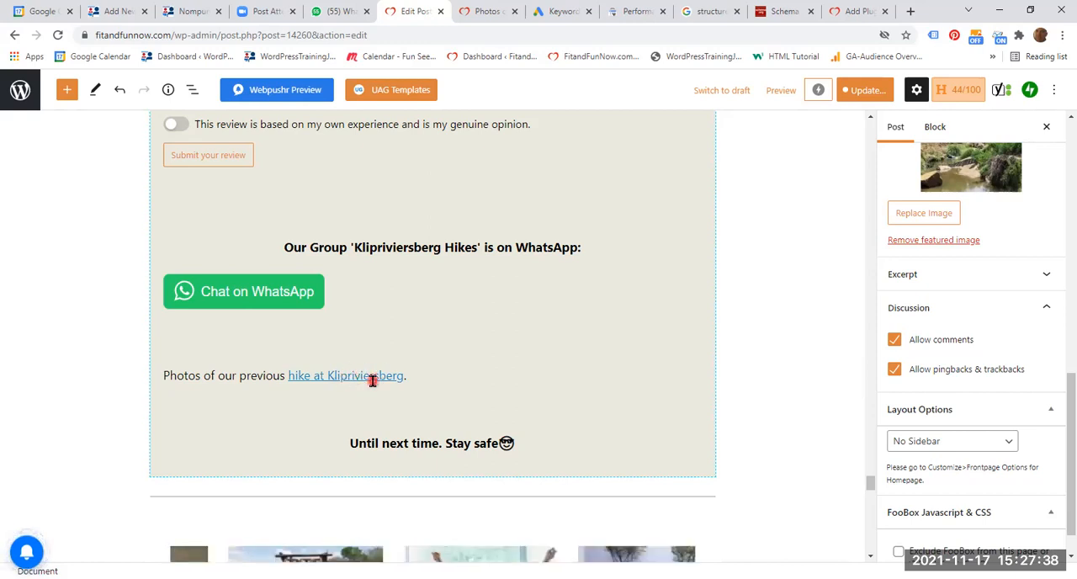
scroll(383, 395, "up", 6)
scroll(384, 399, "up", 5)
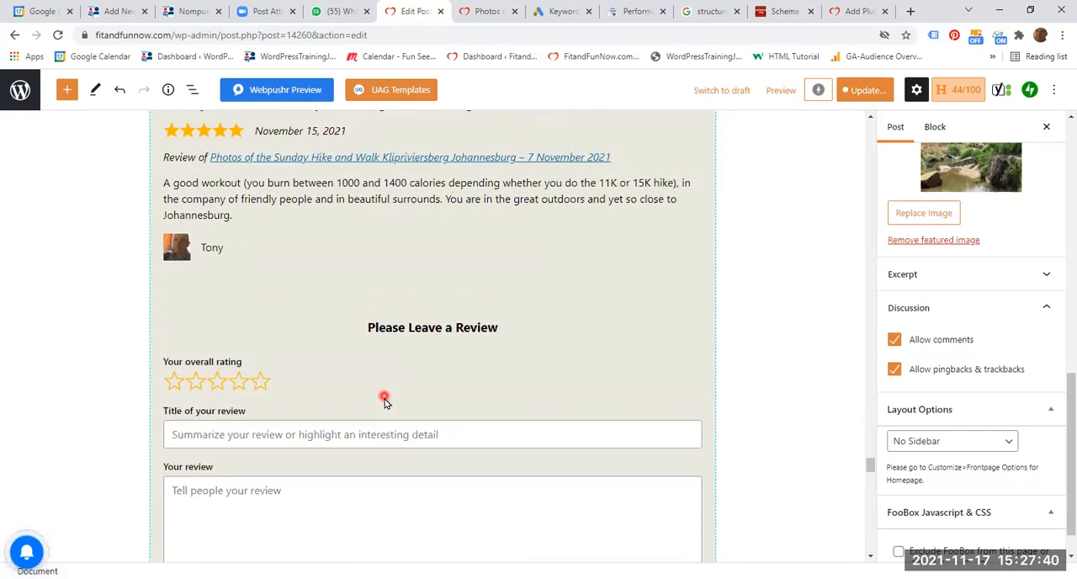
scroll(380, 399, "up", 5)
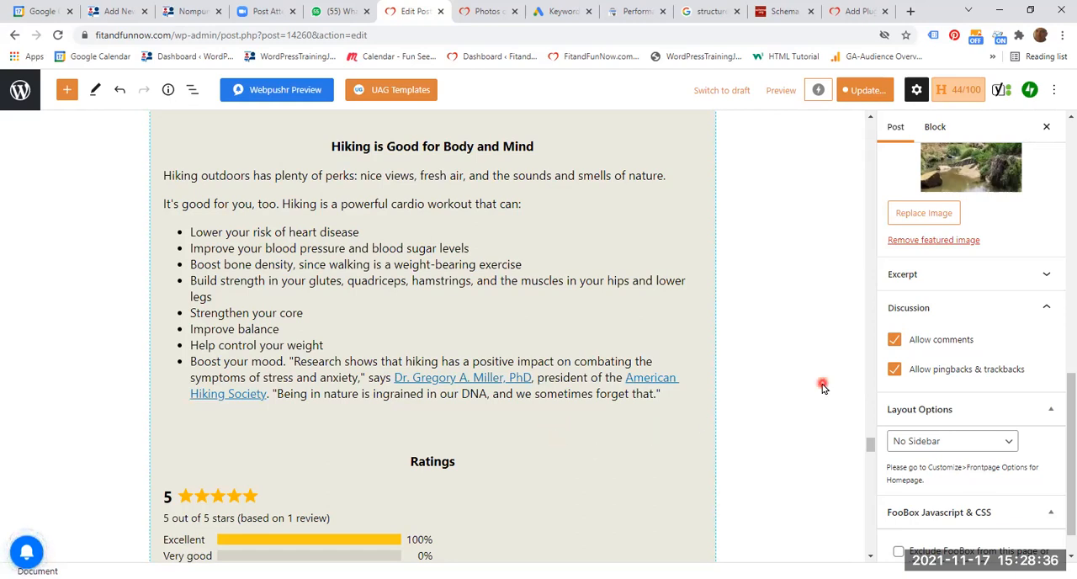
- Examine the good results in the Yoast SEO analysis, from outbound links through text length to keyphrase in slug
scroll(812, 389, "down", 6)
scroll(799, 393, "down", 8)
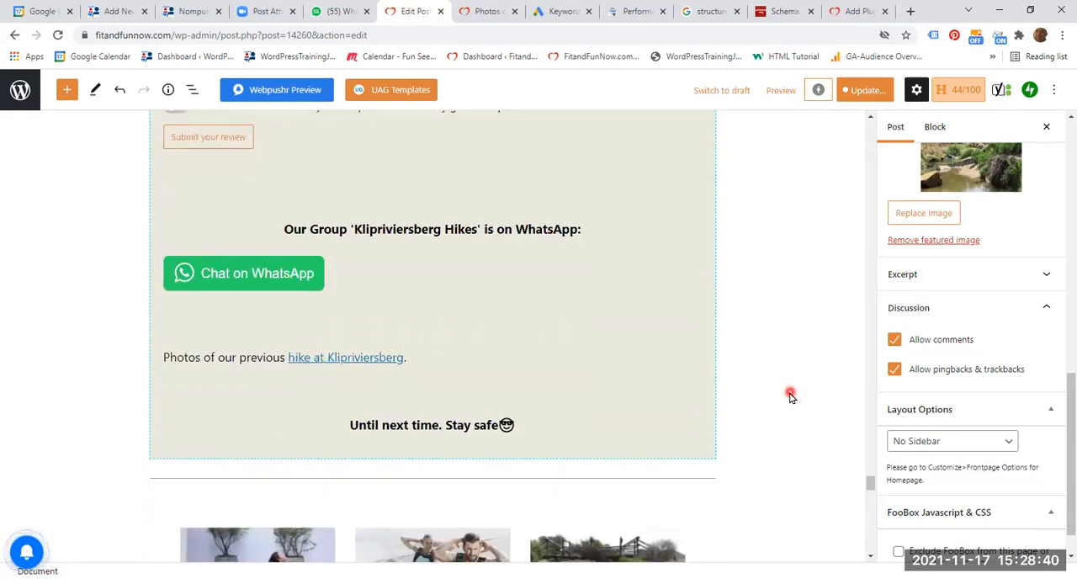
scroll(790, 396, "down", 9)
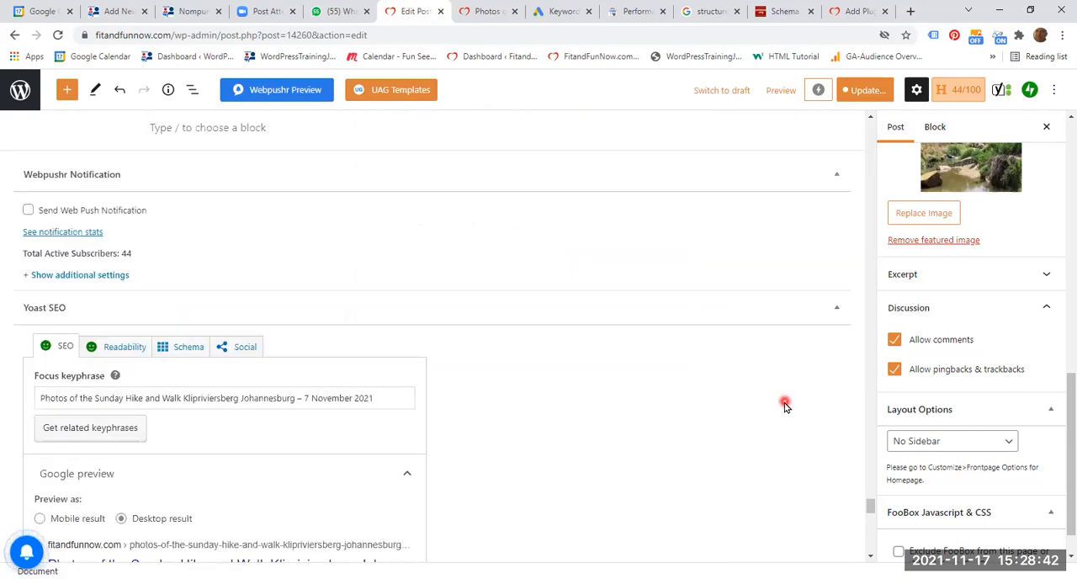
scroll(785, 406, "down", 6)
scroll(783, 405, "down", 3)
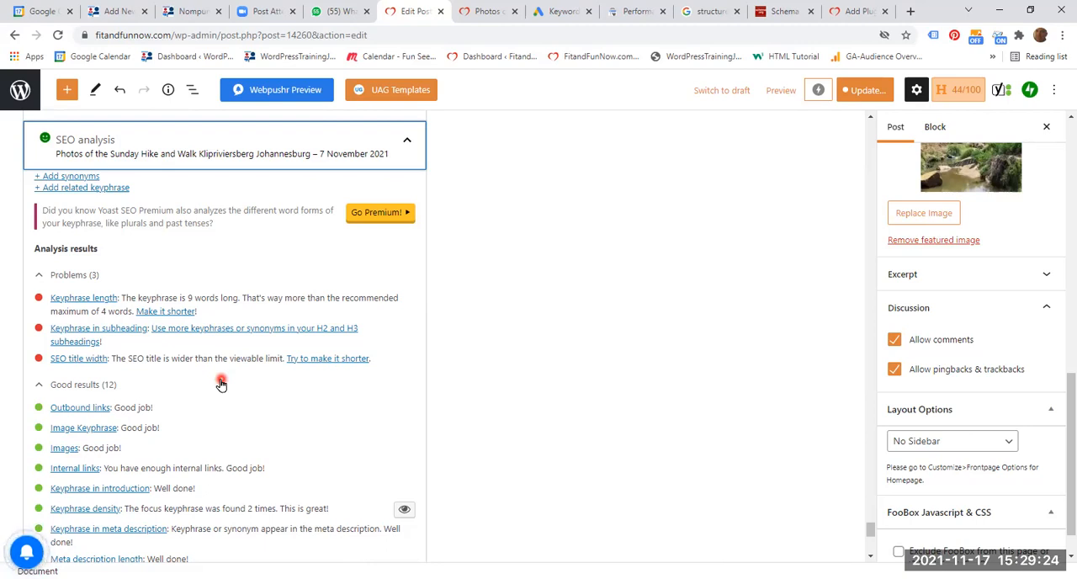
scroll(372, 428, "down", 1)
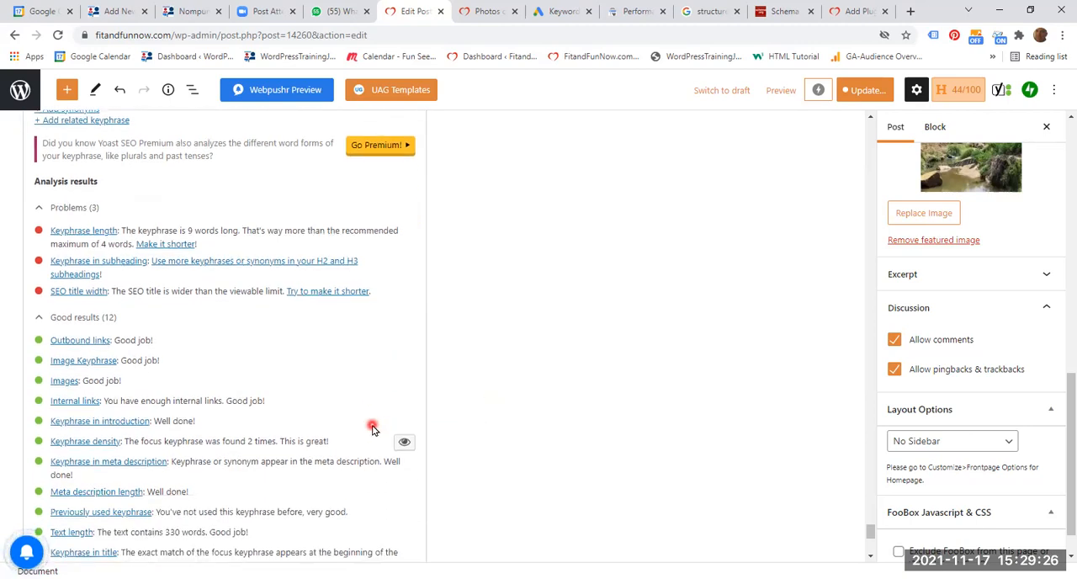
scroll(386, 393, "down", 1)
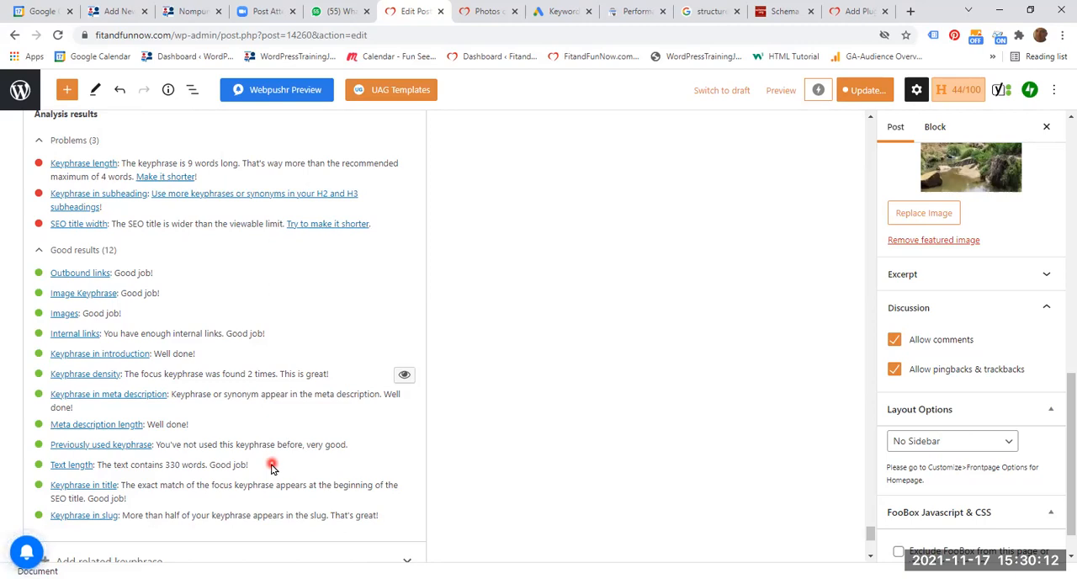
scroll(276, 473, "down", 1)
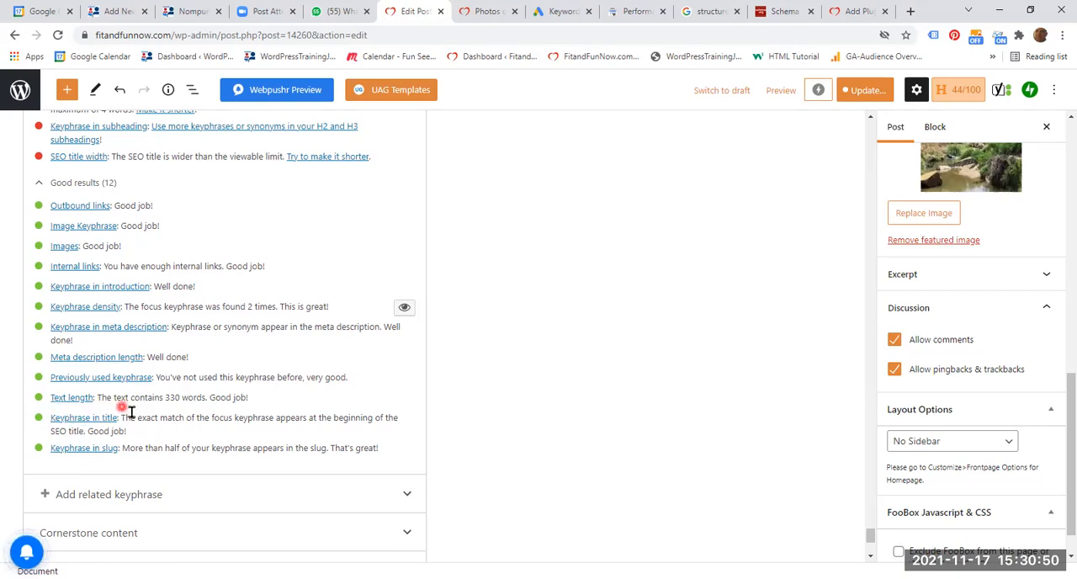
- Open the post's Yoast Readability analysis and examine the transition words problem and the good results
scroll(137, 387, "up", 4)
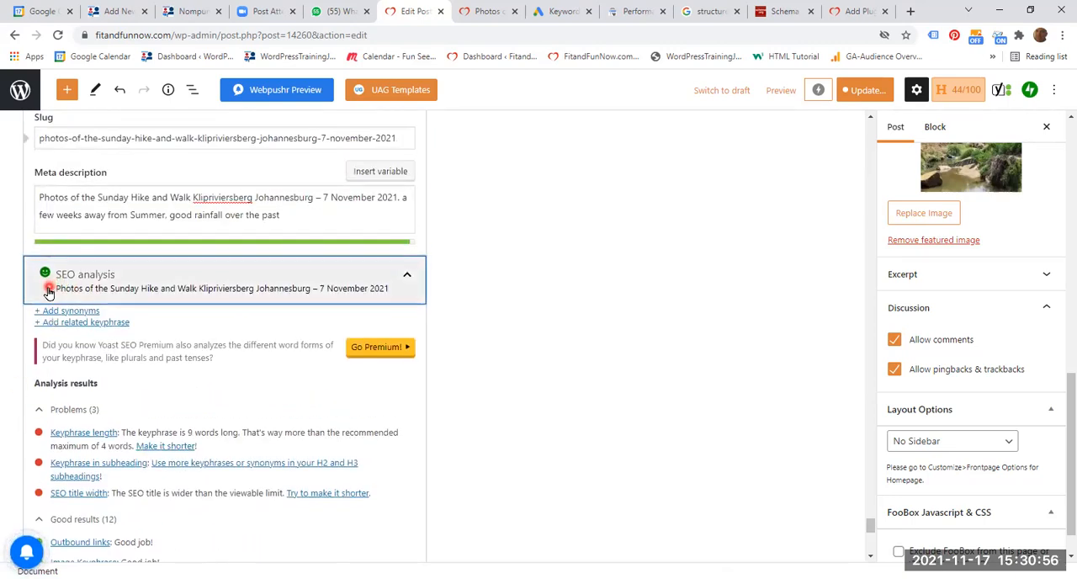
scroll(594, 413, "up", 3)
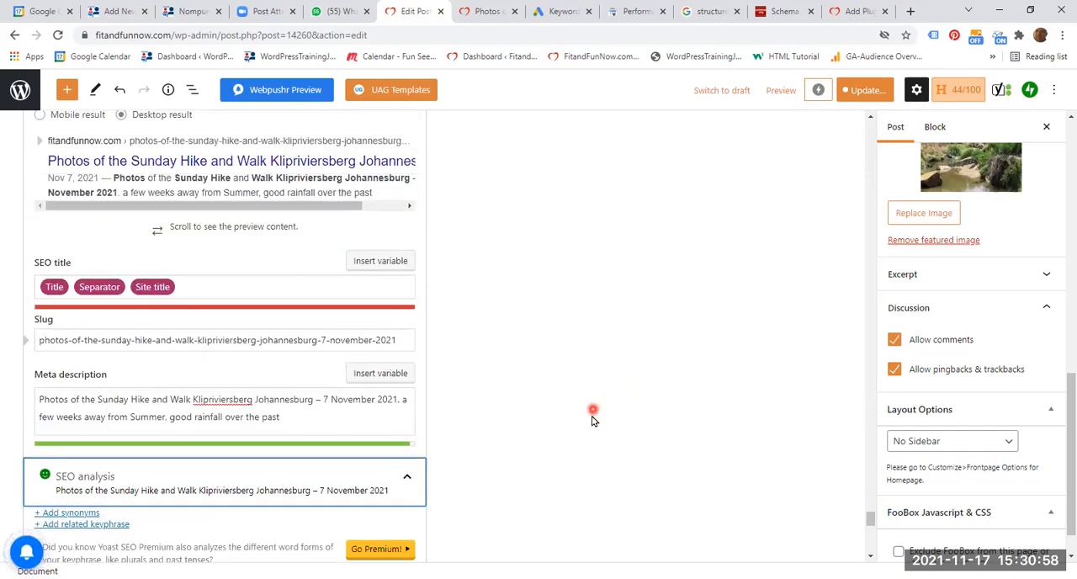
scroll(591, 420, "up", 2)
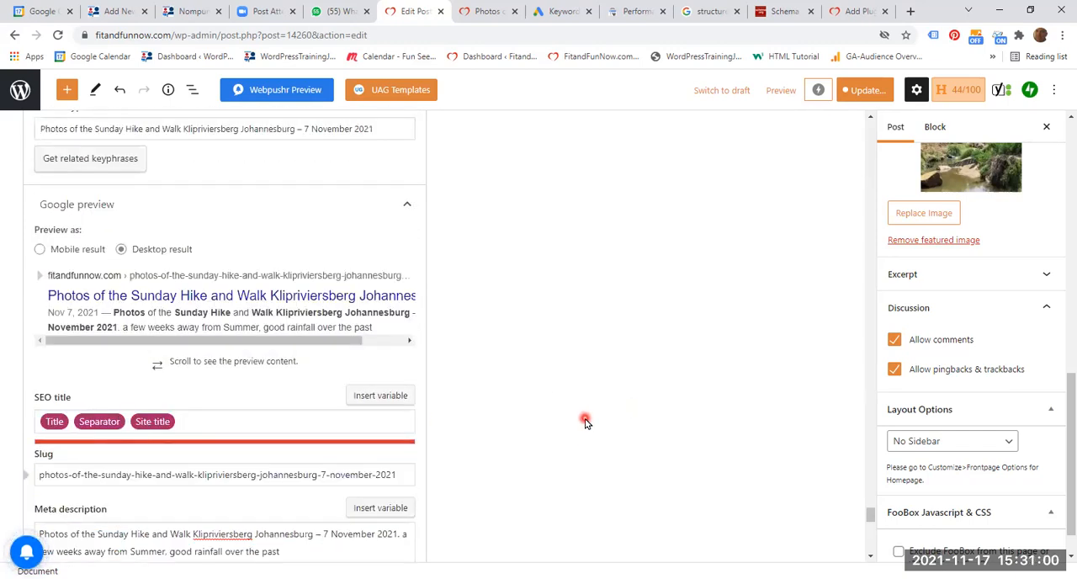
scroll(584, 421, "up", 3)
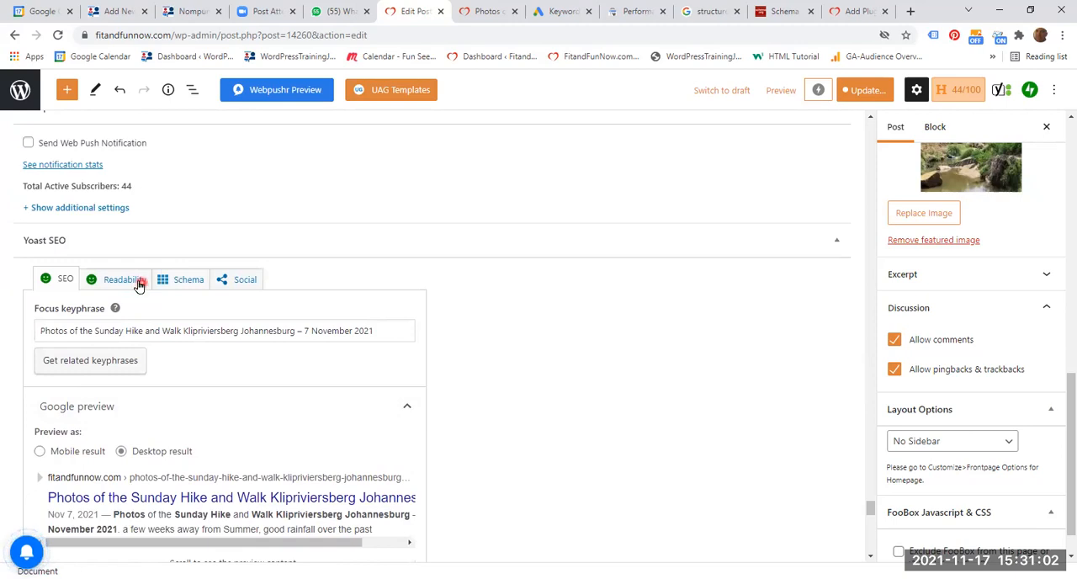
left_click(123, 284)
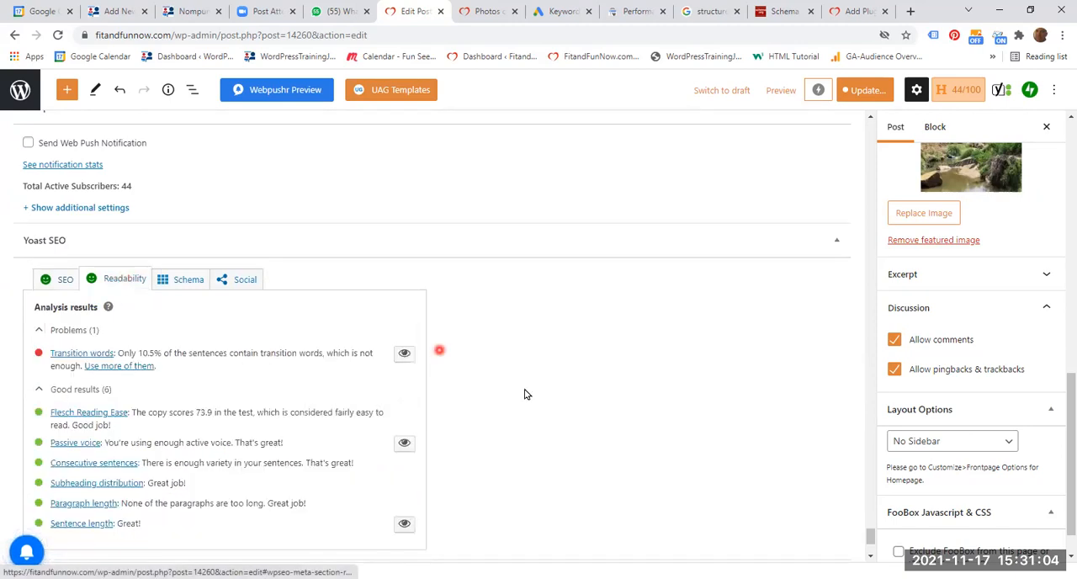
scroll(538, 400, "down", 1)
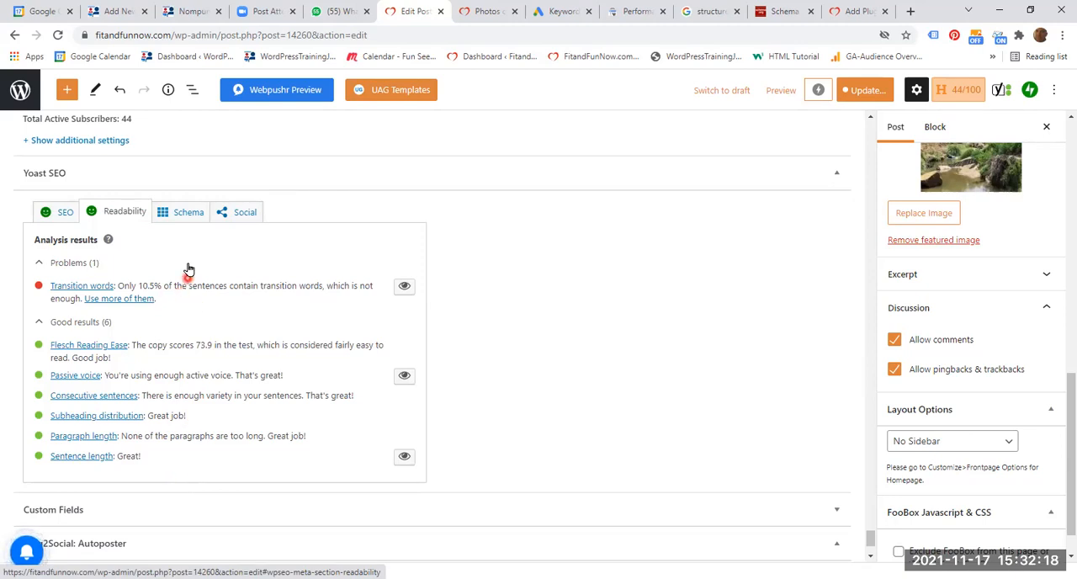
- Open the Yoast Social settings and look over the Facebook preview and Facebook image fields
left_click(241, 213)
left_click(243, 214)
left_click(243, 215)
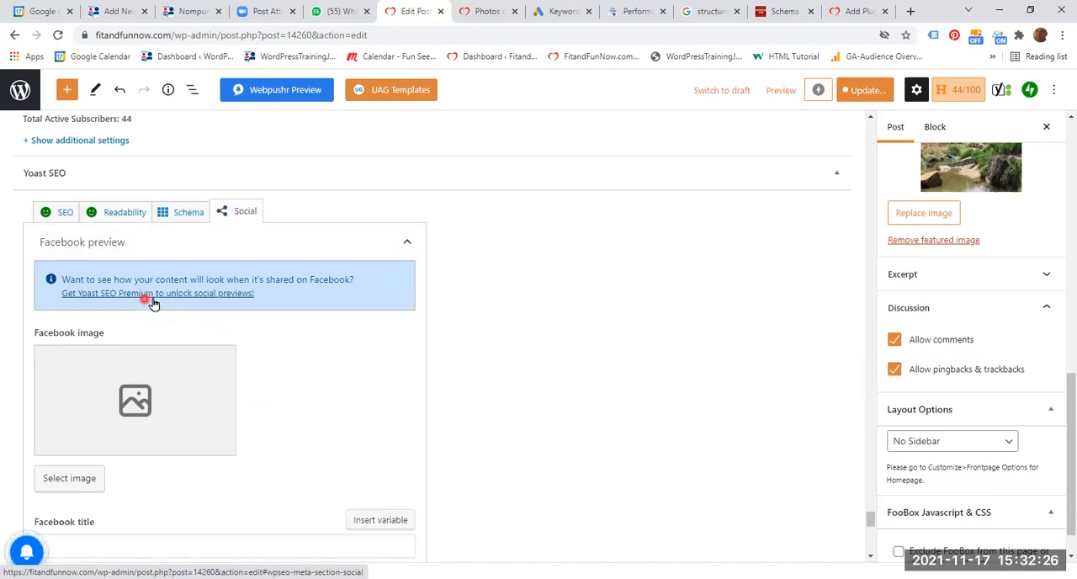
scroll(168, 357, "down", 2)
scroll(193, 377, "up", 6)
scroll(193, 420, "down", 3)
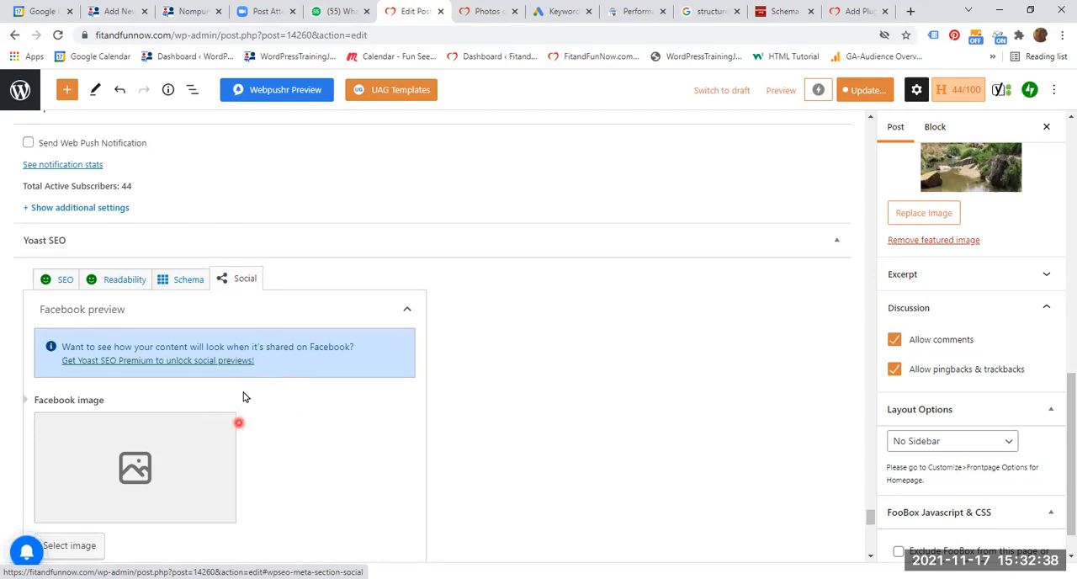
- Open the Yoast Schema settings and review the available Page type and Article type options without changing them
left_click(182, 281)
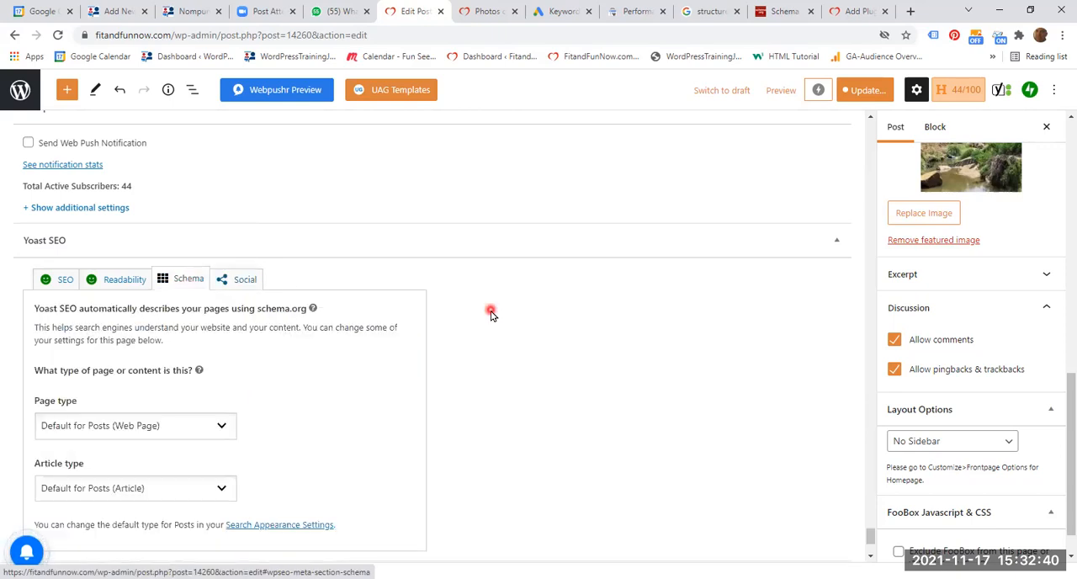
scroll(540, 324, "down", 1)
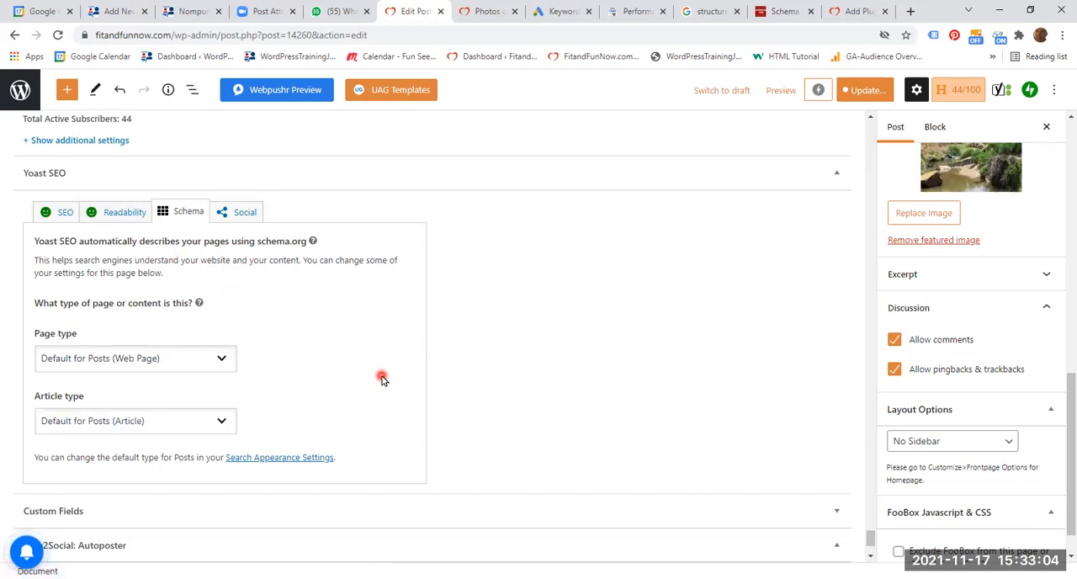
scroll(381, 381, "down", 1)
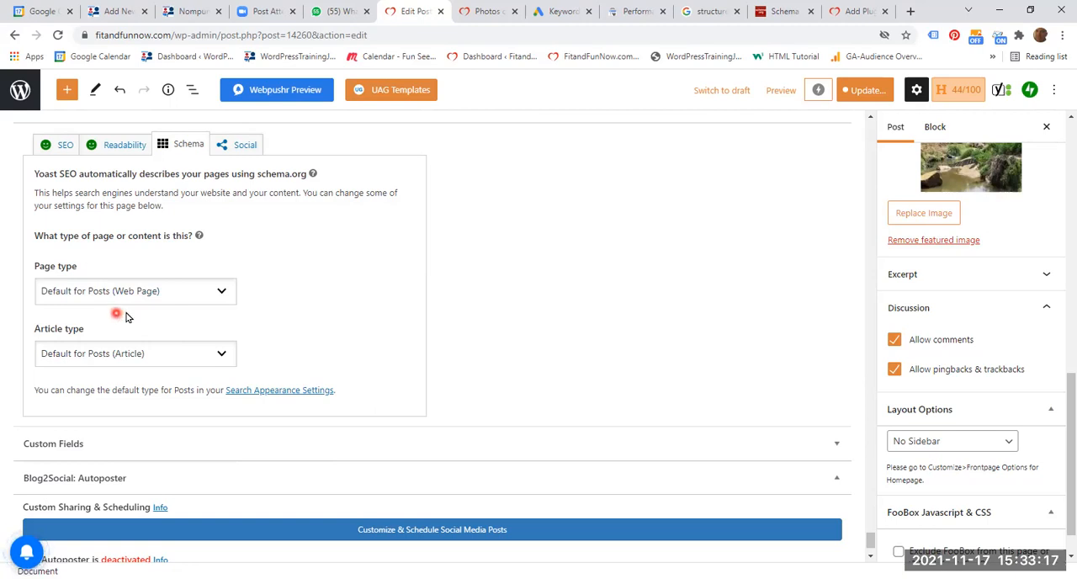
left_click(218, 292)
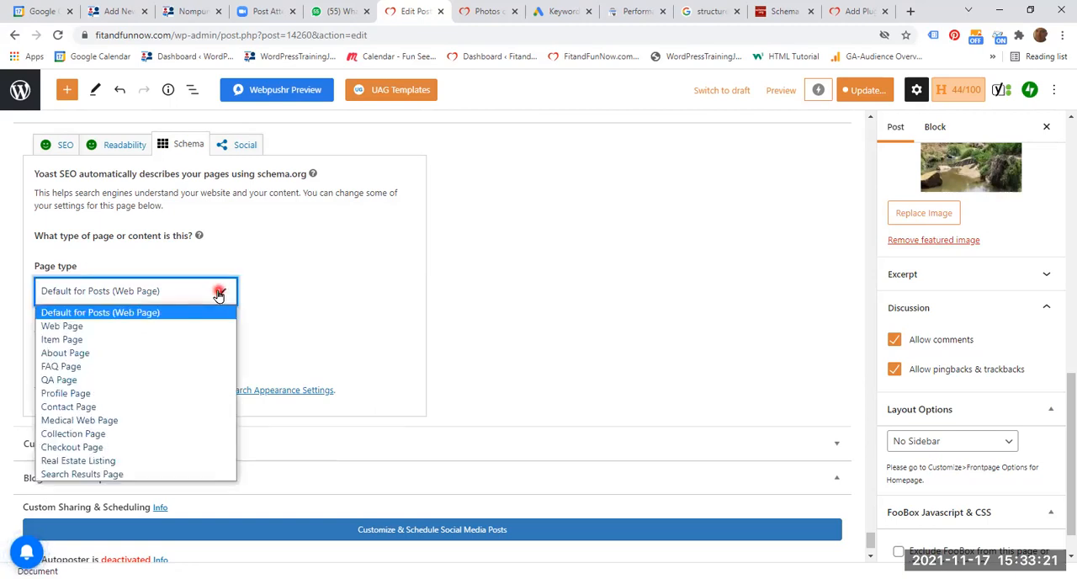
left_click(219, 292)
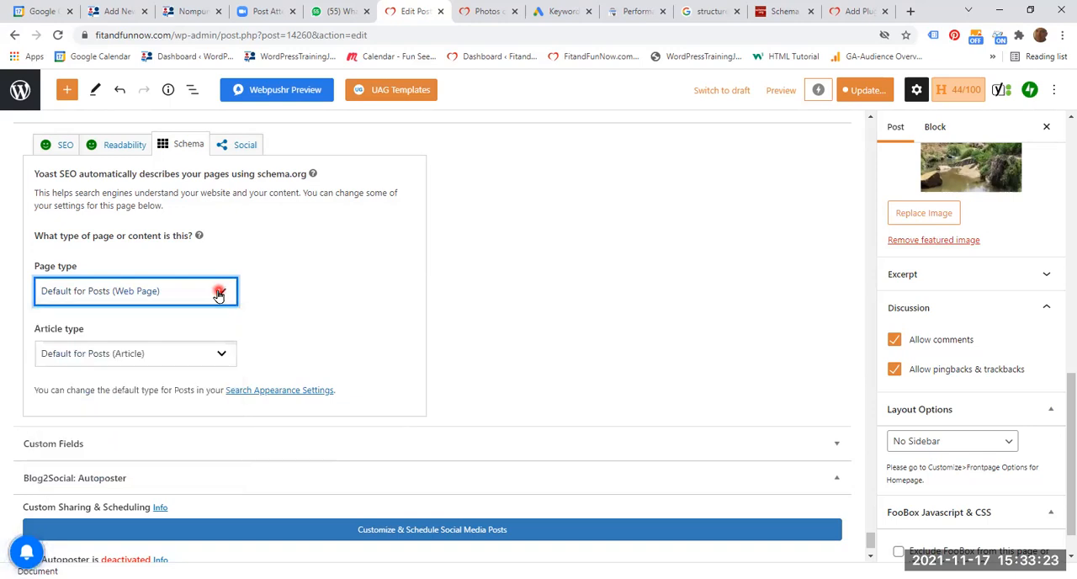
left_click(219, 291)
left_click(218, 292)
left_click(195, 354)
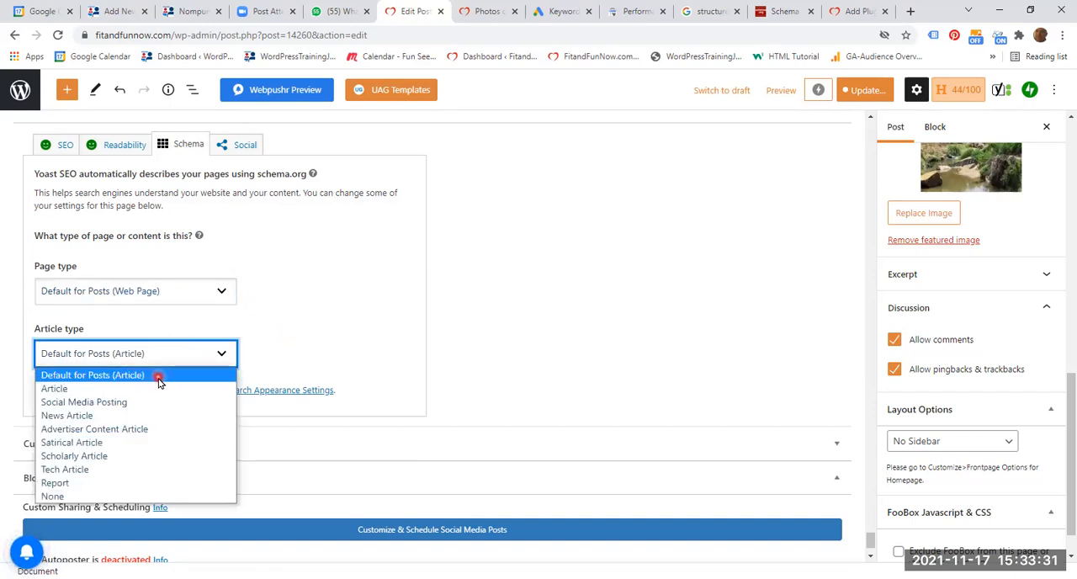
left_click(360, 334)
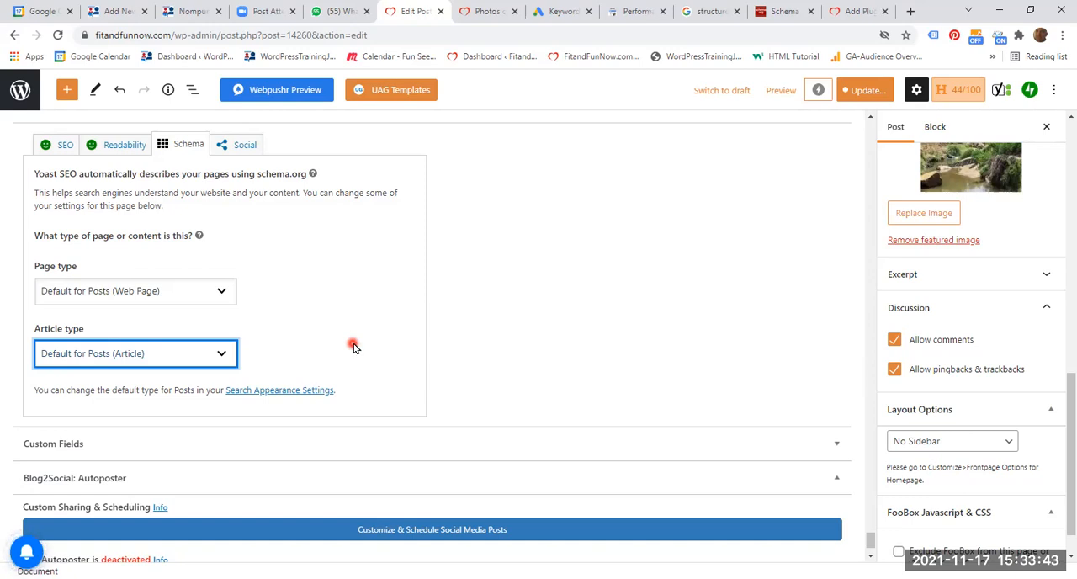
- Check the Schema.org validator's URL test form, and copy the published hike post's URL from its browser page
left_click(785, 13)
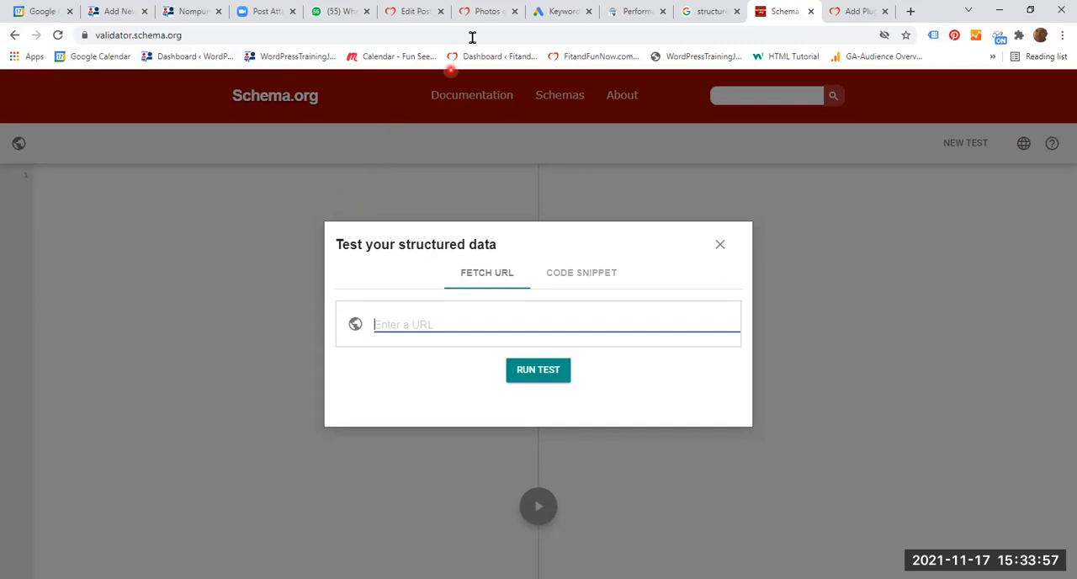
left_click(493, 14)
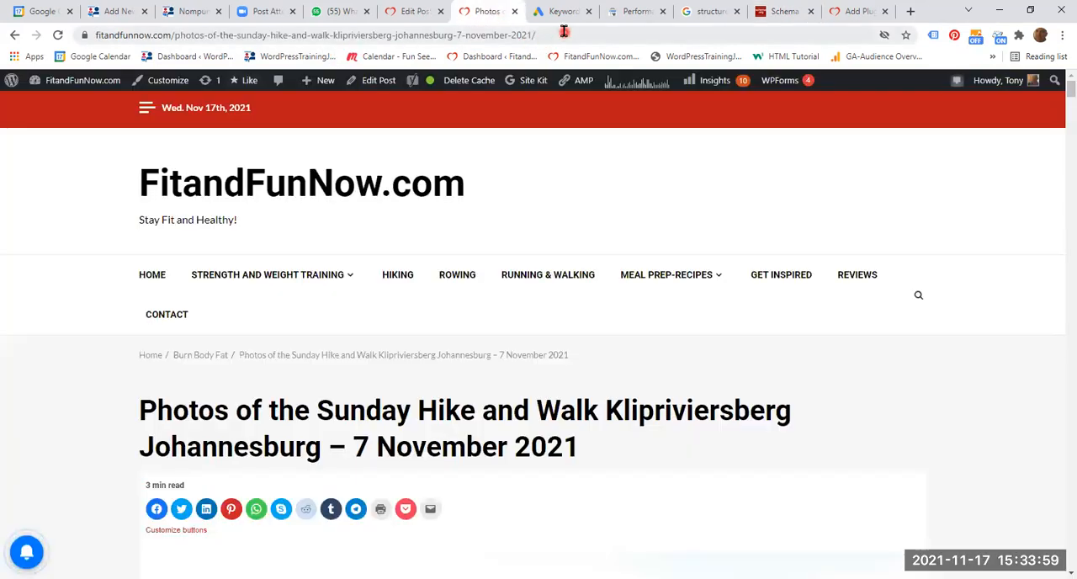
left_click(457, 35)
right_click(460, 36)
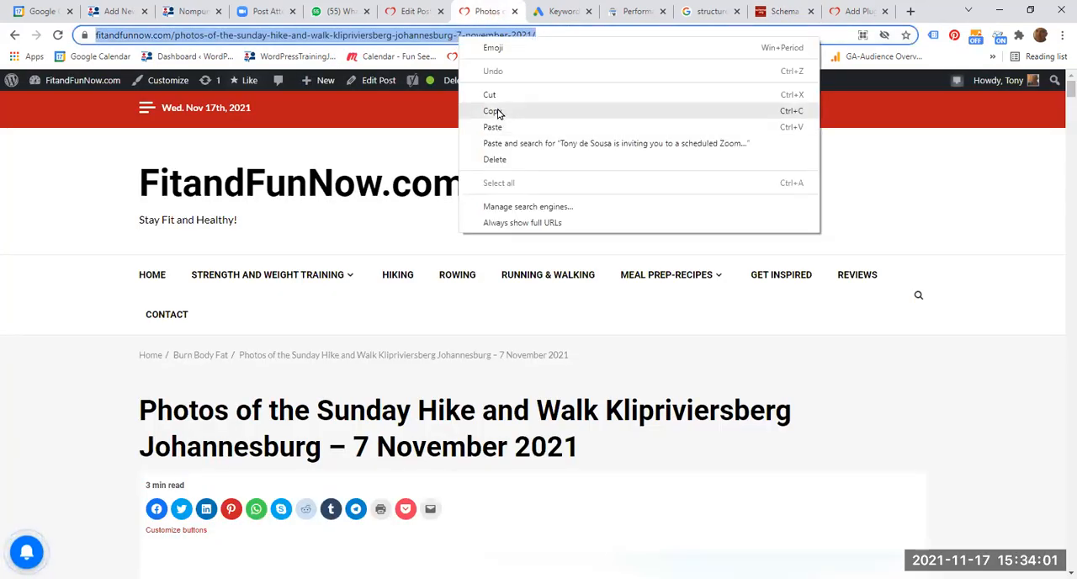
left_click(497, 112)
- Run a structured data test on the copied post URL in the Schema.org validator, and dismiss the message dialog
left_click(783, 11)
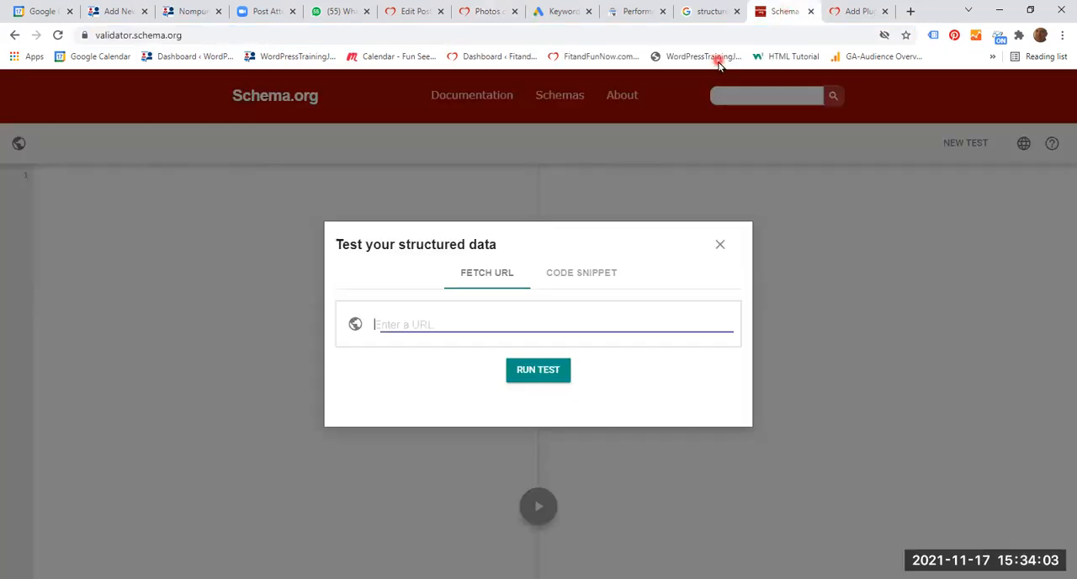
right_click(404, 324)
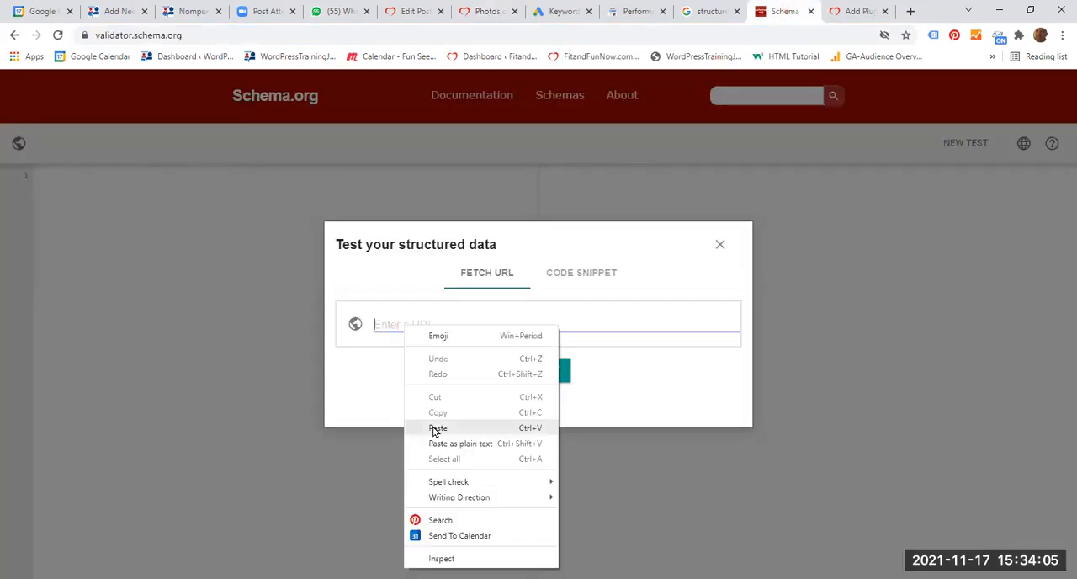
left_click(440, 429)
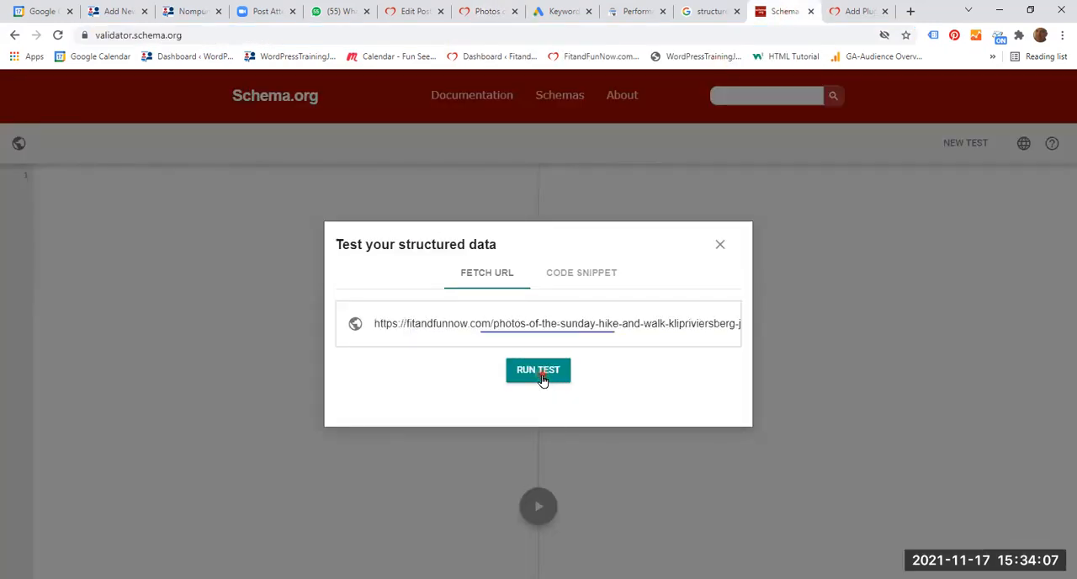
left_click(541, 376)
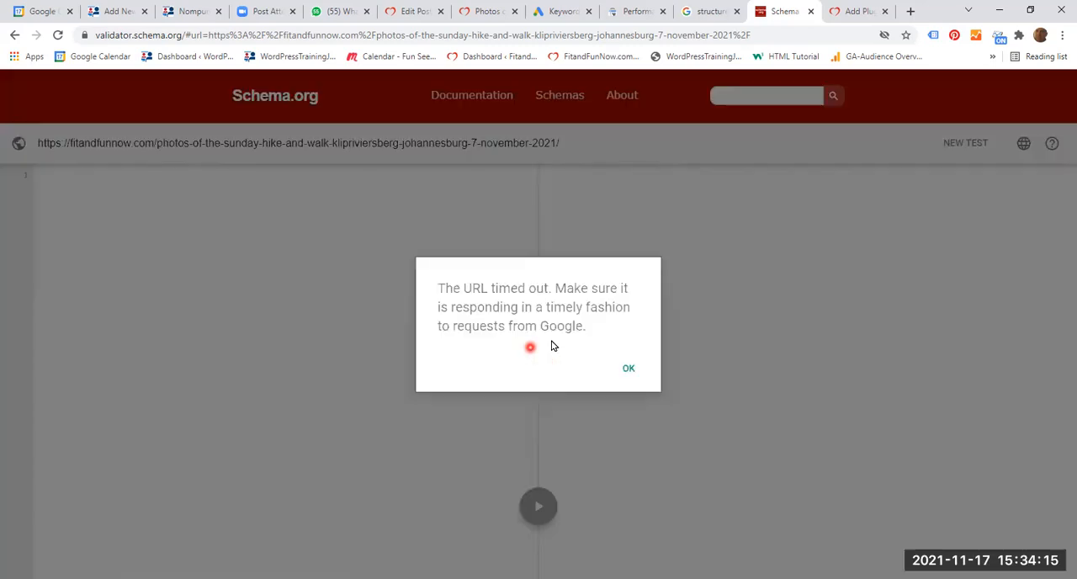
left_click(628, 367)
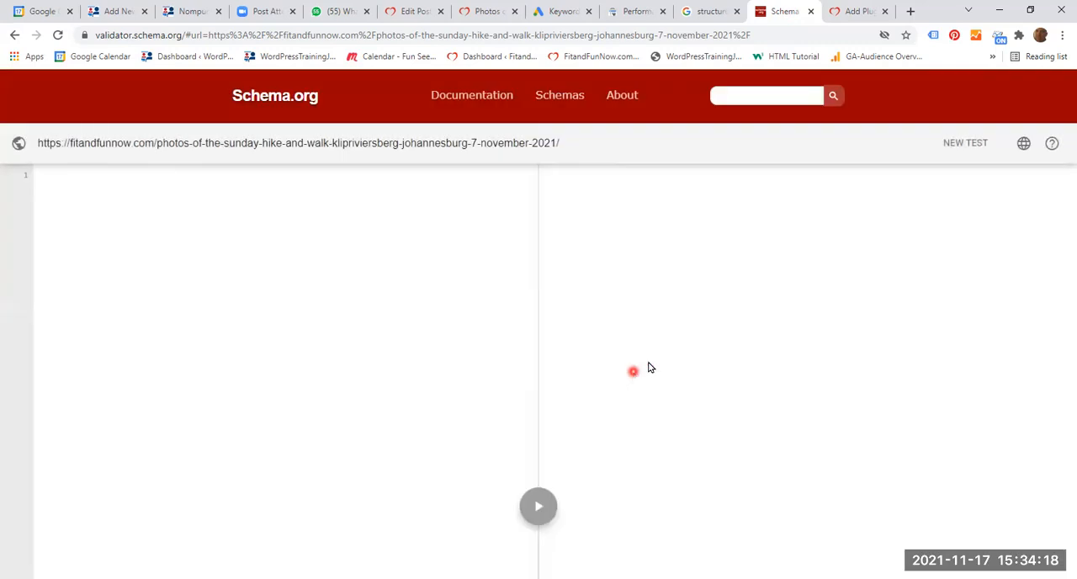
- Rerun the Schema.org structured data test on the post URL, and check the Google results for "structured data vs unstructured data"
left_click(965, 141)
left_click(536, 370)
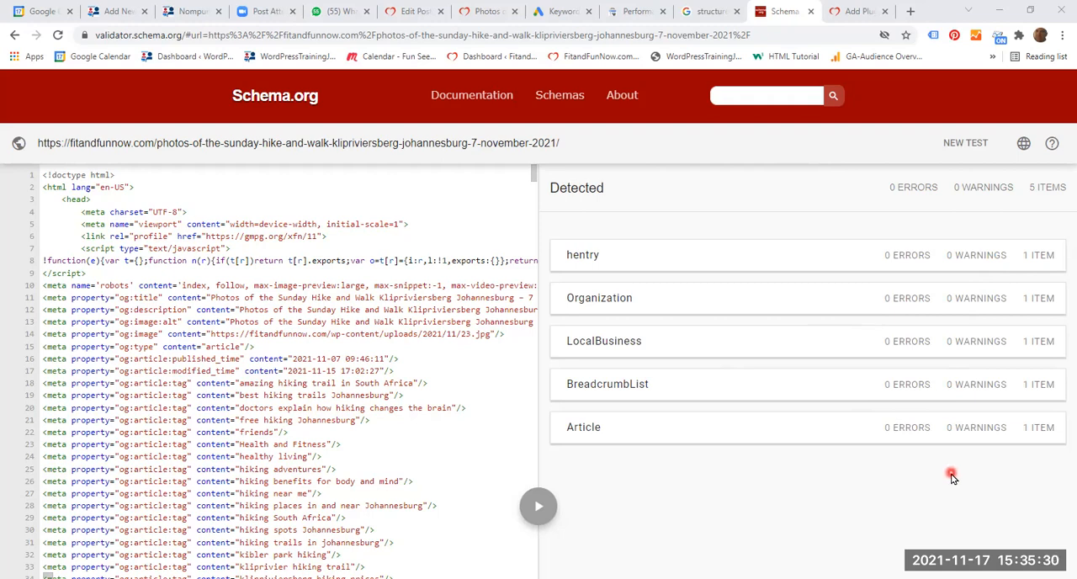
left_click(711, 12)
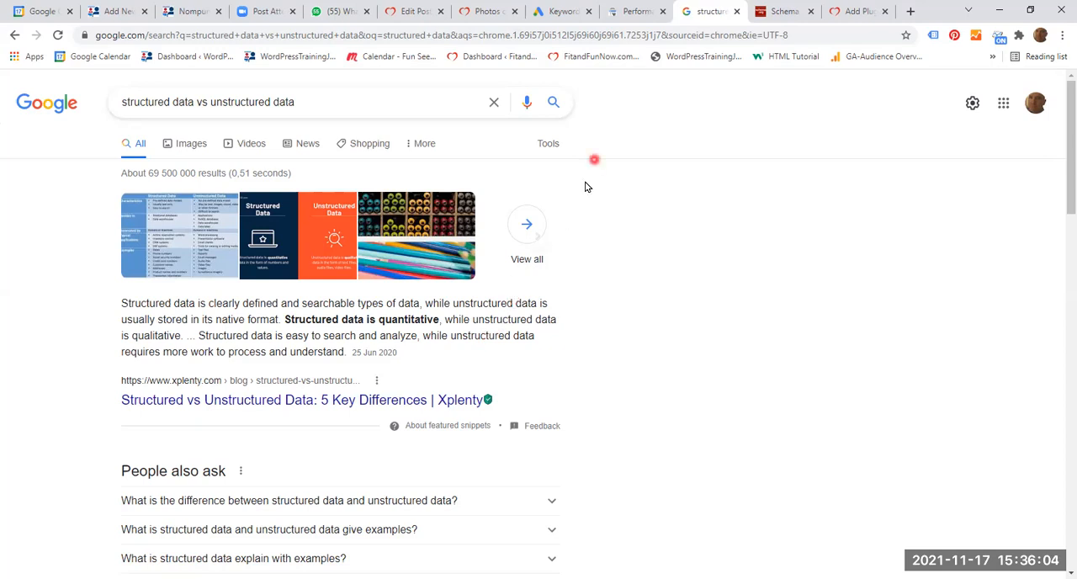
- Switch back to the hike post's WordPress editor and look over its post settings, including the Yoast SEO and Permalink sections
left_click(414, 12)
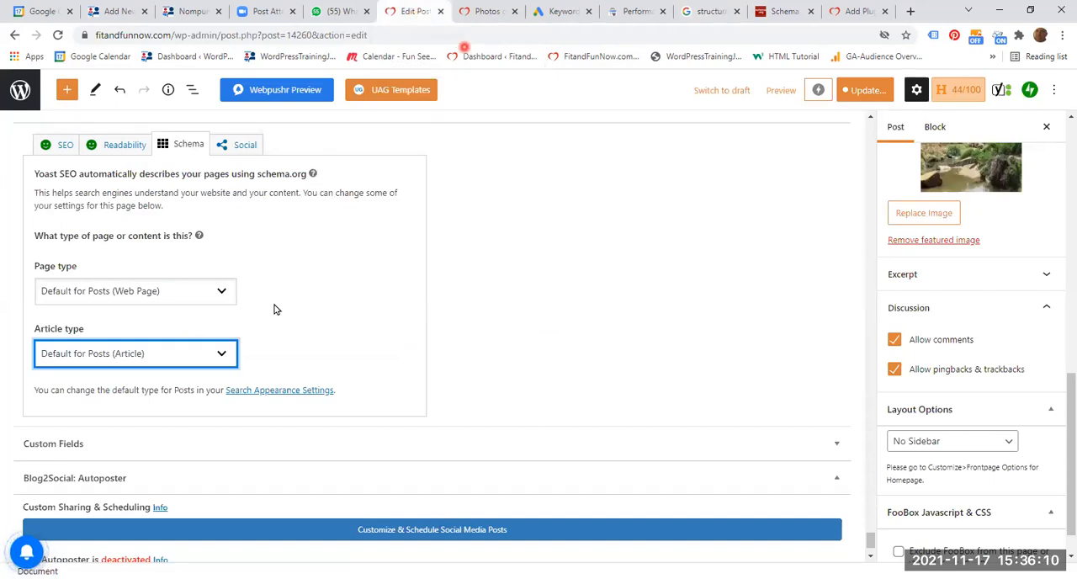
left_click(814, 359)
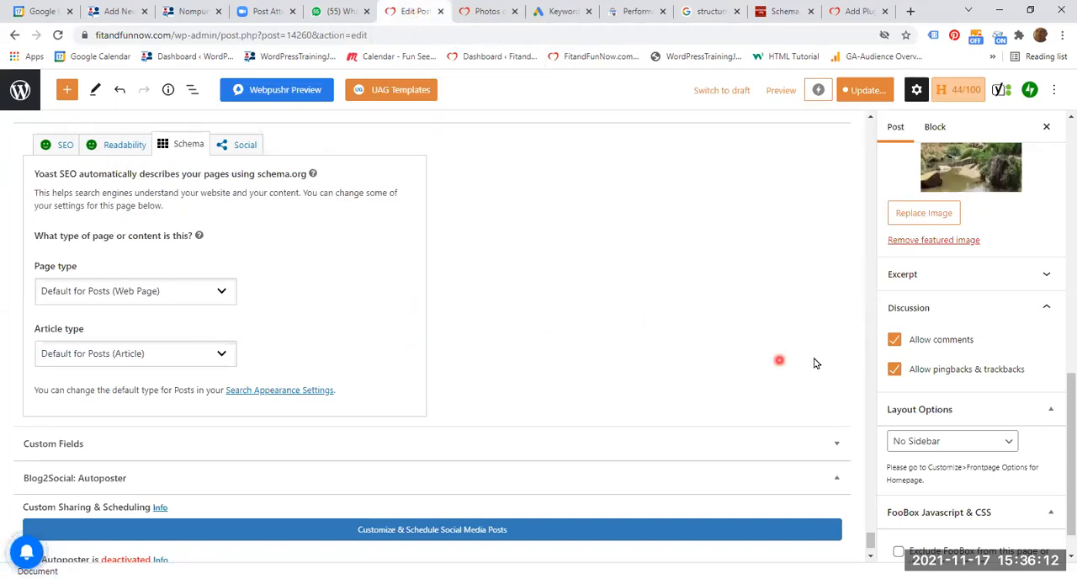
scroll(998, 380, "up", 1)
scroll(998, 383, "up", 3)
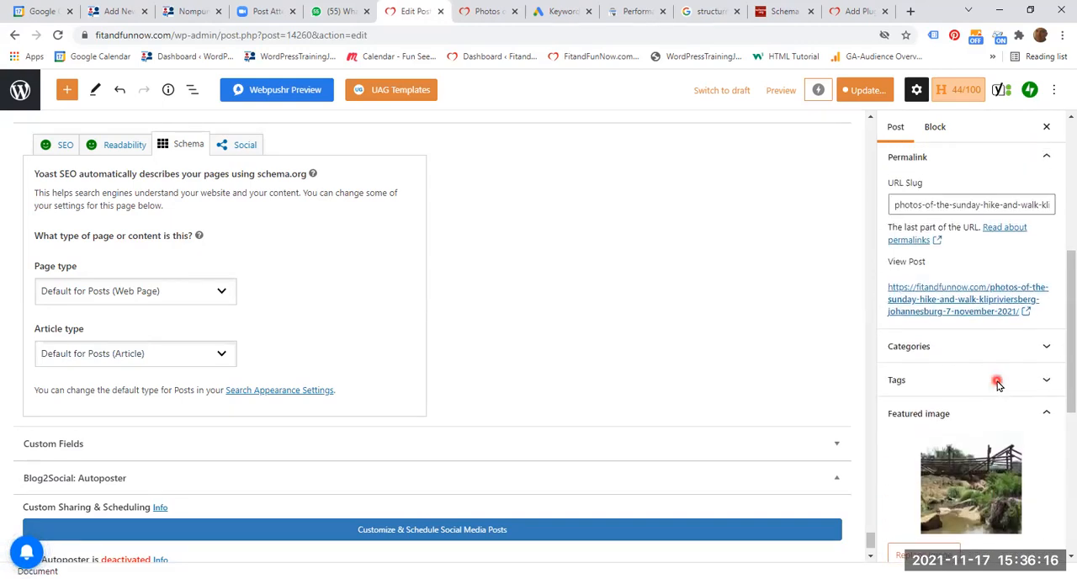
scroll(998, 383, "up", 4)
scroll(1001, 387, "down", 1)
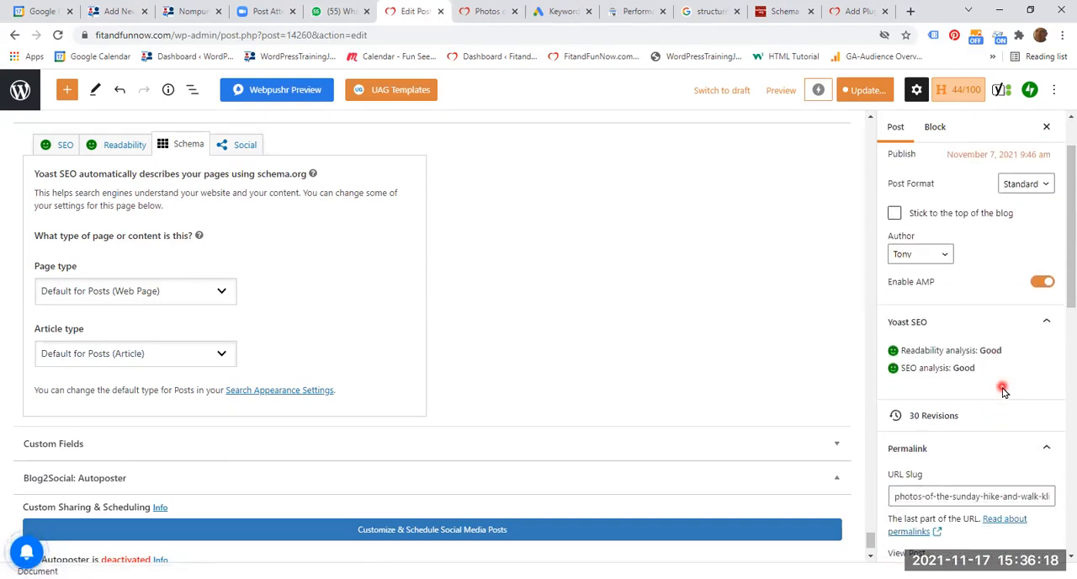
scroll(1002, 390, "down", 1)
scroll(1002, 390, "down", 2)
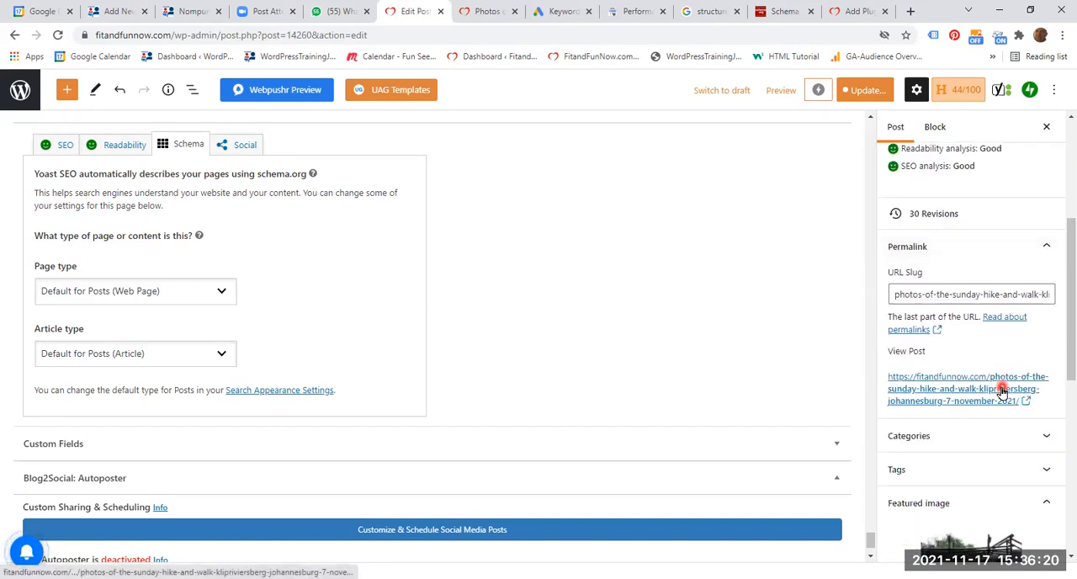
- Expand the post's Categories section and review the assigned categories and the primary category
left_click(1045, 436)
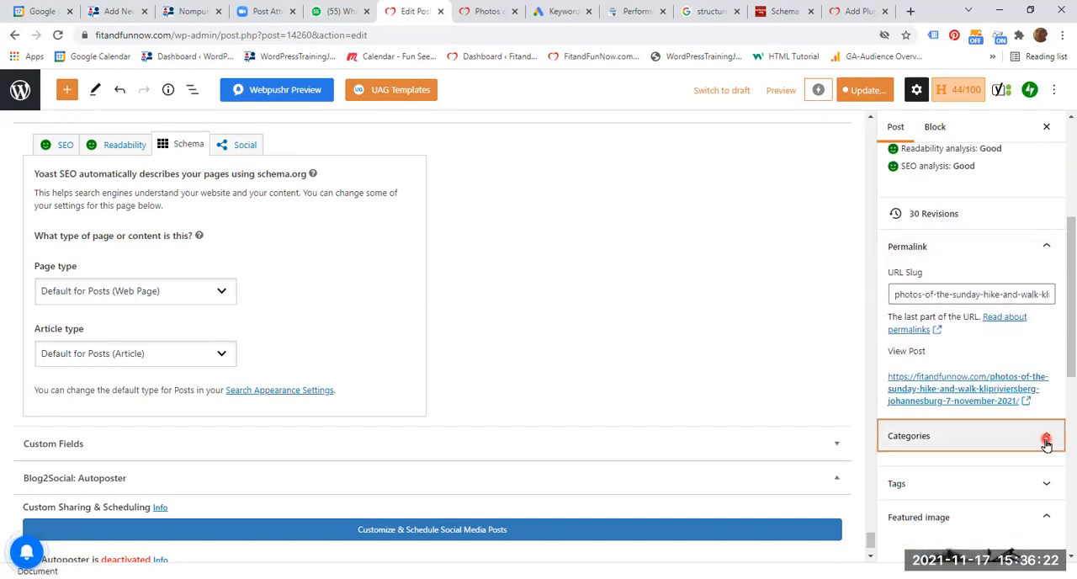
scroll(1045, 445, "down", 2)
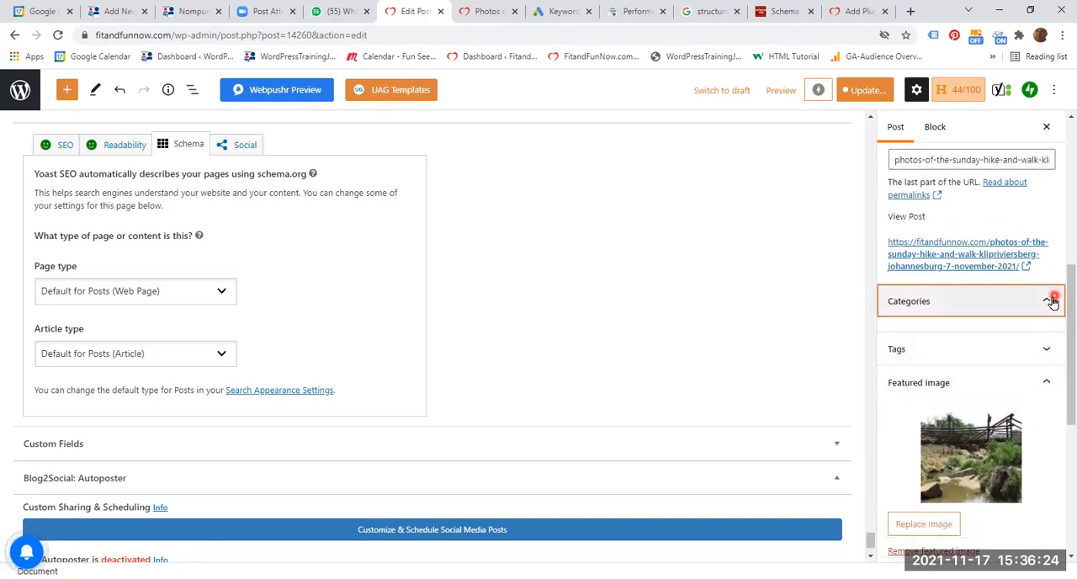
left_click(786, 346)
scroll(786, 347, "down", 1)
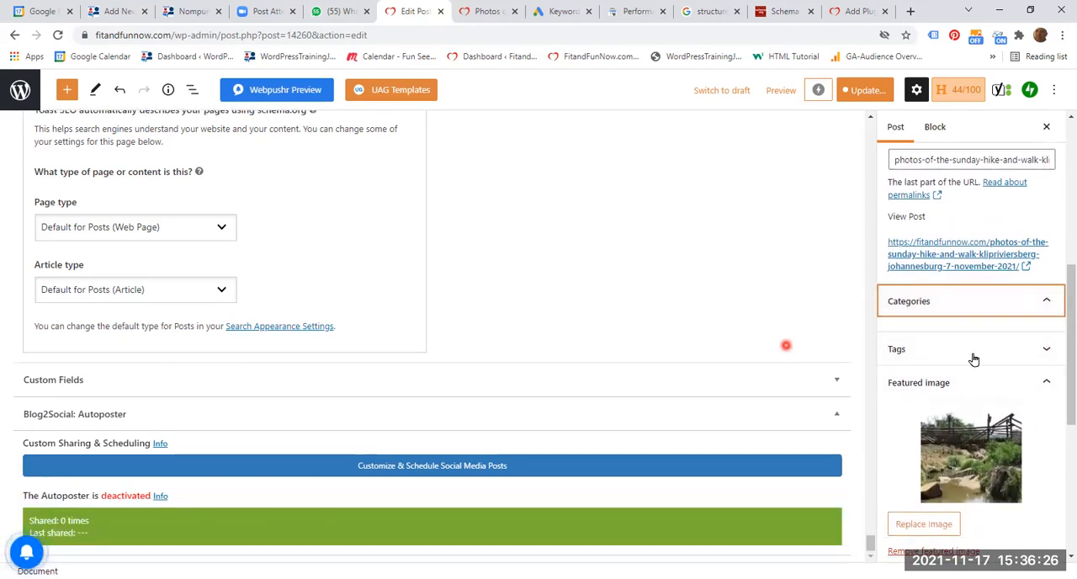
scroll(974, 360, "up", 1)
scroll(976, 365, "down", 2)
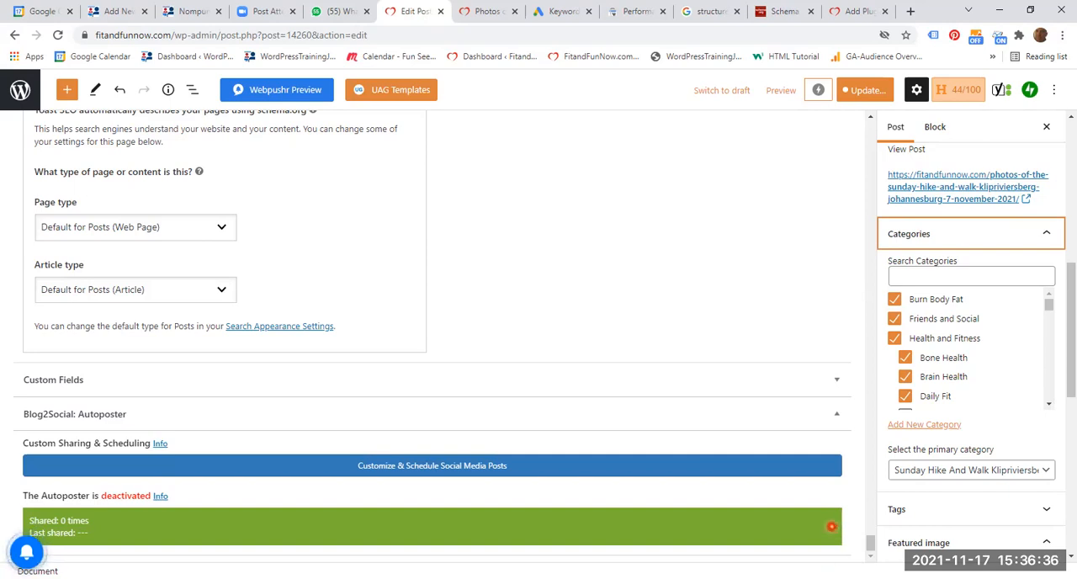
left_click(860, 328)
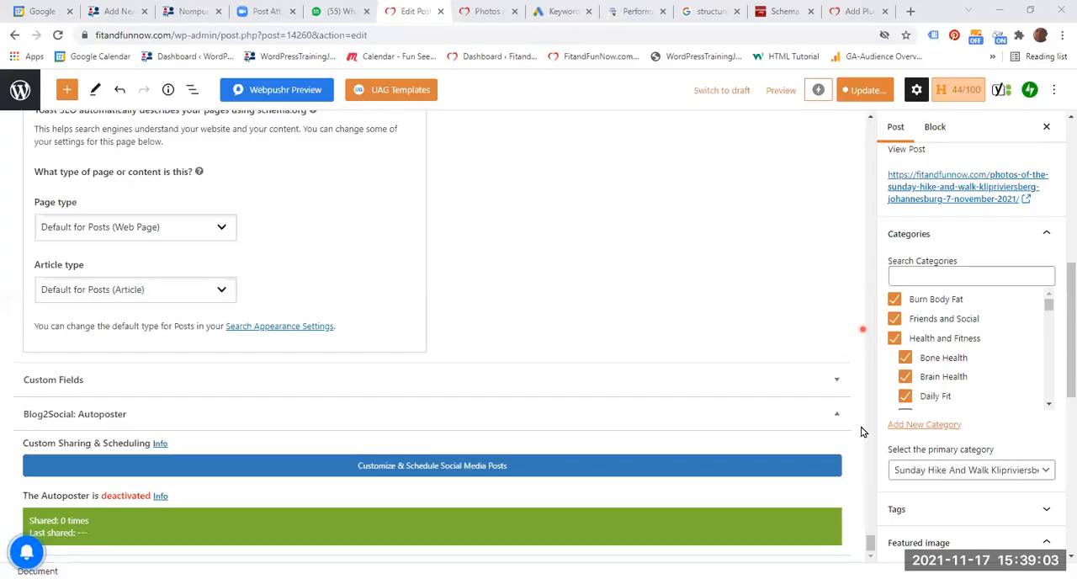
left_click(989, 444)
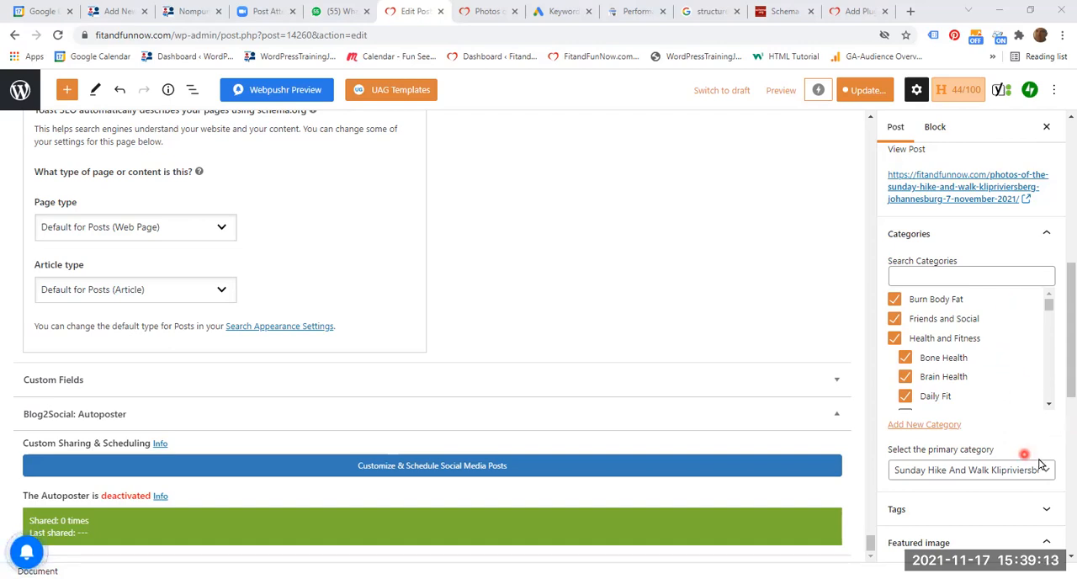
- Expand the post's Tags section and read through the list of assigned tags
scroll(1009, 475, "down", 2)
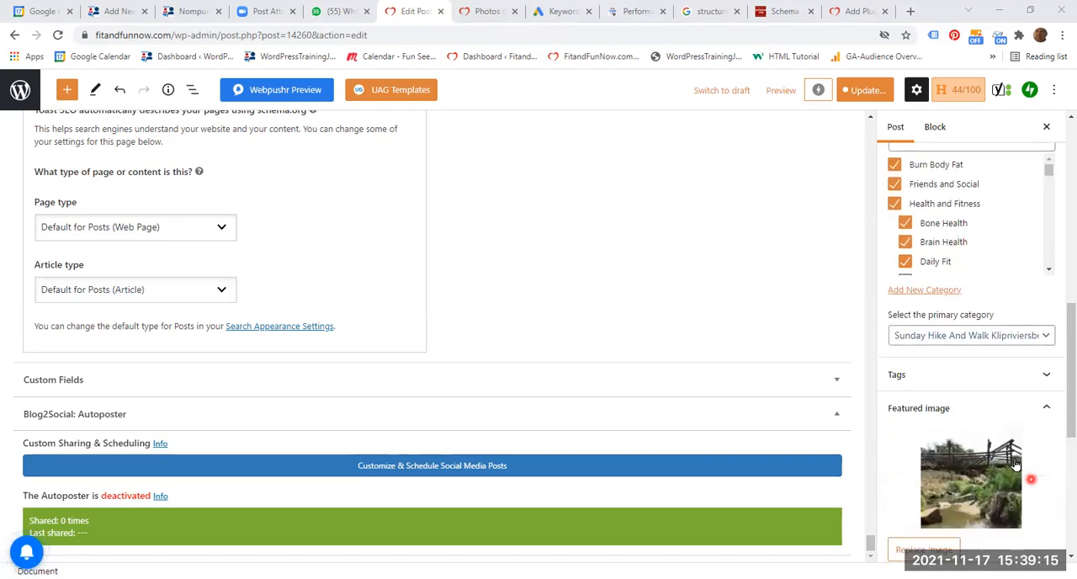
left_click(1025, 376)
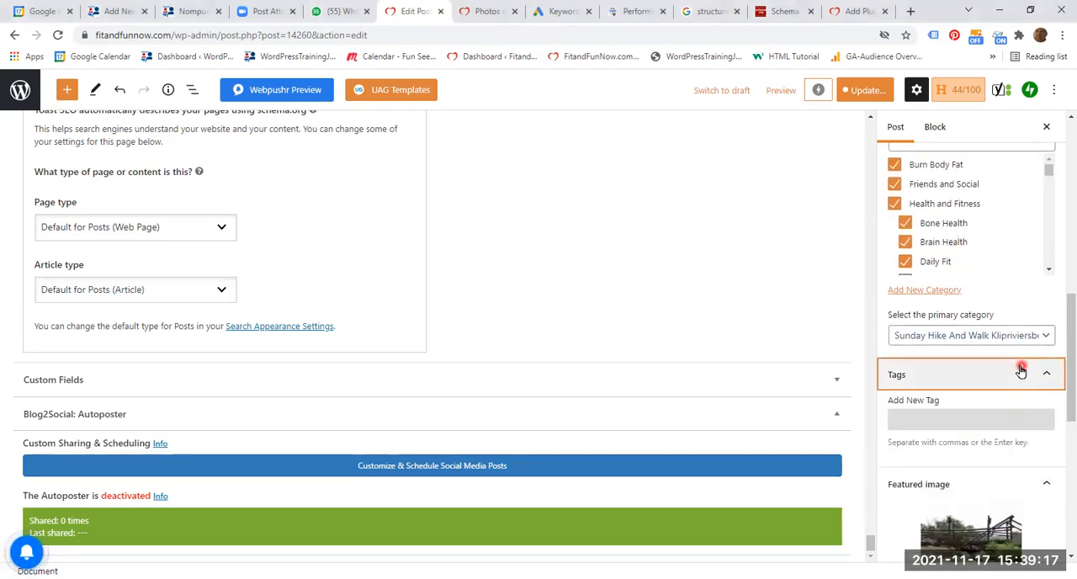
scroll(976, 400, "down", 2)
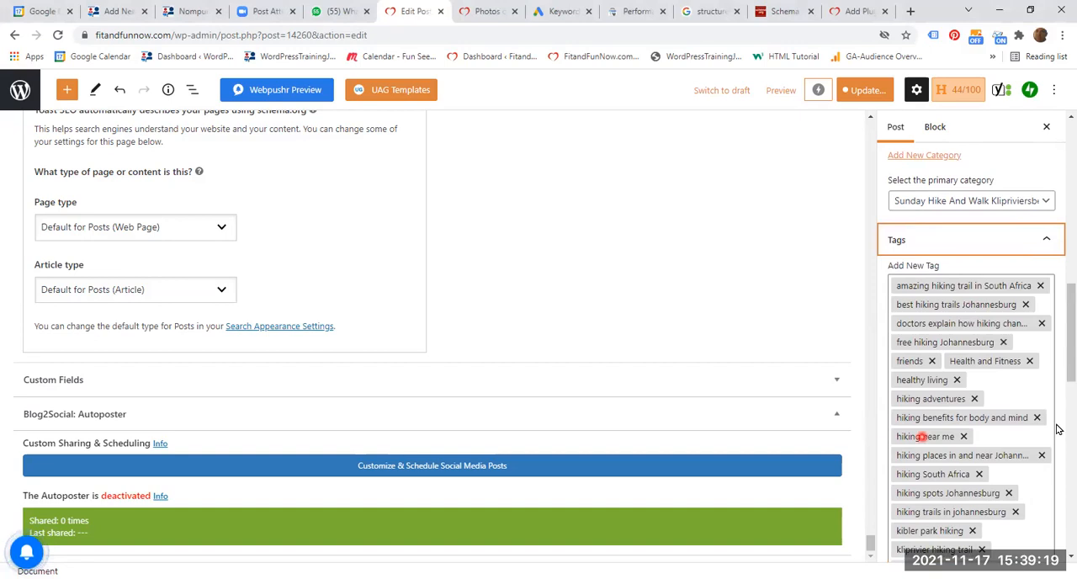
left_click_drag(1071, 344, 1071, 372)
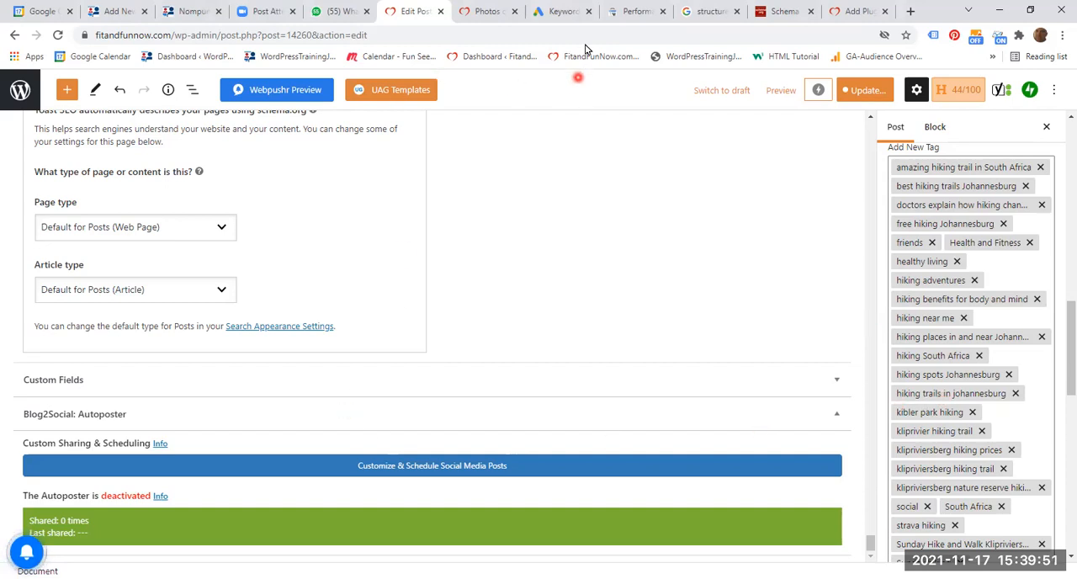
- Switch to Google Ads, open Keyword Planner from its planning tools, and start the Discover new keywords form
left_click(560, 11)
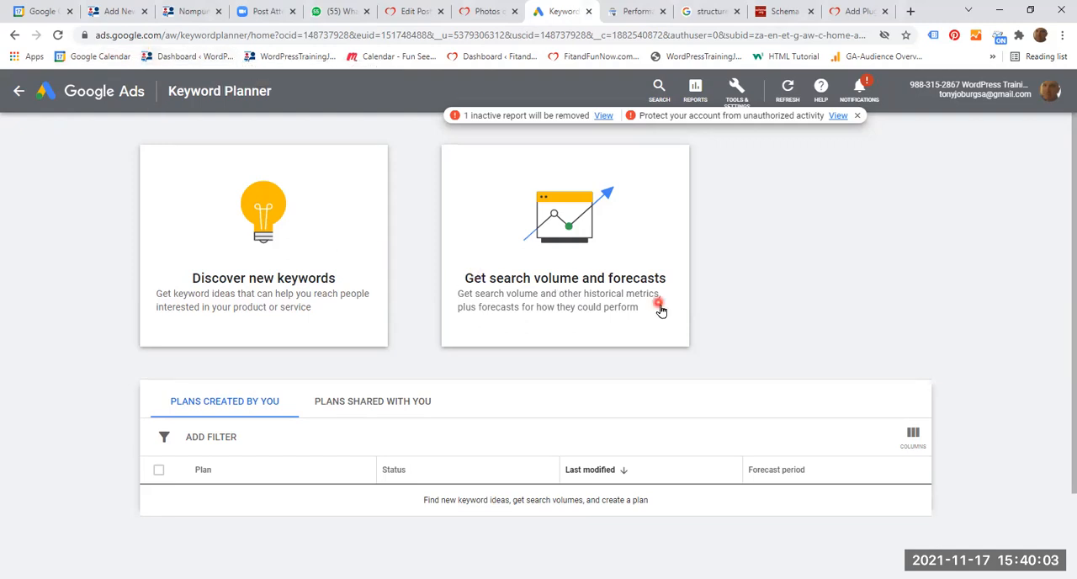
left_click(735, 93)
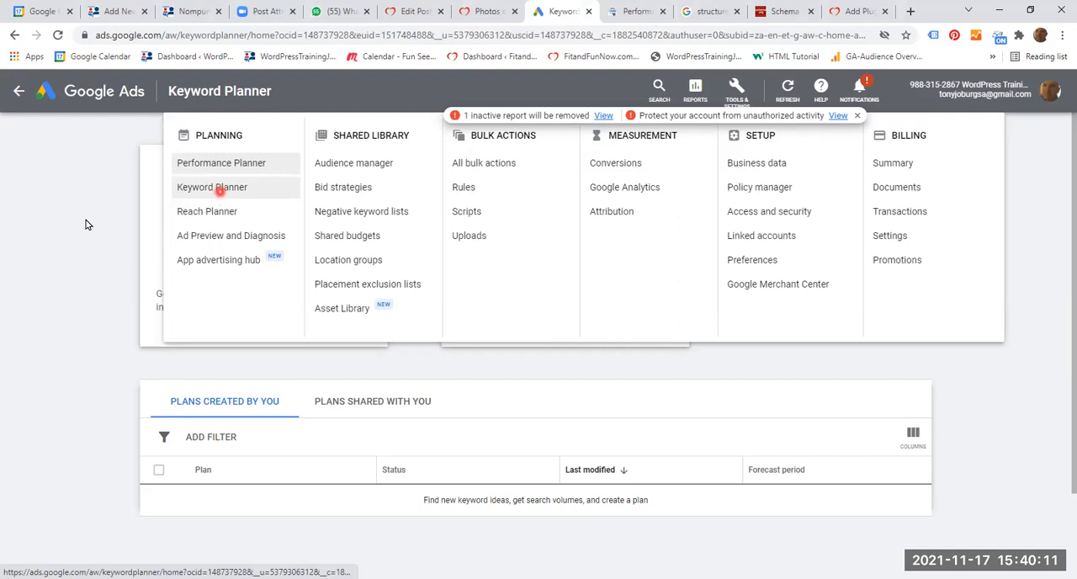
left_click(219, 195)
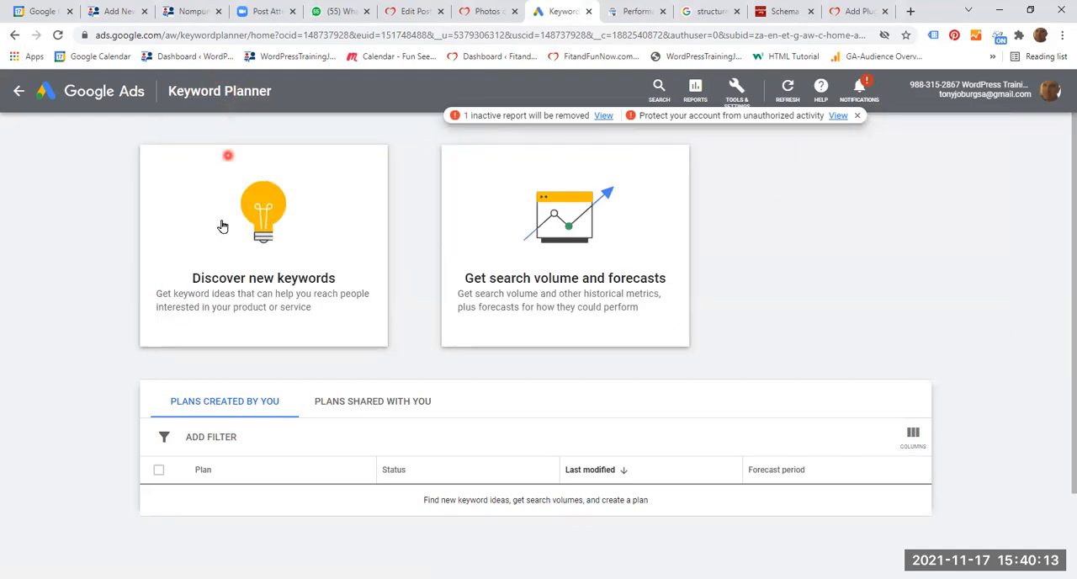
left_click(270, 283)
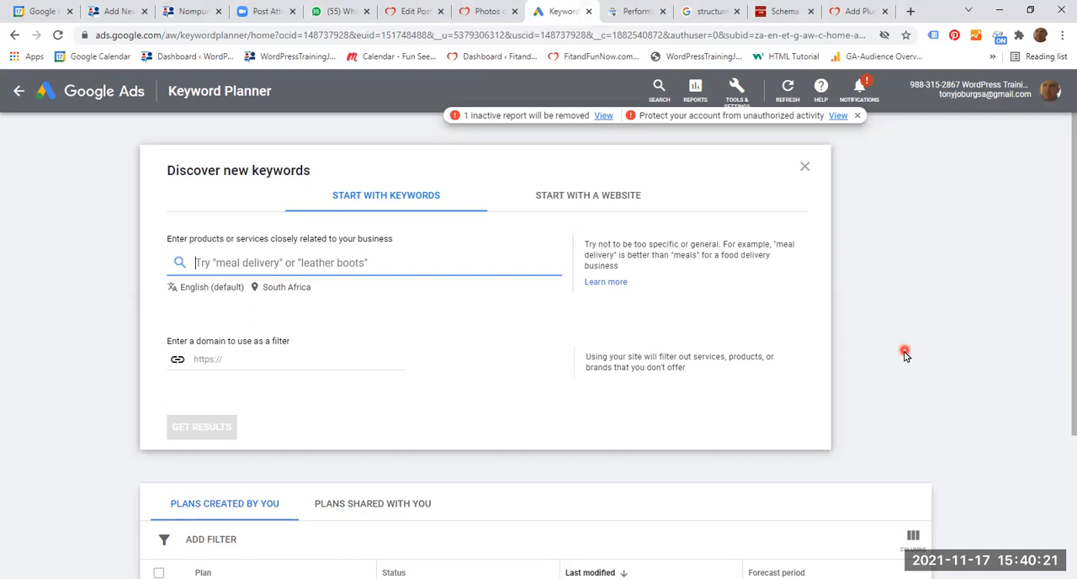
- Enter "hiking", "walking" and "Klipriviersberg Nature Reserve" as separate starting keywords
type("hiking")
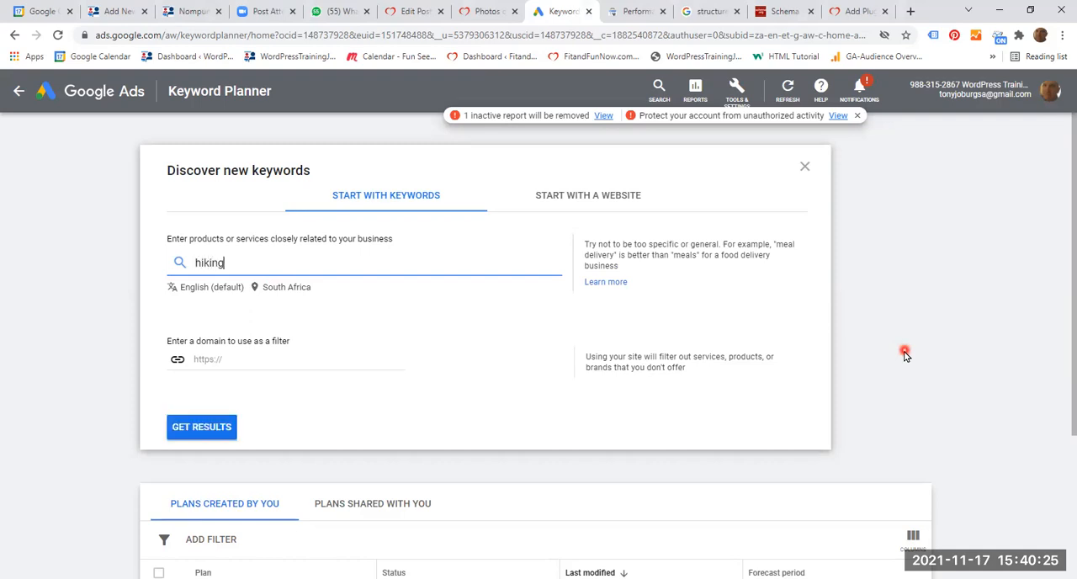
key("Return")
type("w")
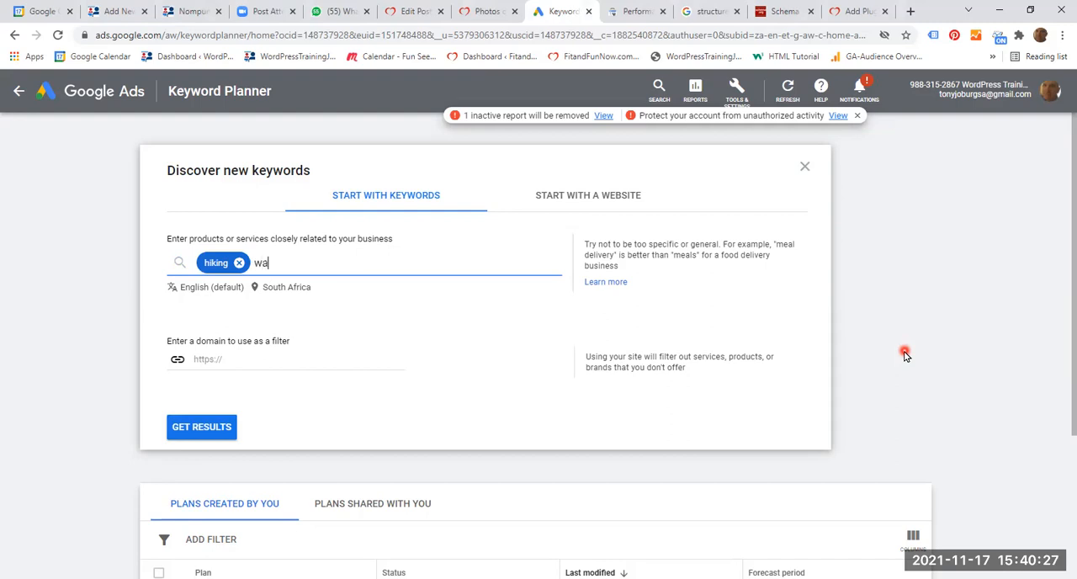
type("alking")
key("Return")
type("K")
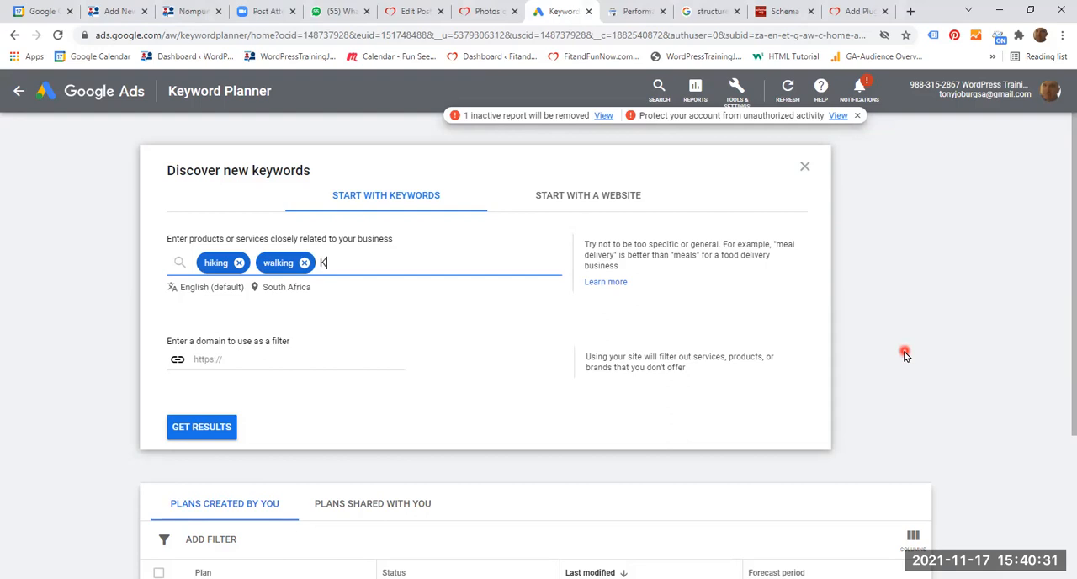
type("viersberg ")
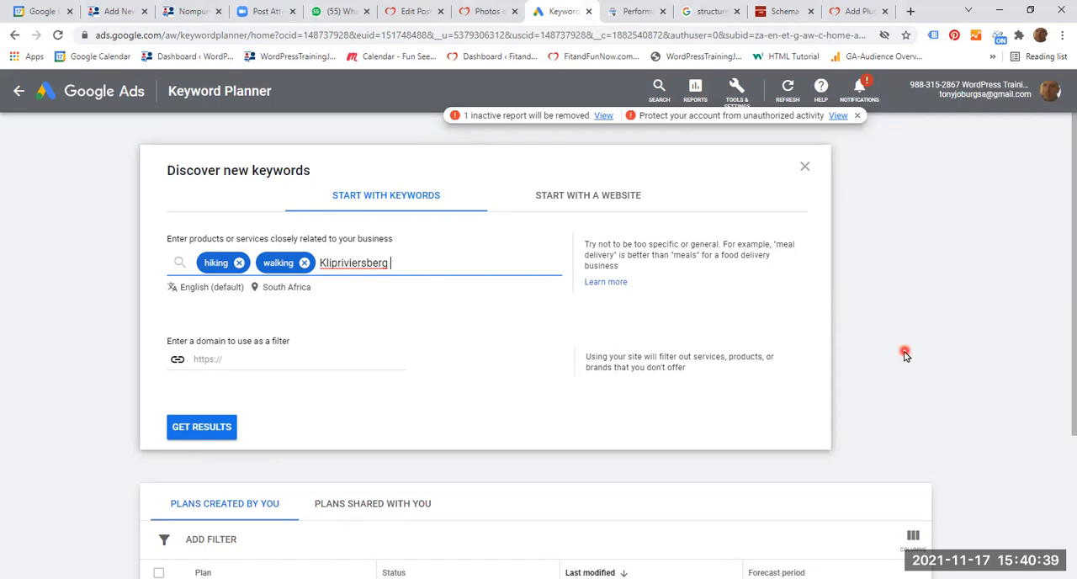
type("Nature Reserve")
key("Return")
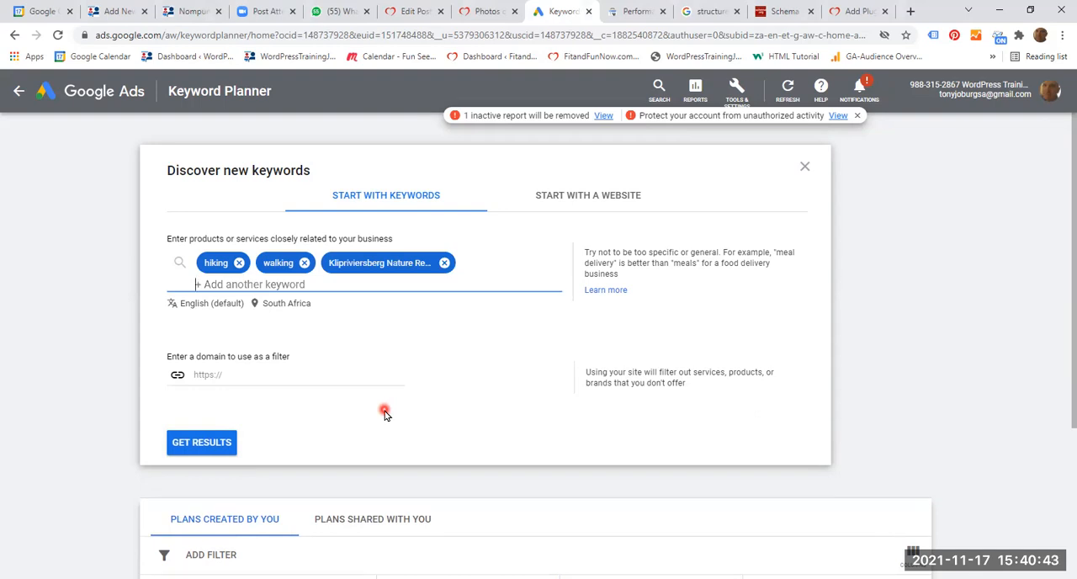
- Add "hiking trails in Johannesburg" and "free hiking Johannesburg" to the starting keywords
type("h")
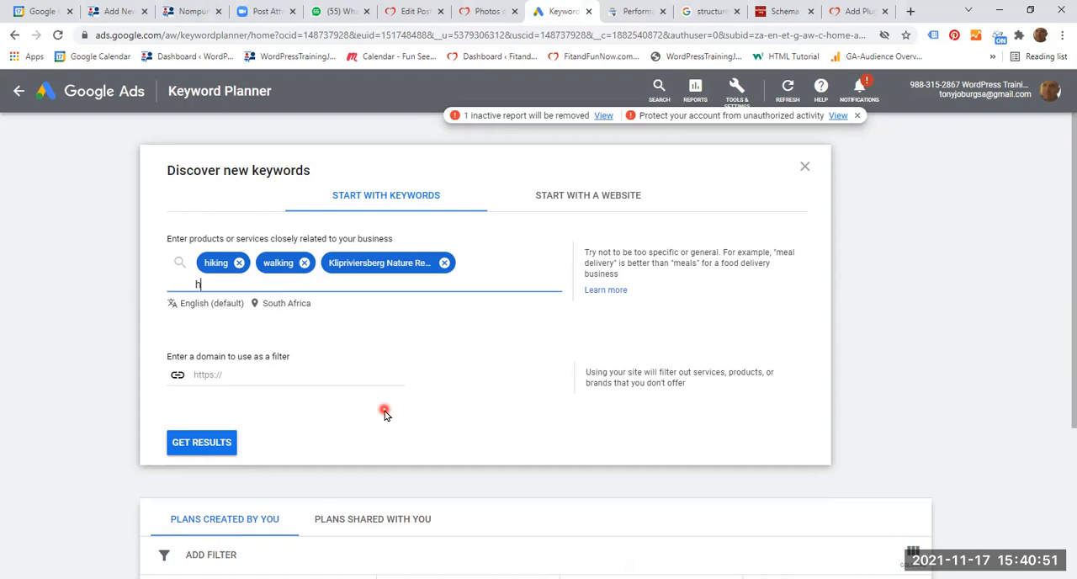
type("iking trails in Johannesburg")
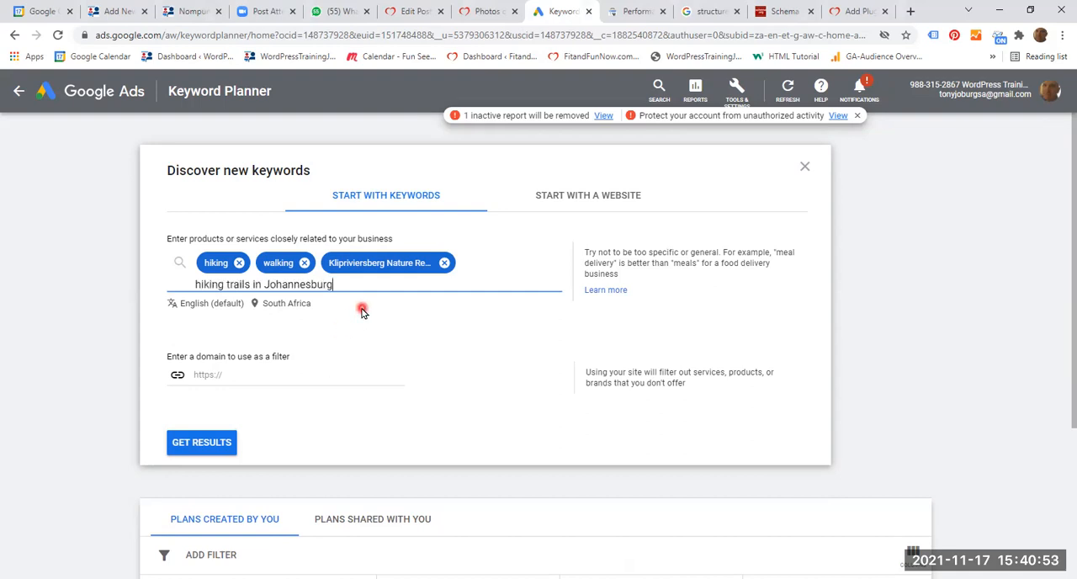
key("Return")
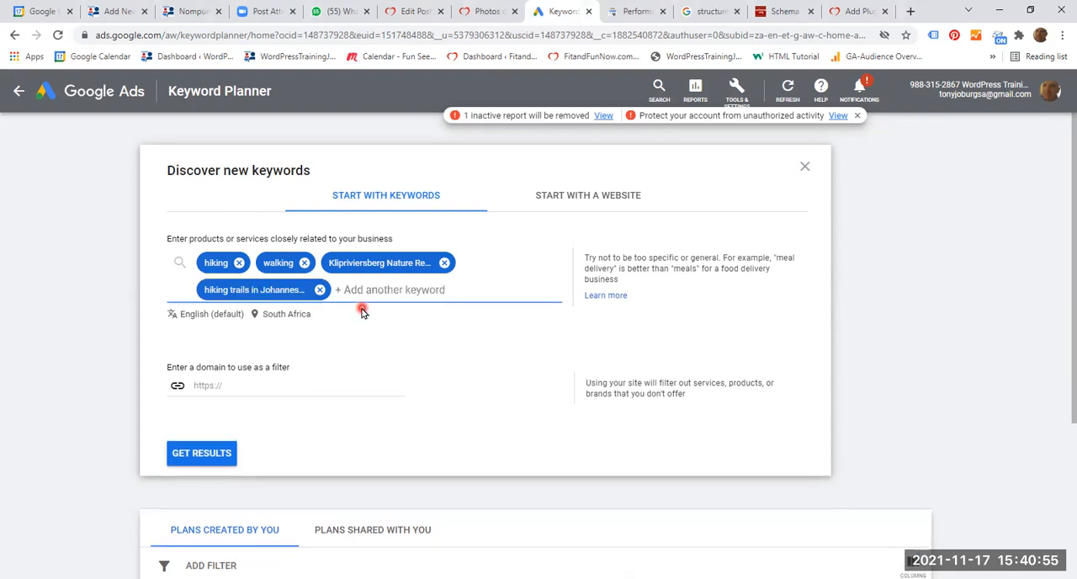
type("f")
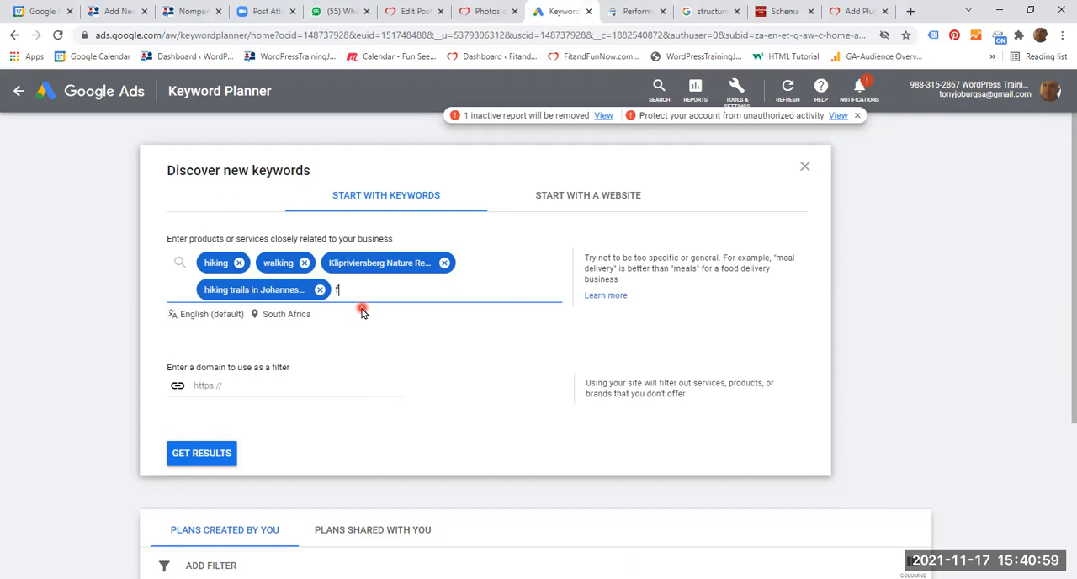
type("ree hiking Johannesburg")
key("Return")
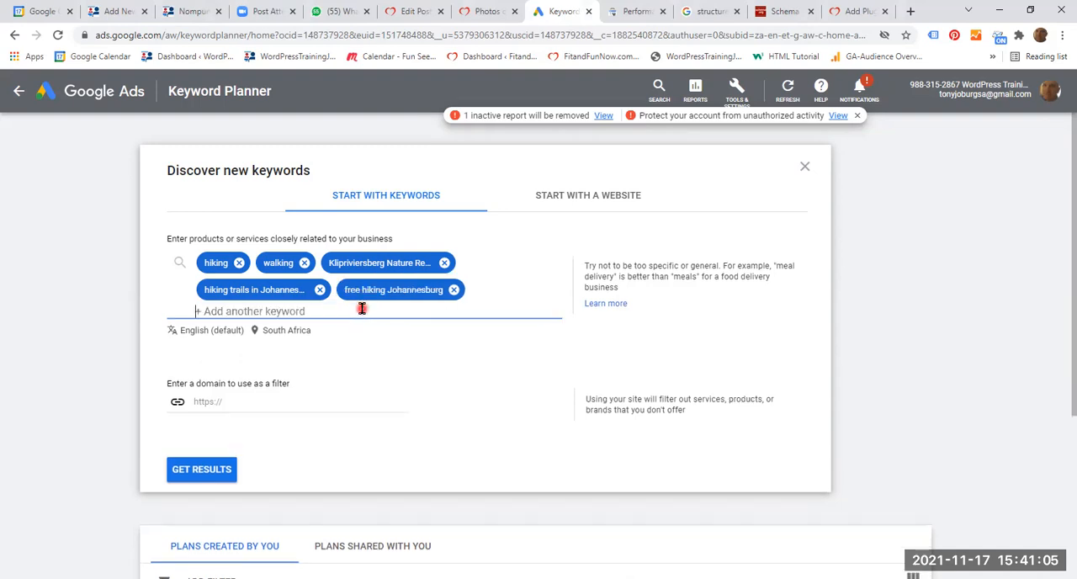
- Get the keyword results, and review average monthly searches, competition and bid ranges for the provided keywords and keyword ideas
left_click(202, 472)
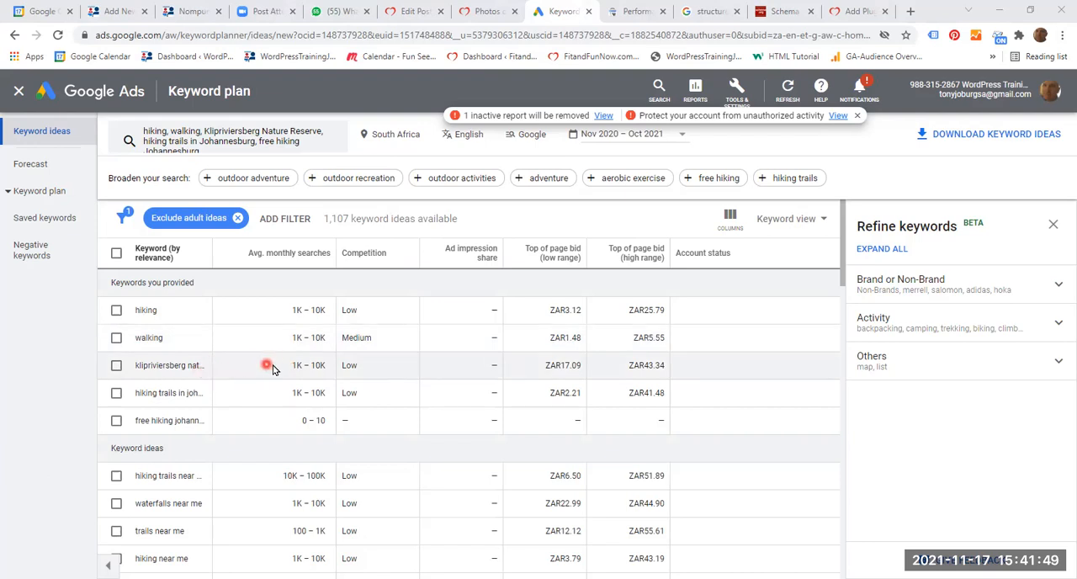
scroll(276, 415, "down", 1)
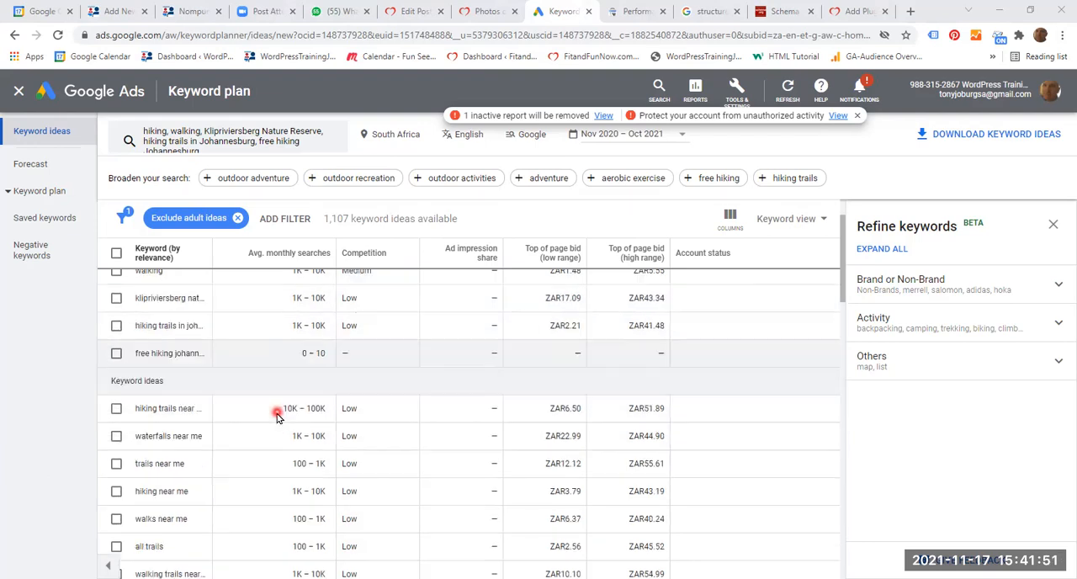
scroll(260, 428, "down", 2)
scroll(260, 429, "up", 2)
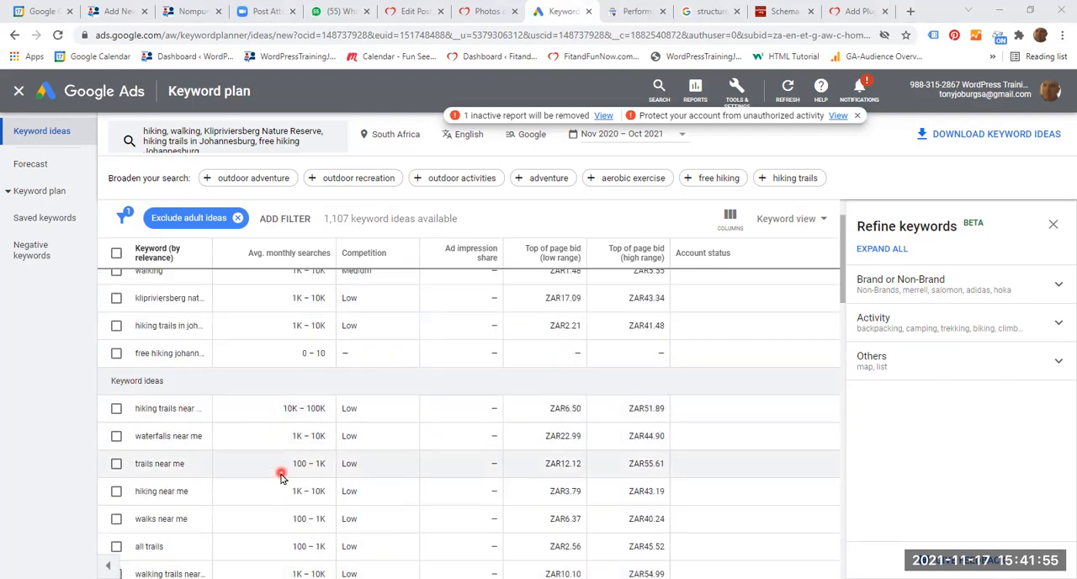
scroll(281, 476, "up", 1)
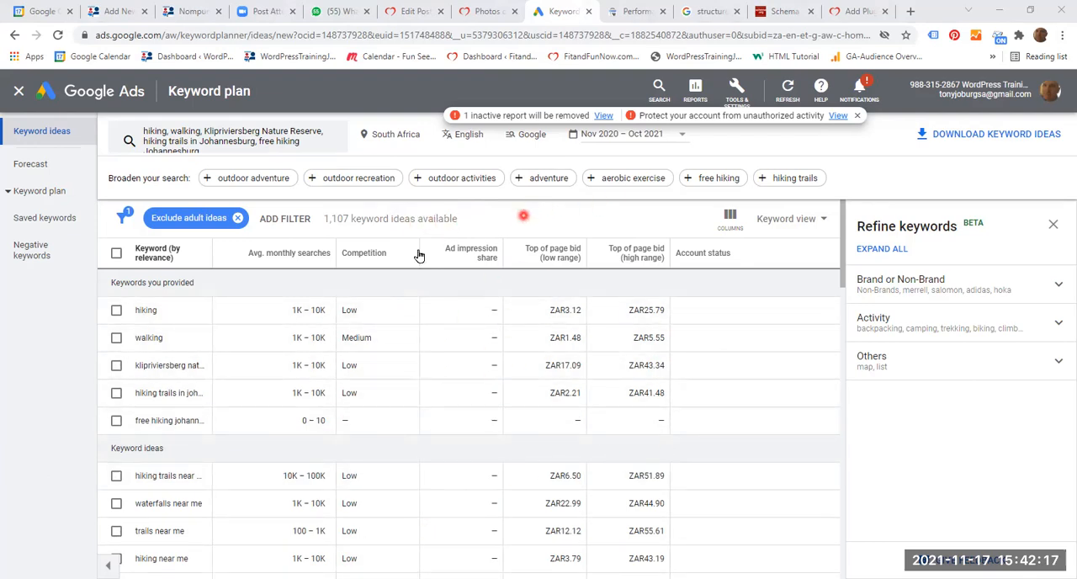
- Broaden the keyword search with "outdoor adventure" and look through the keyword ideas beneath the search form
left_click(254, 184)
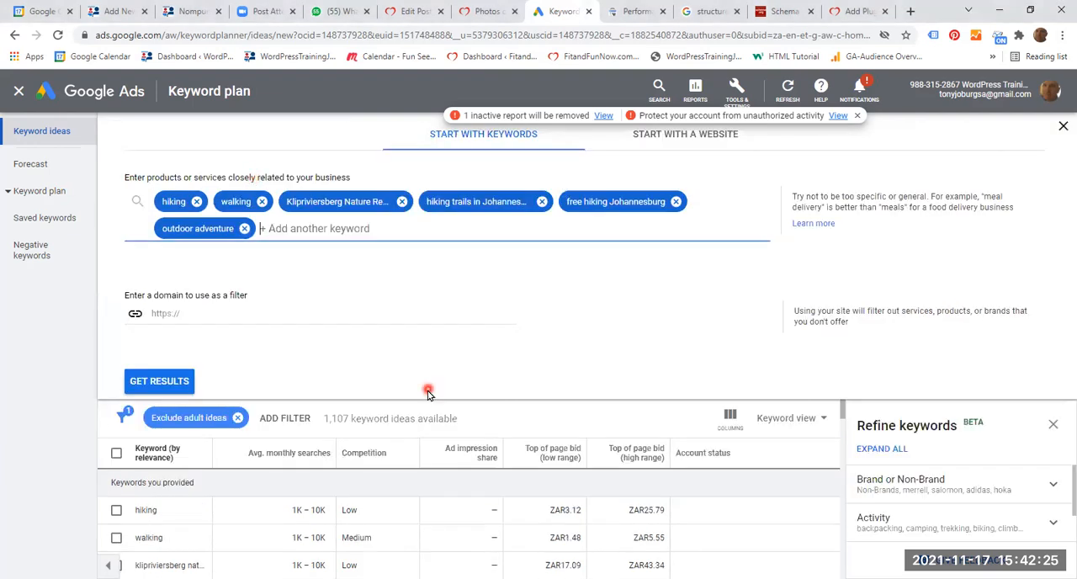
scroll(592, 442, "down", 3)
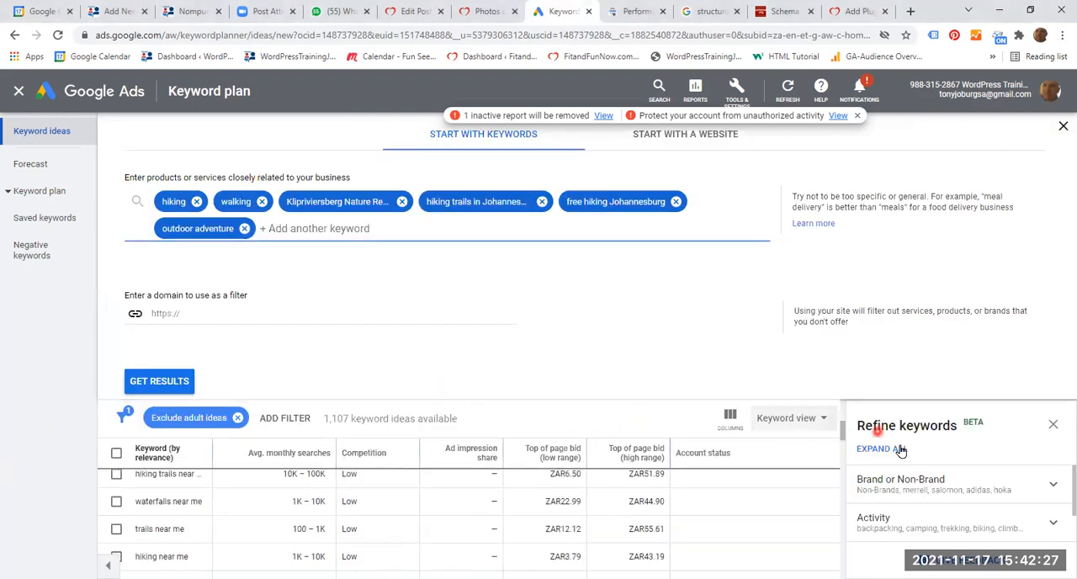
scroll(148, 536, "down", 2)
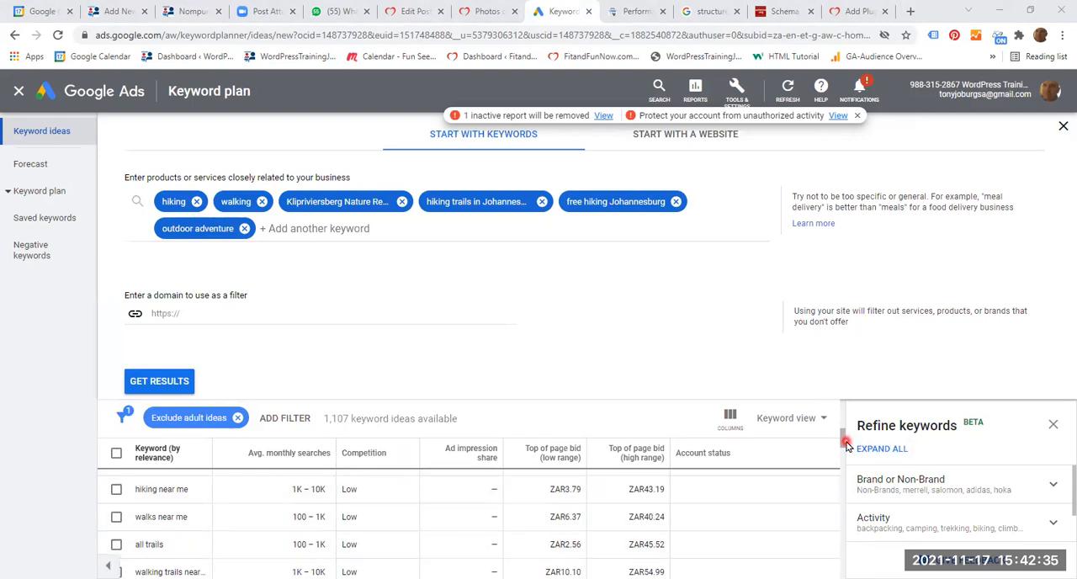
left_click_drag(843, 434, 852, 409)
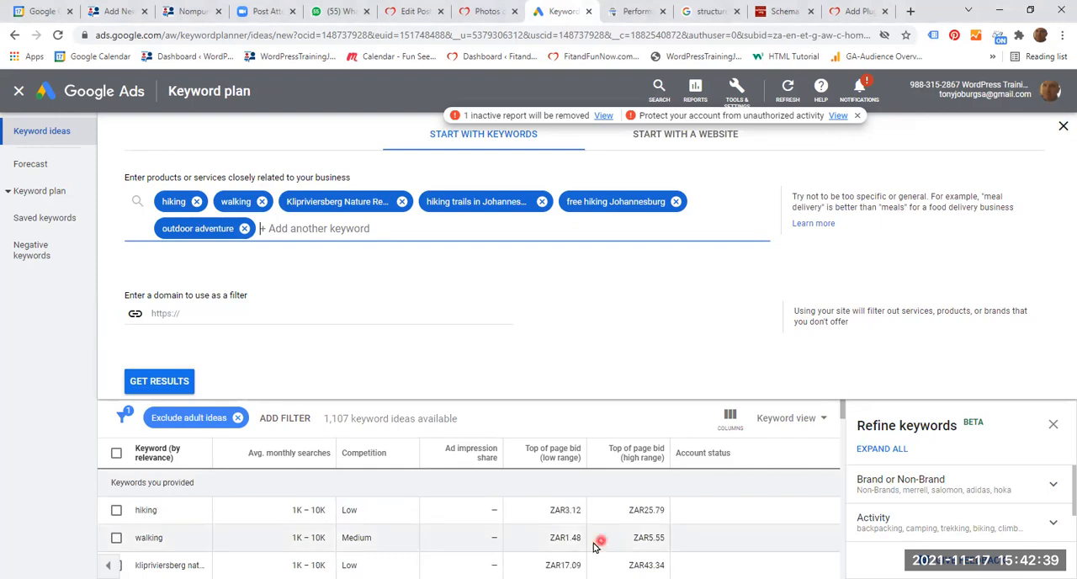
- Review the provided keywords and keyword ideas, and sort the list by highest average monthly searches
scroll(560, 522, "down", 1)
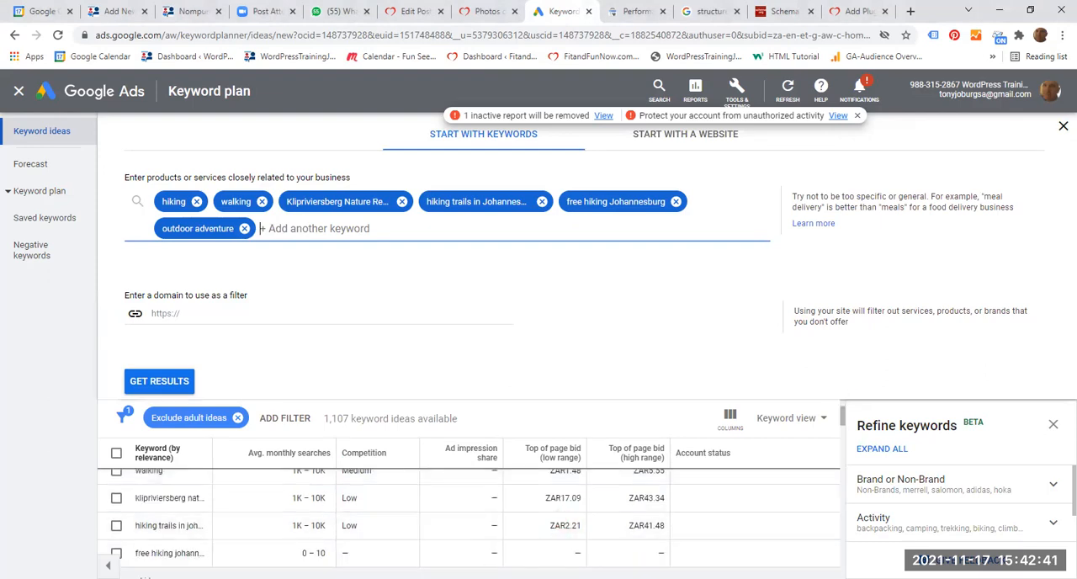
scroll(286, 541, "down", 2)
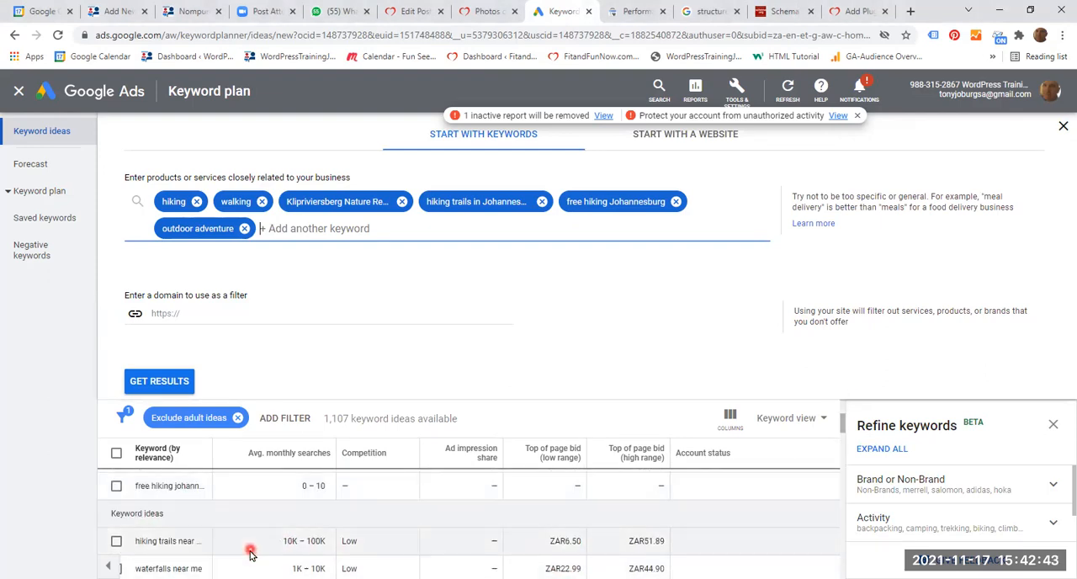
scroll(249, 550, "down", 2)
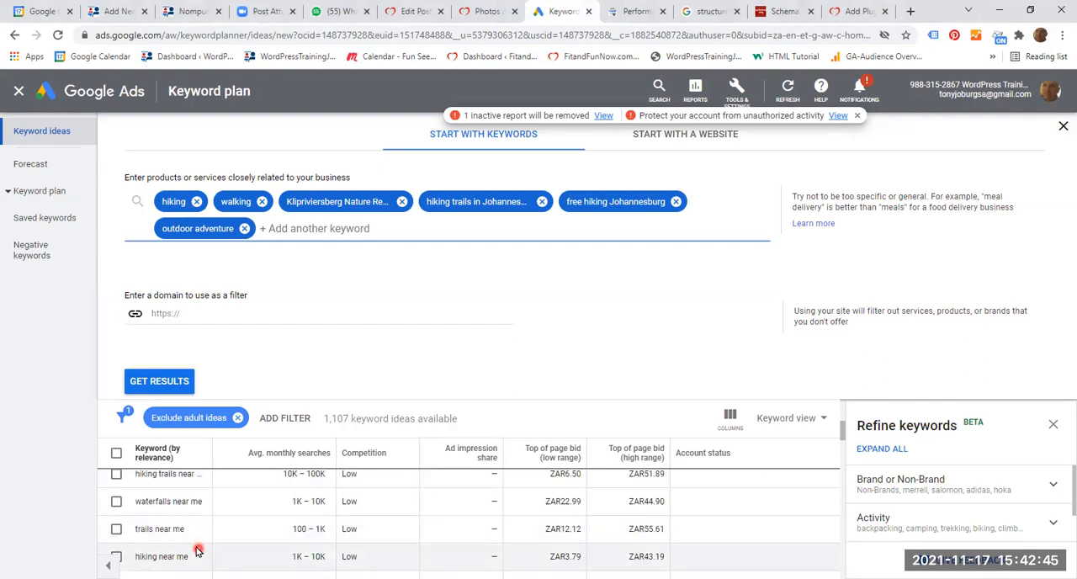
scroll(192, 542, "down", 2)
scroll(196, 539, "up", 6)
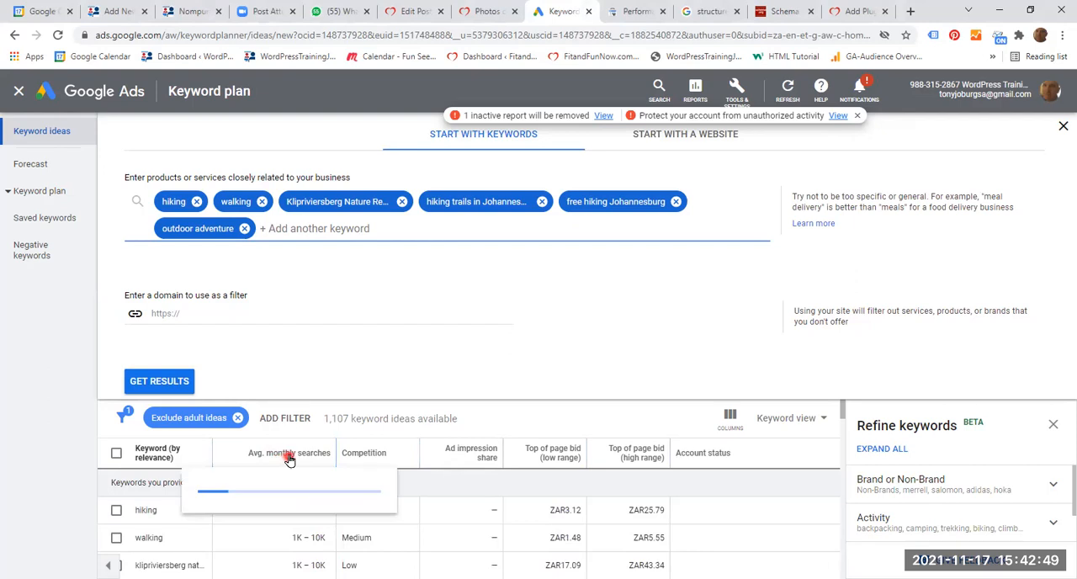
left_click(235, 455)
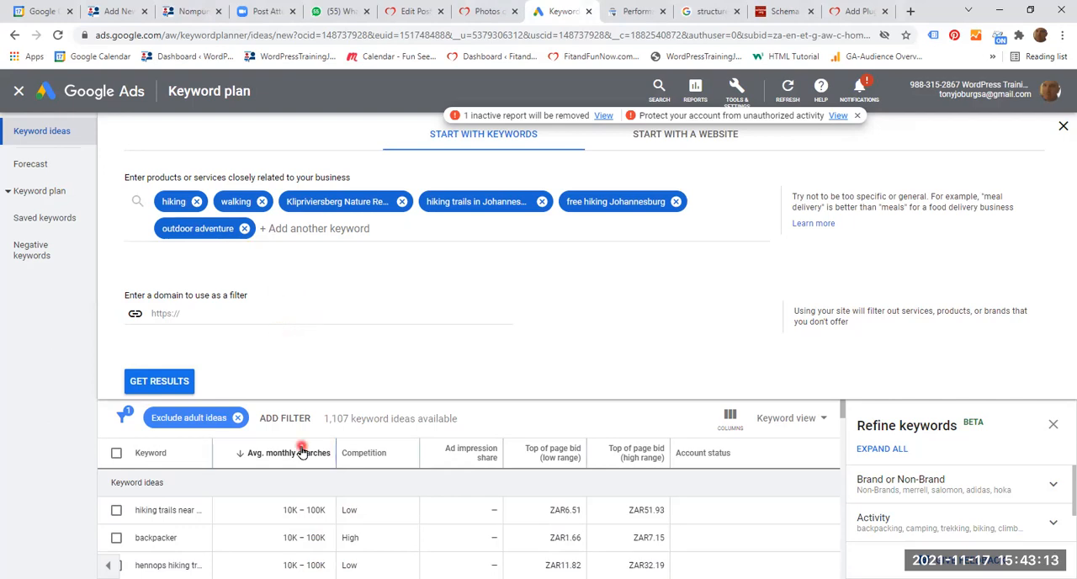
- Switch to the Google Search Console Performance report and apply the Web search type filter
left_click(628, 11)
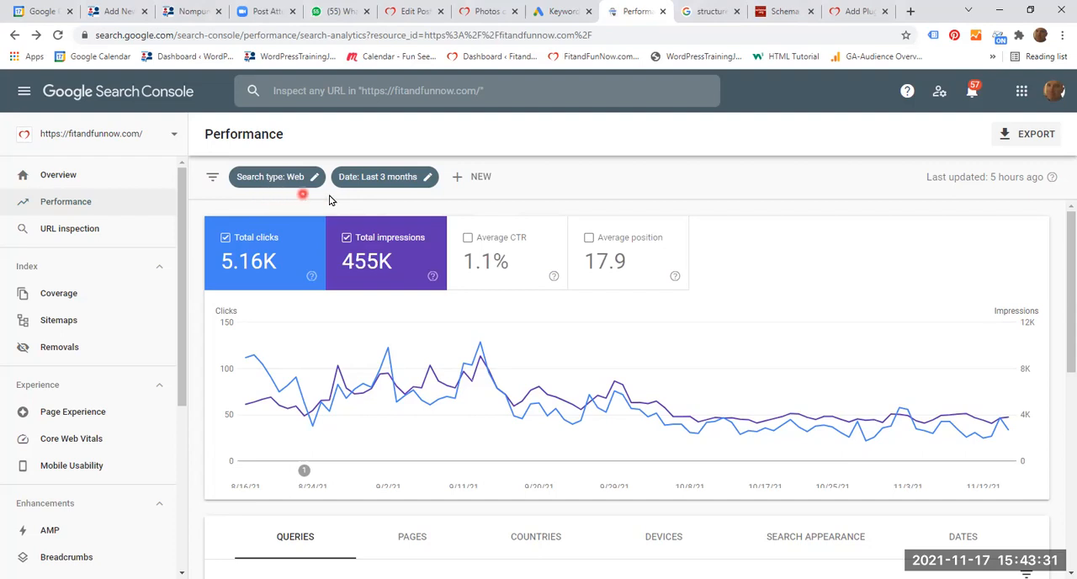
left_click(311, 178)
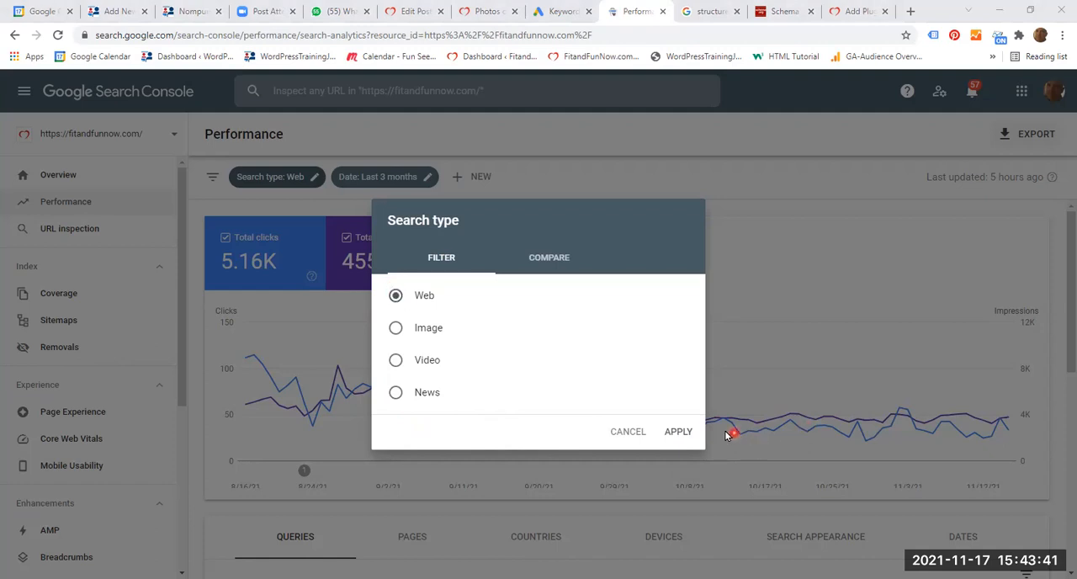
left_click(680, 432)
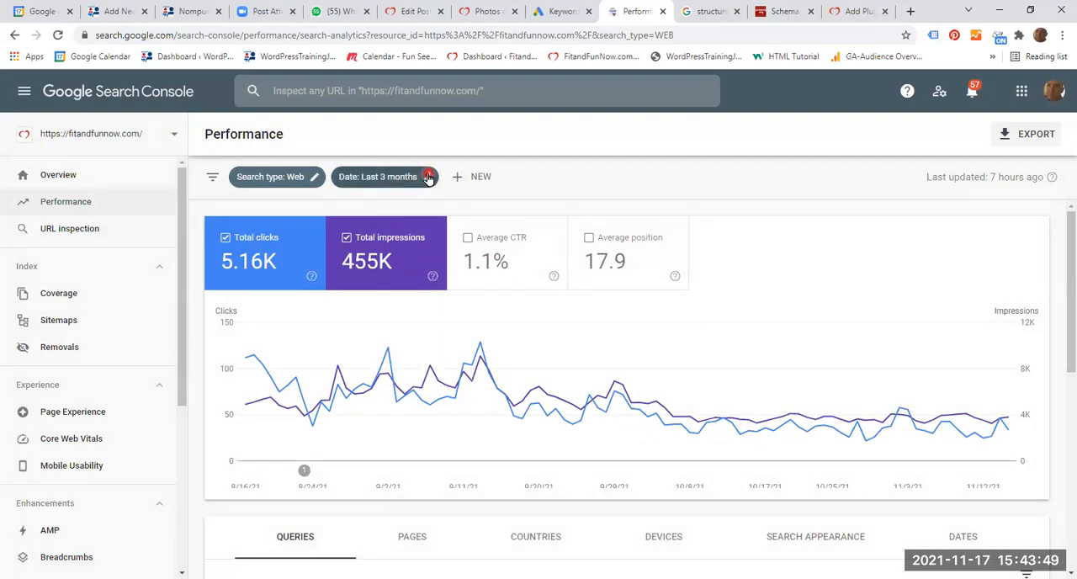
- Filter the report to queries containing "hiking" and review the top queries with their clicks and impressions
left_click(473, 178)
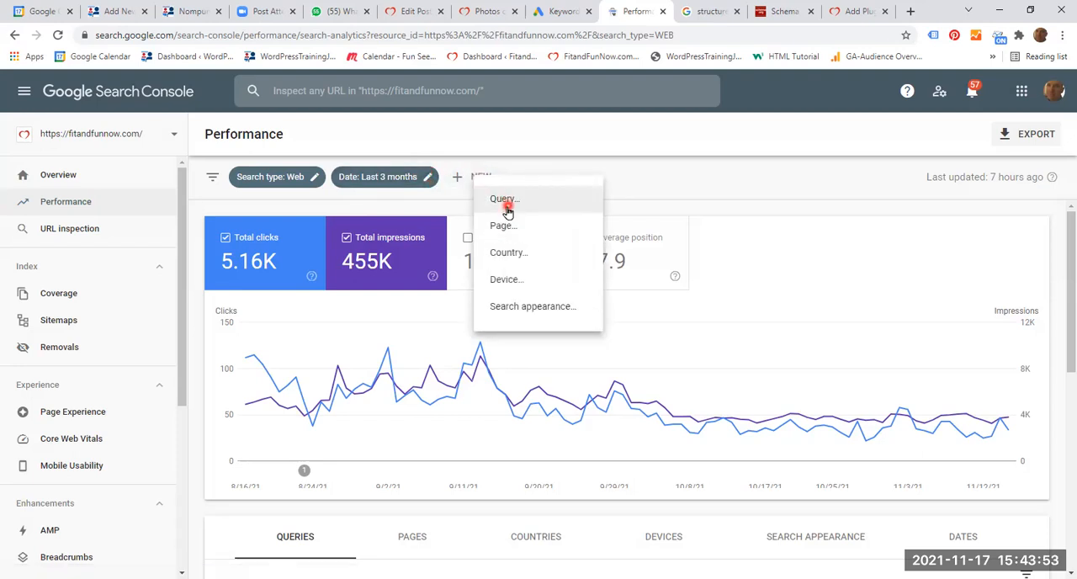
left_click(503, 200)
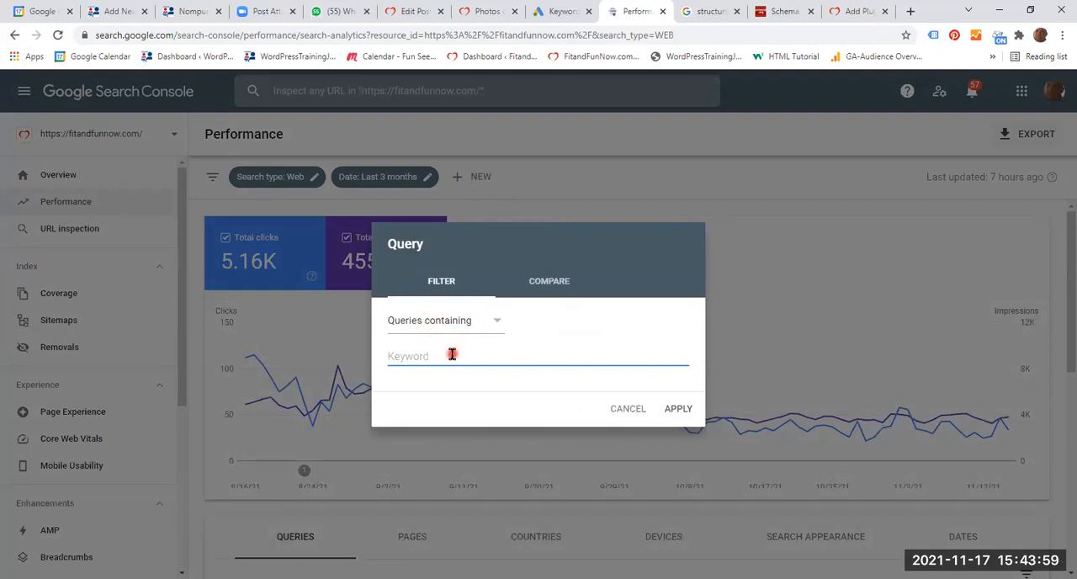
type("hiking")
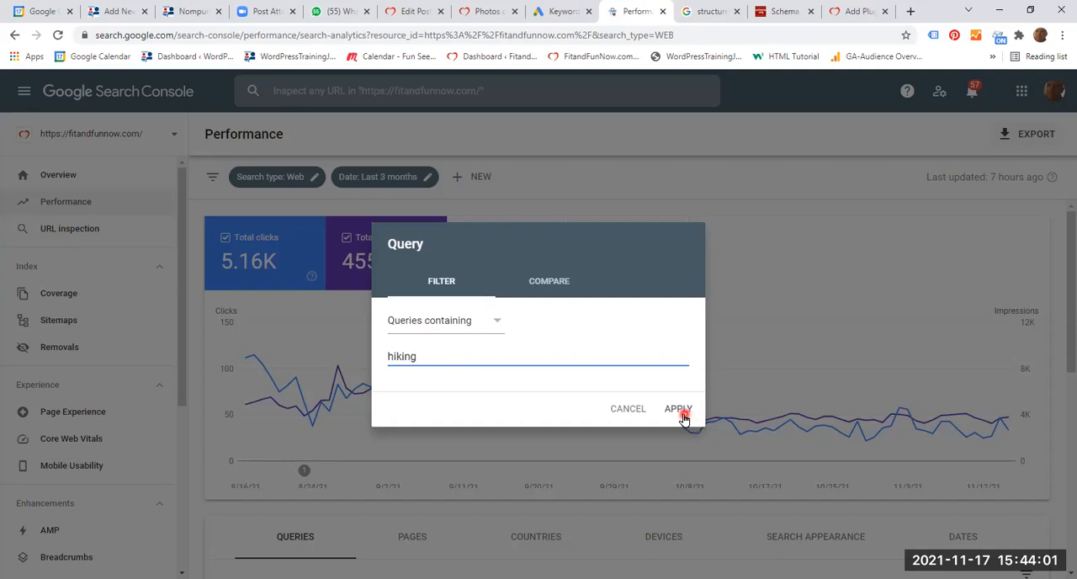
left_click(679, 410)
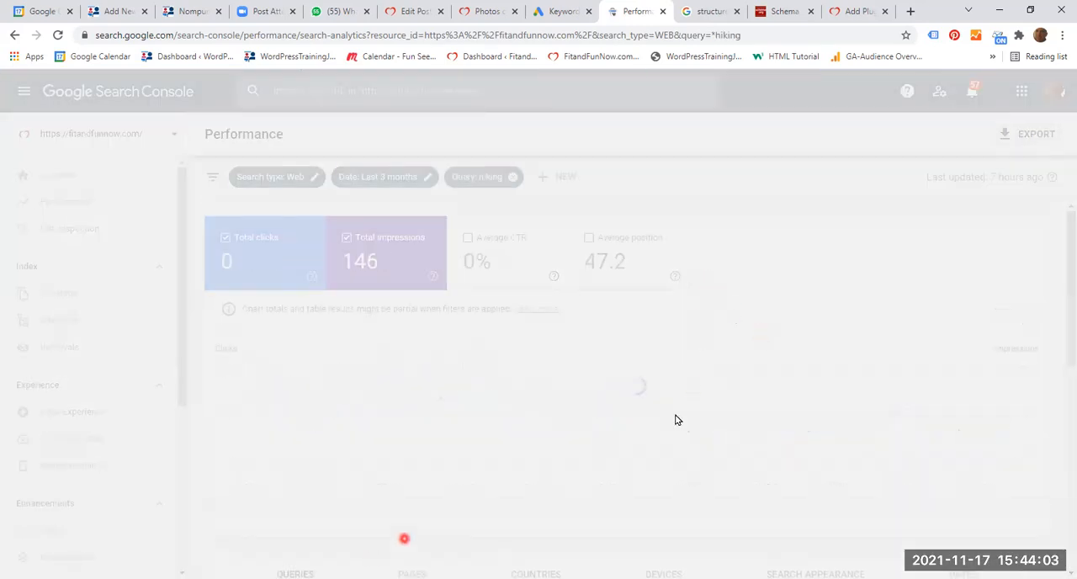
scroll(883, 370, "down", 4)
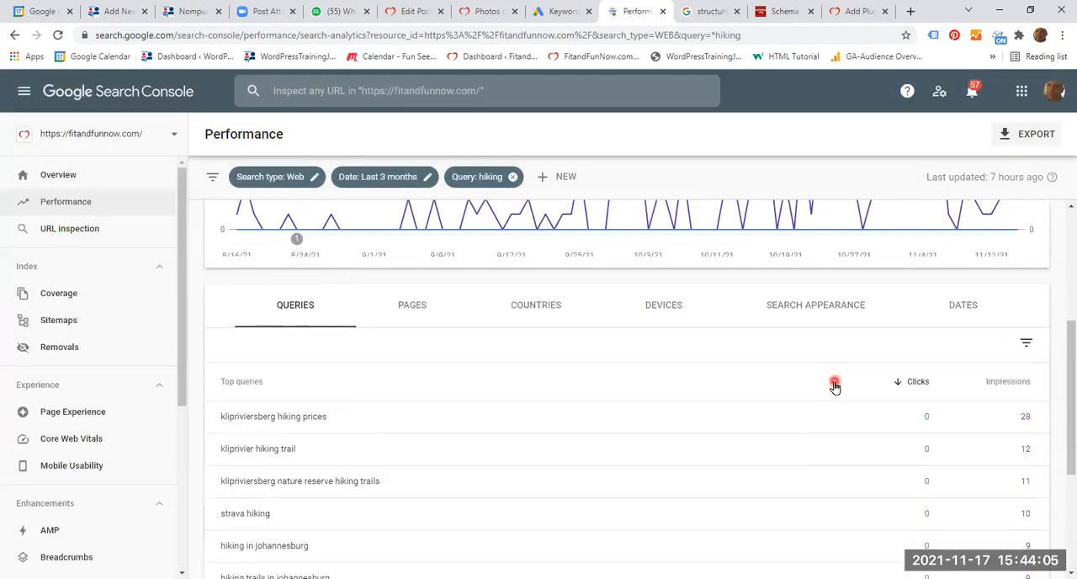
scroll(833, 387, "down", 1)
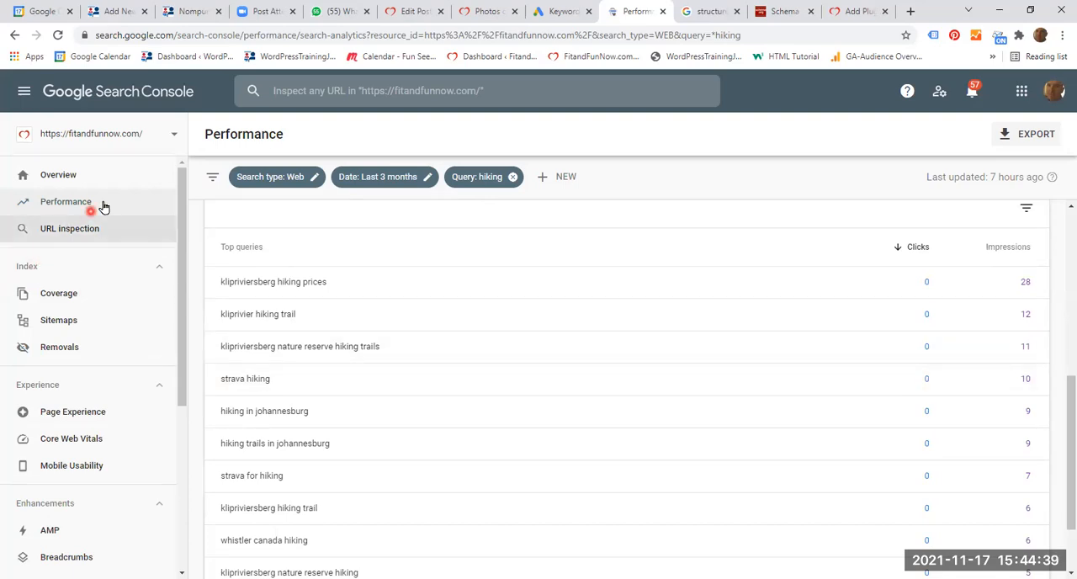
- Switch back to the WordPress post editor and review the hiking post's list of tags
left_click(418, 14)
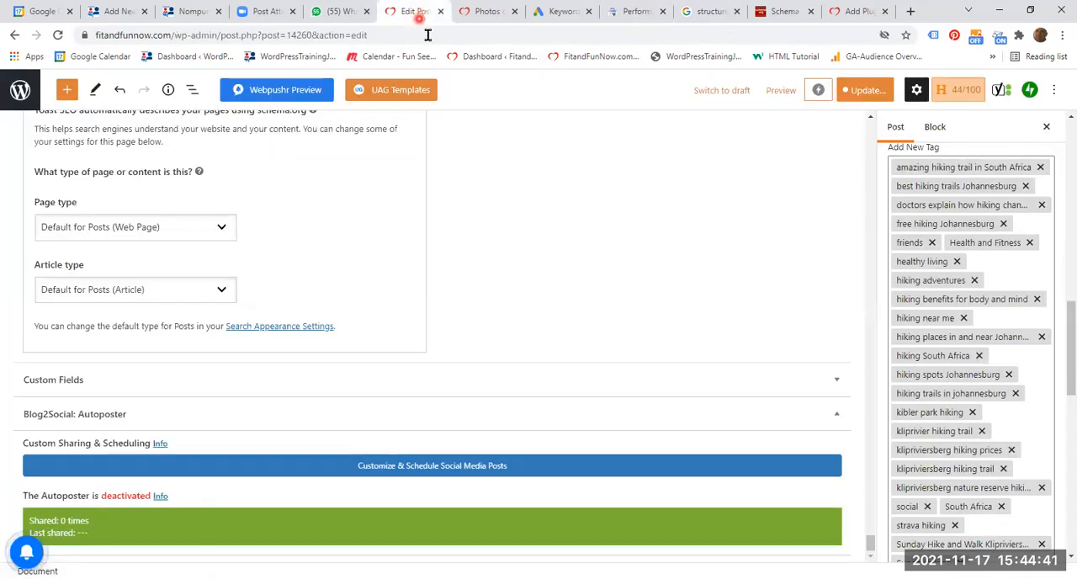
scroll(1044, 365, "down", 3)
left_click(854, 522)
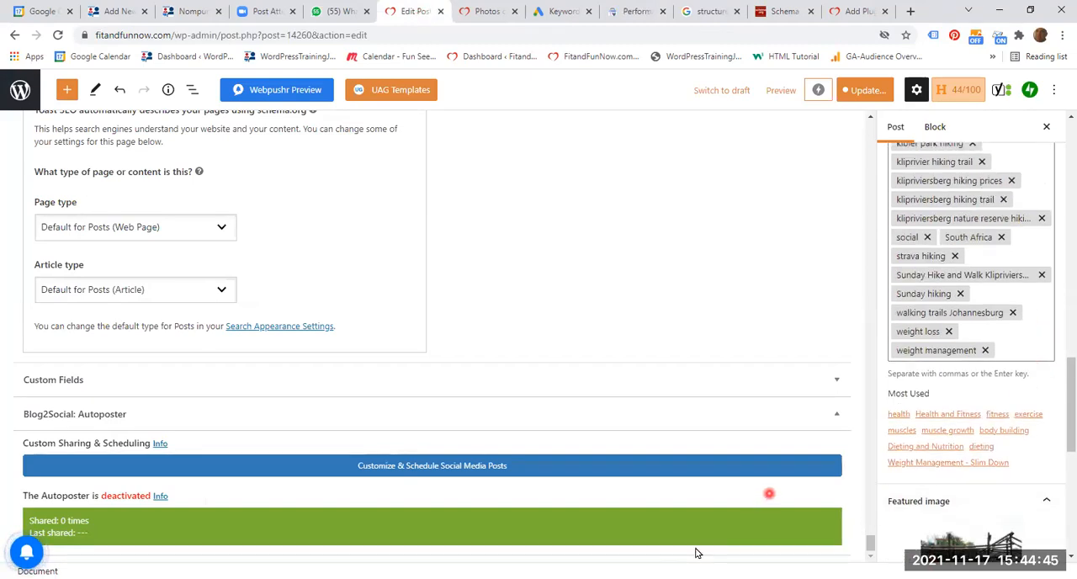